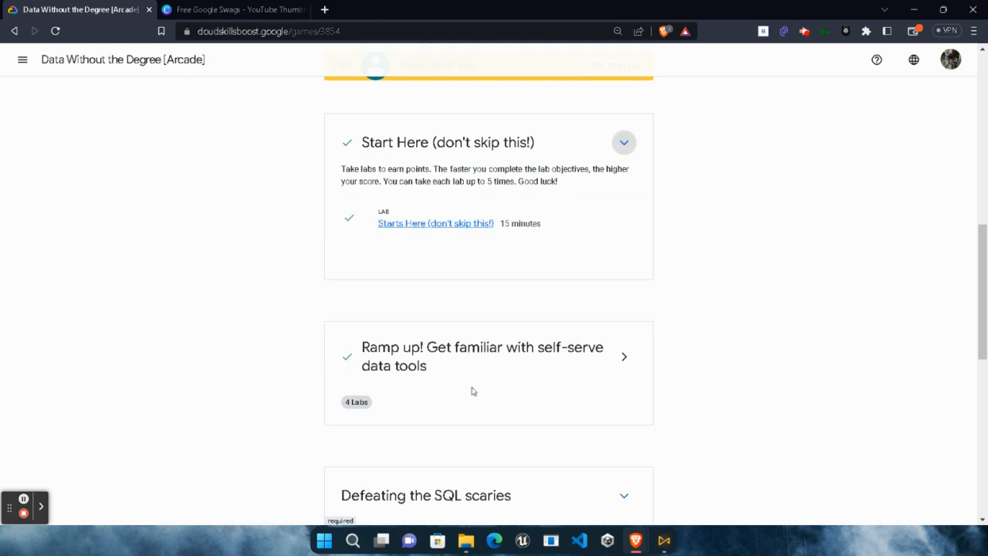
Step: Open the "Datastream: PostgreSQL Replication to BigQuery" lab under Defeating the SQL scaries and start it
click(624, 166)
scroll(462, 352, down, 4)
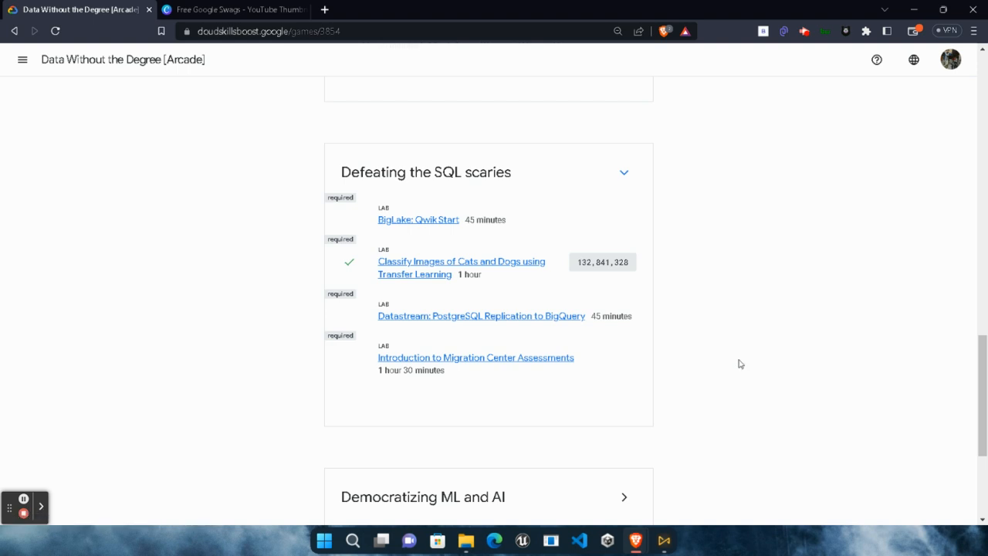
click(454, 316)
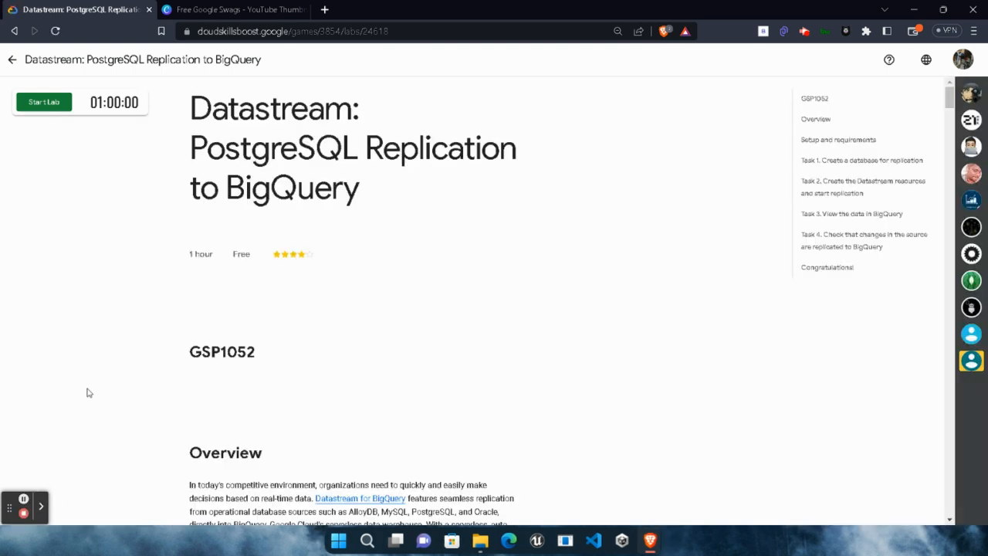
click(54, 102)
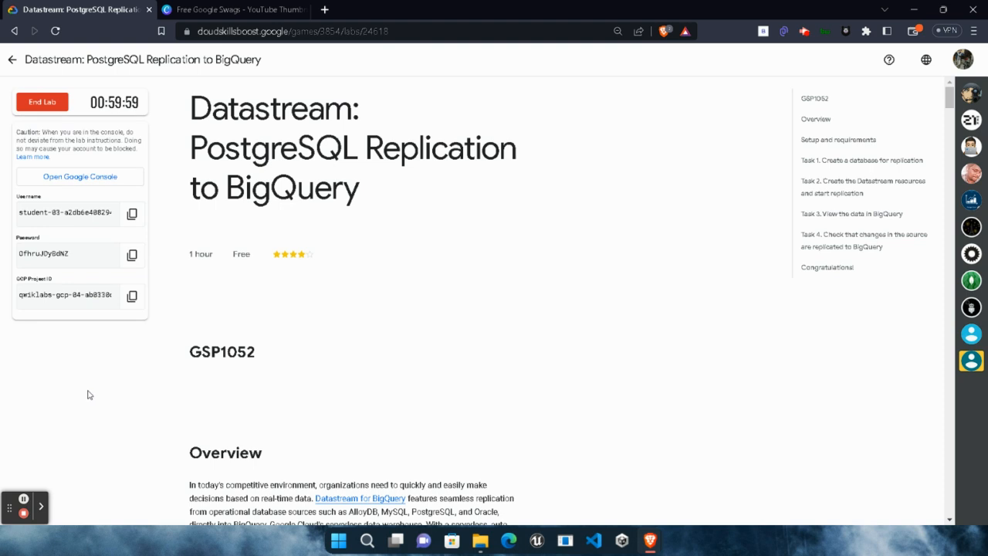
Step: Open the Google Console sign-in in a private window and submit the lab account's e-mail
right_click(93, 179)
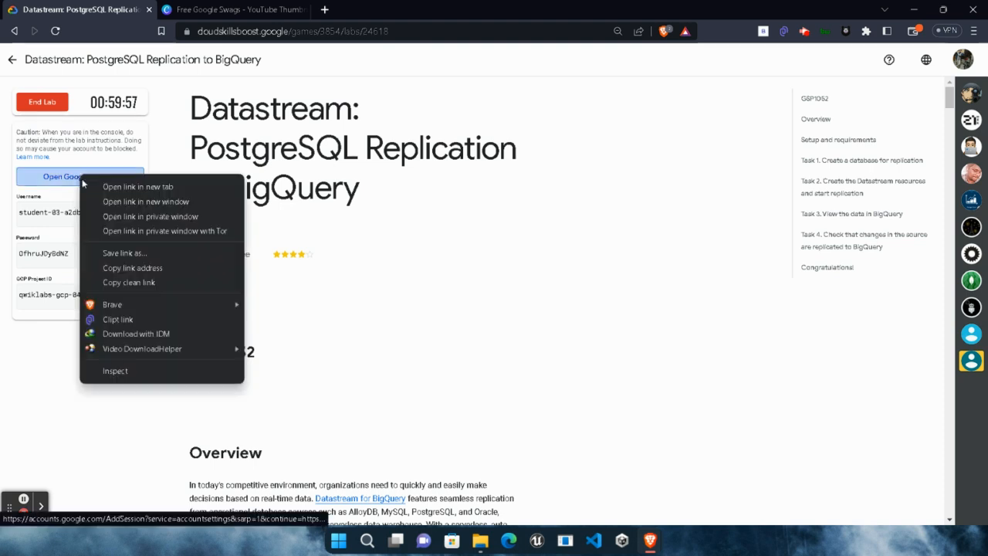
click(139, 219)
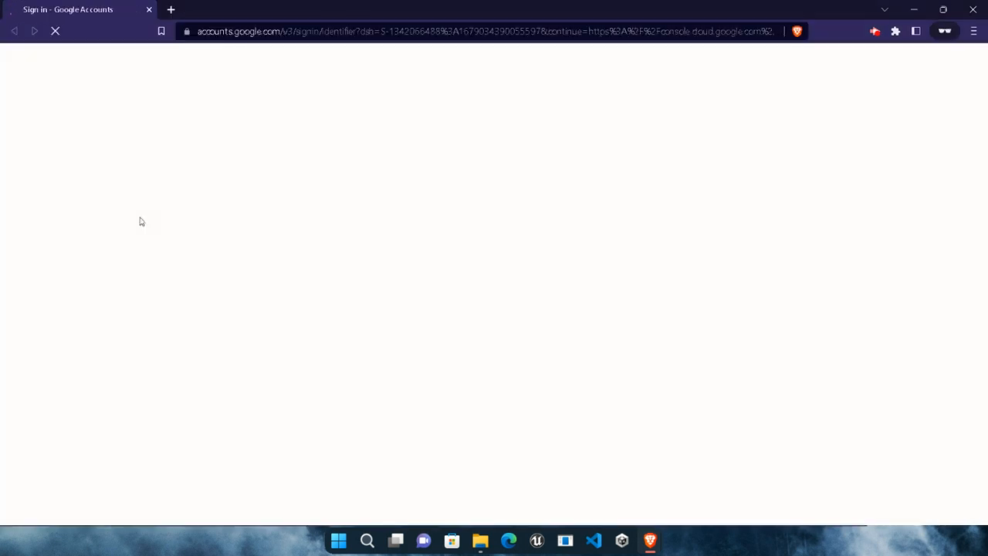
key(ctrl+v)
click(282, 502)
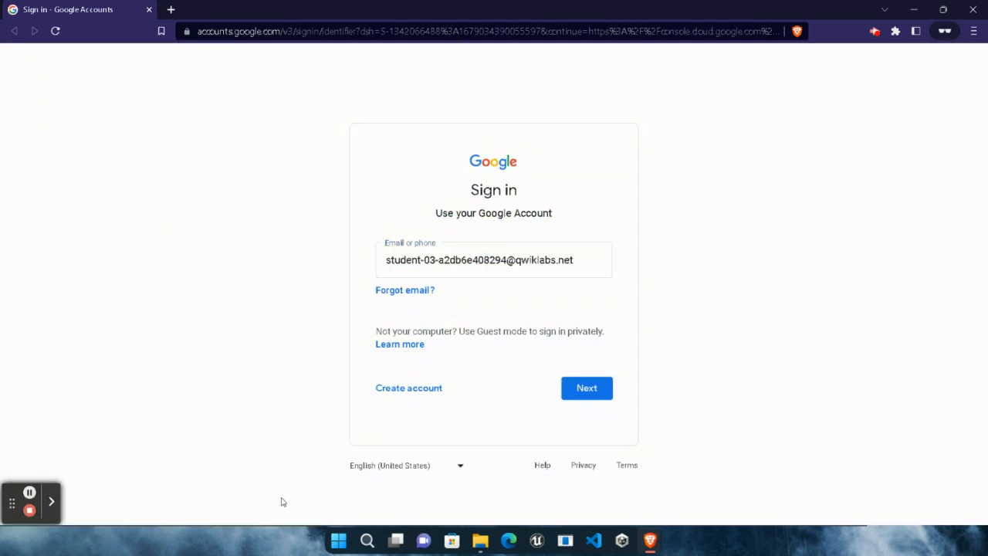
click(592, 380)
Step: Copy the lab account's password from the lab page and submit it in the sign-in password field
mouse_move(651, 539)
click(546, 496)
click(133, 256)
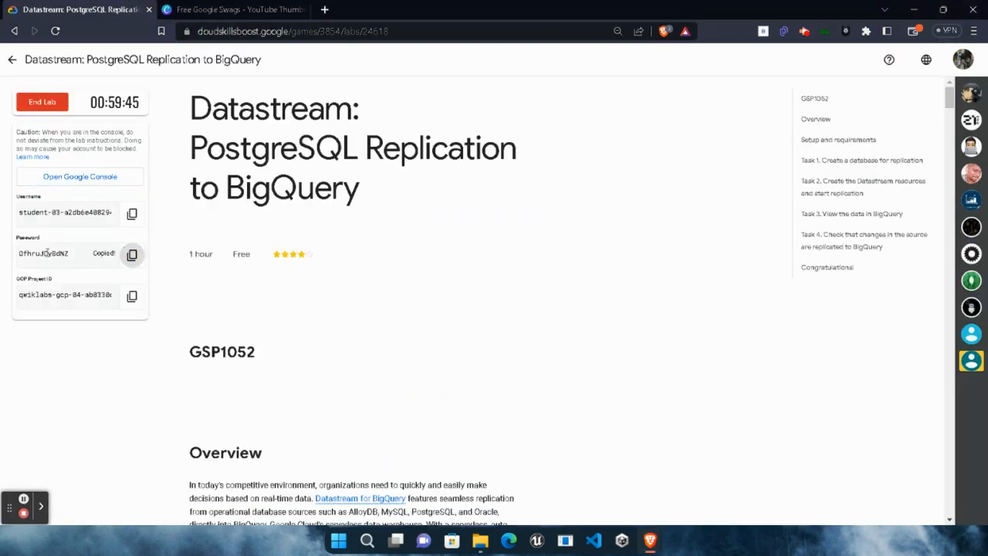
click(803, 486)
key(ctrl+v)
click(588, 364)
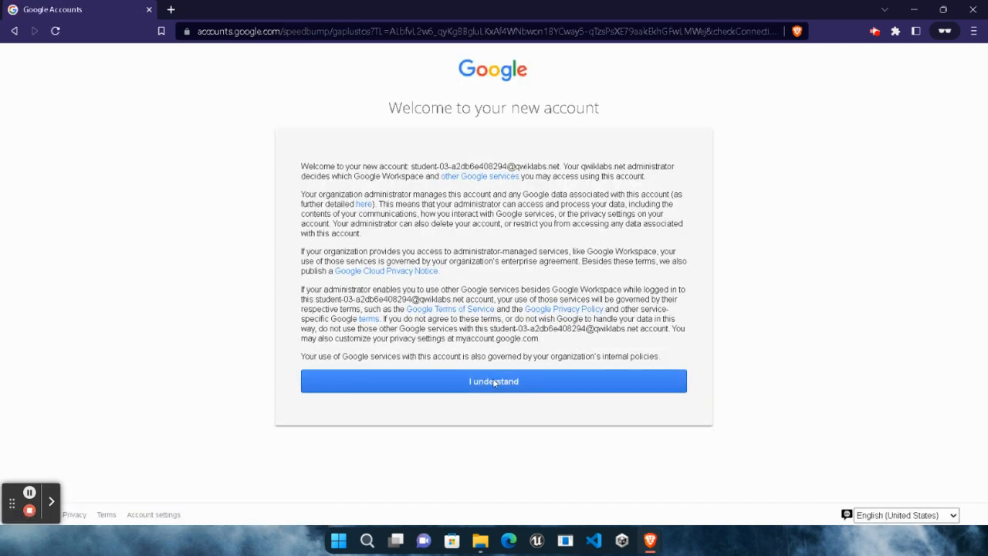
Step: Acknowledge the new account notice and agree to the Google Cloud Platform Terms of Service
click(495, 382)
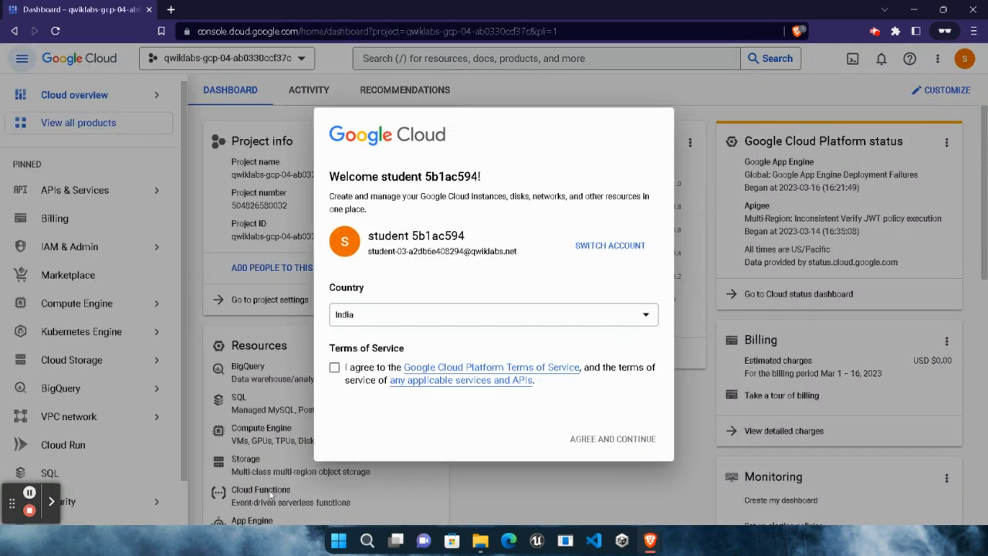
click(334, 368)
click(579, 439)
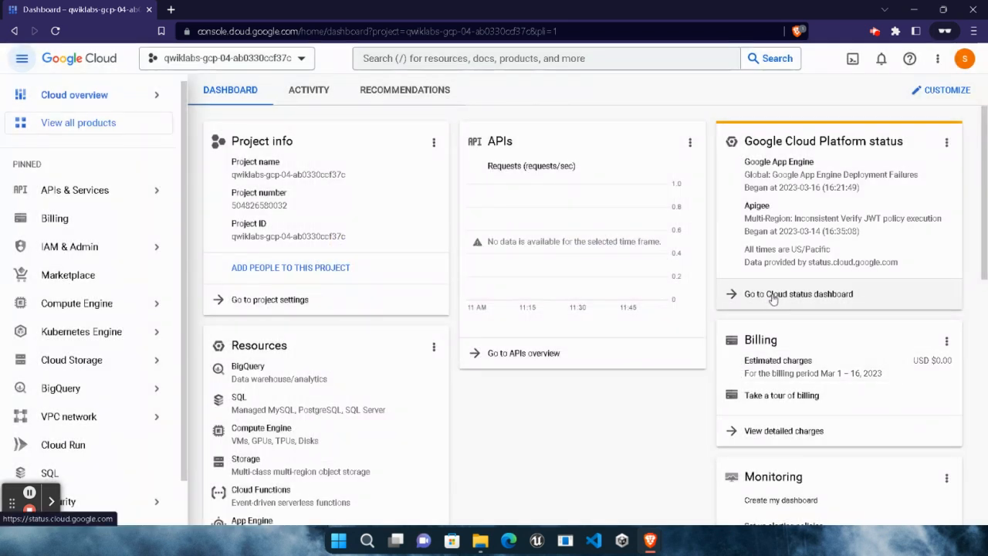
Step: Activate Cloud Shell and copy the command that enables the Cloud SQL API from Task 1 of the lab
click(841, 62)
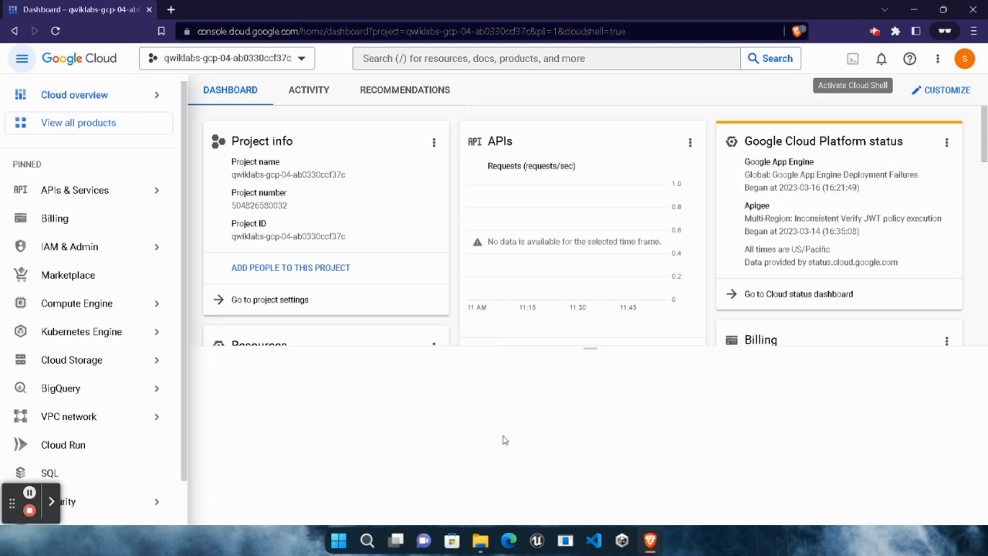
mouse_move(652, 543)
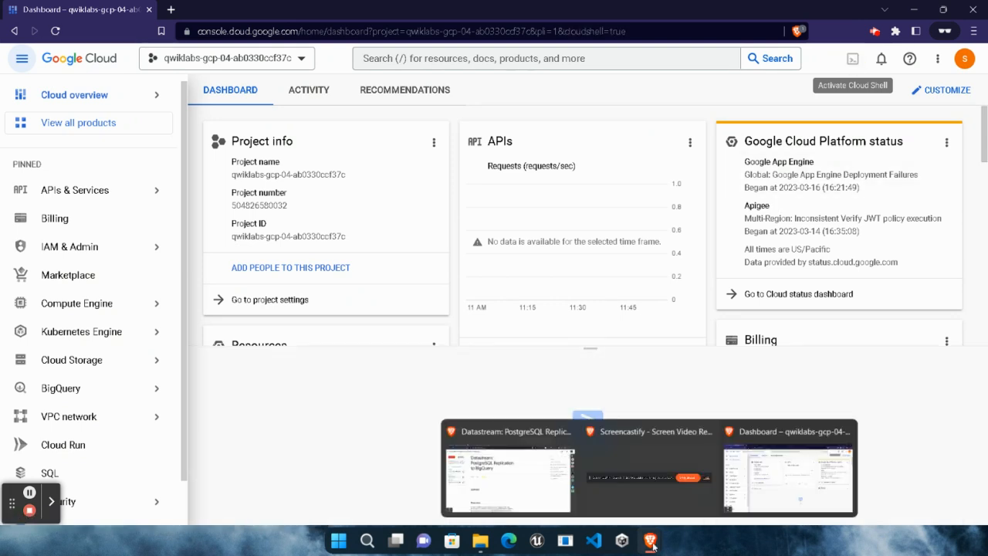
click(497, 483)
scroll(571, 405, down, 10)
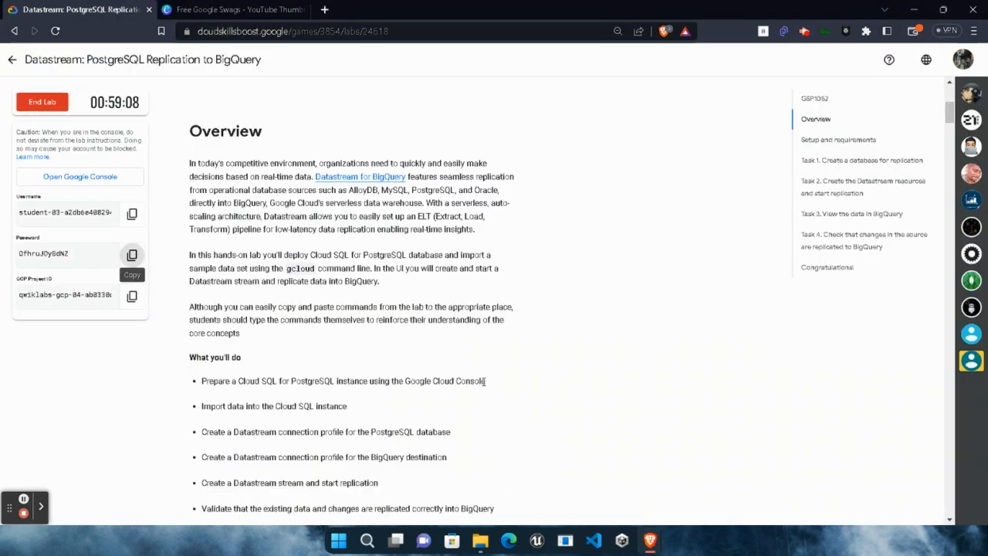
click(862, 159)
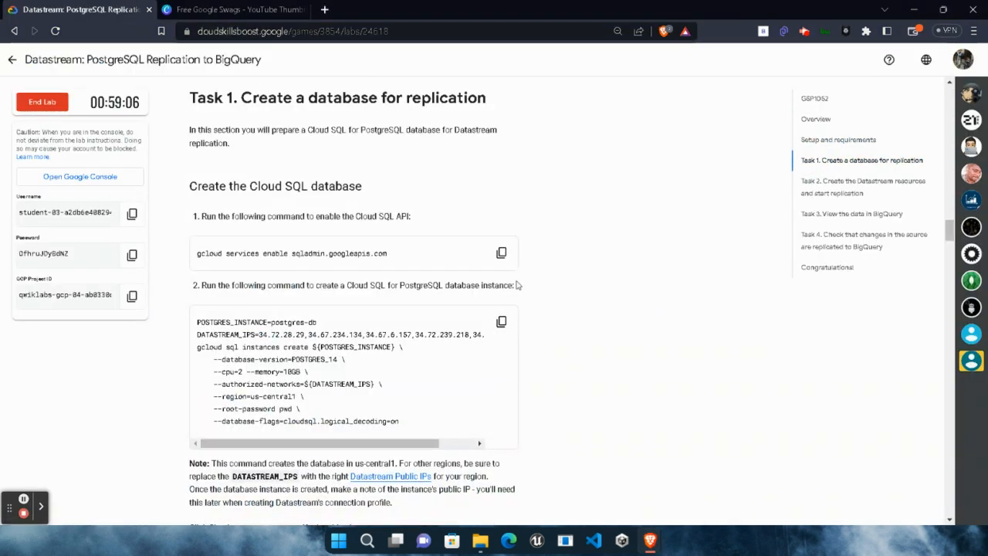
click(502, 252)
key(alt+Tab)
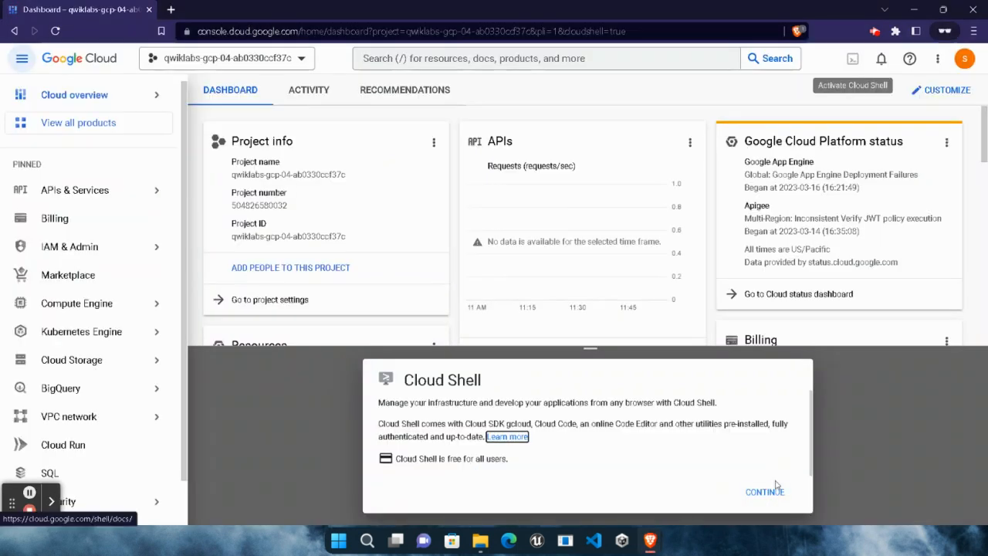
Step: Continue into the Cloud Shell session and run gcloud services enable sqladmin.googleapis.com
click(761, 490)
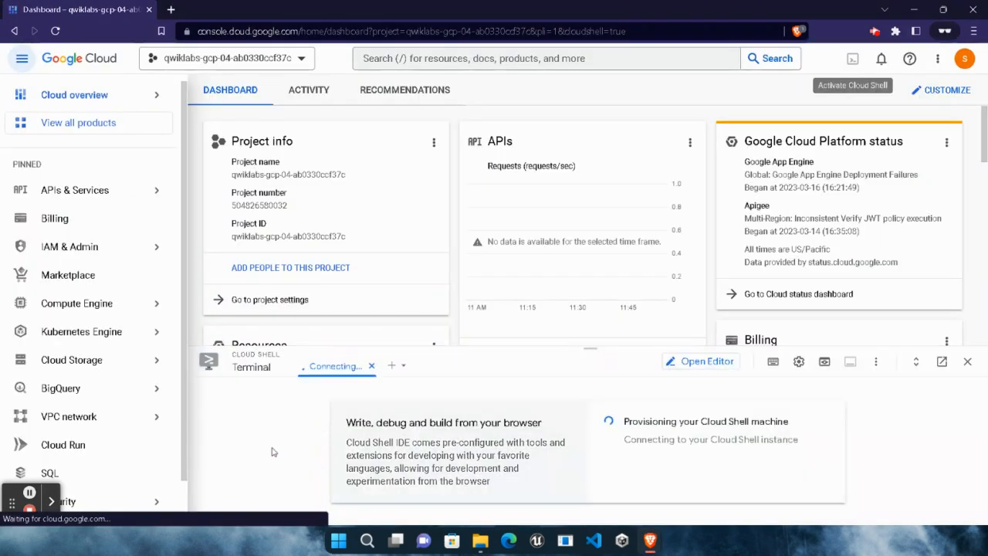
click(30, 494)
click(30, 494)
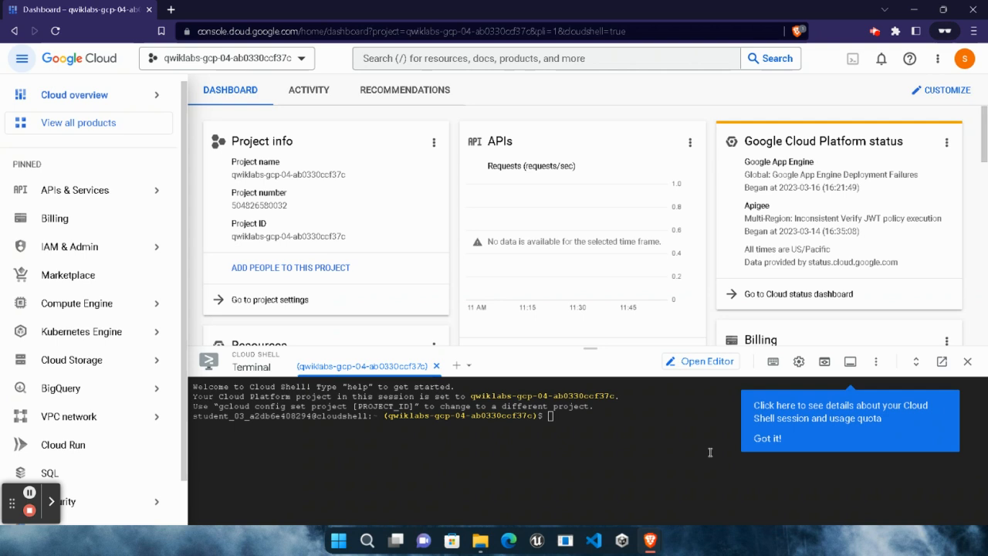
click(764, 438)
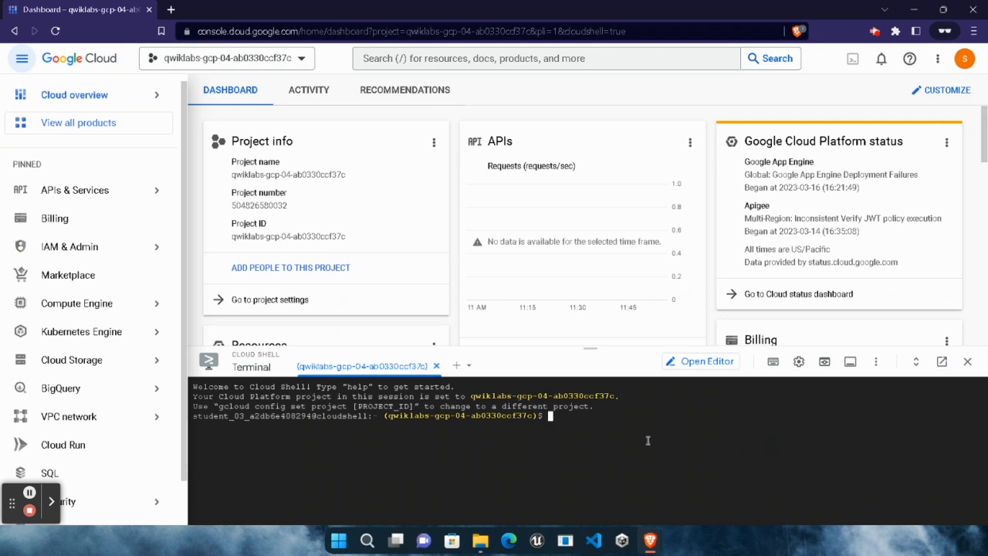
key(ctrl+v)
key(Return)
click(688, 486)
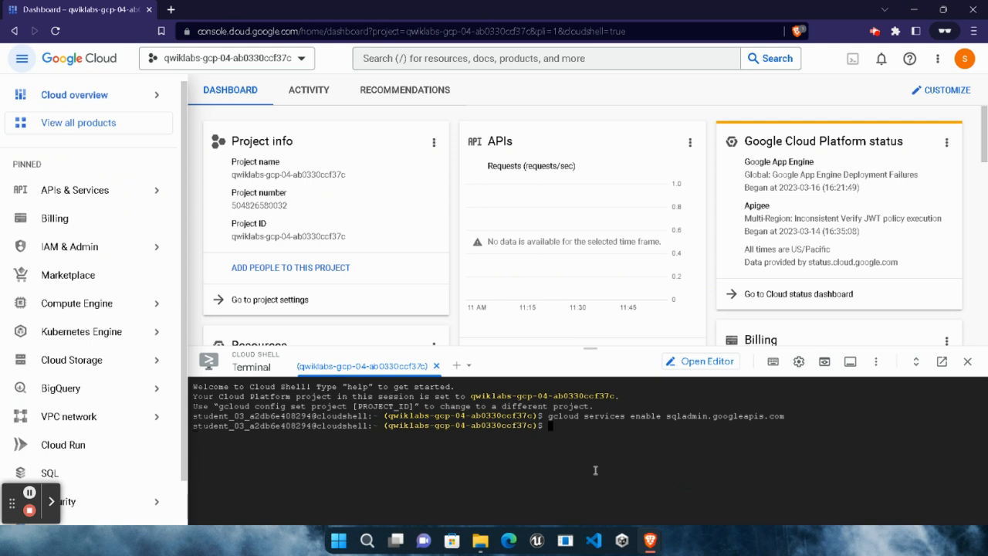
Step: Copy the lab's instance creation command, including its root password, and run it in Cloud Shell to create the POSTGRES_14 instance postgres-db in us-central1
click(648, 534)
click(542, 471)
scroll(462, 420, down, 1)
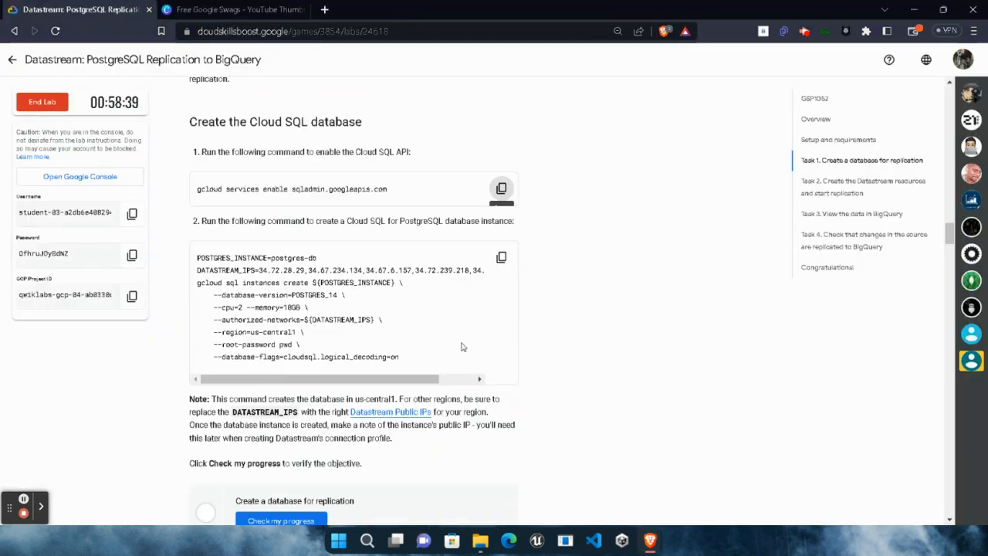
click(501, 258)
click(650, 540)
click(811, 468)
key(ctrl+v)
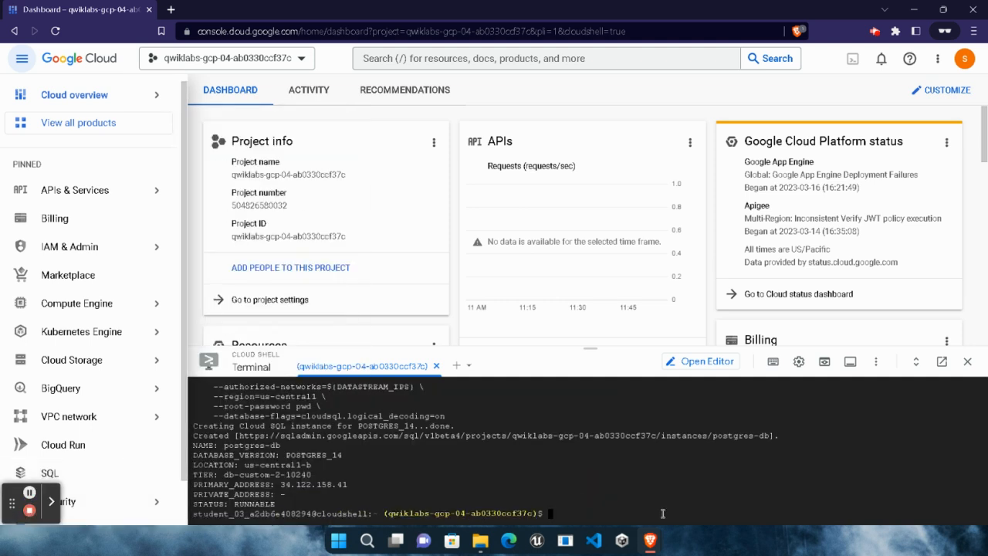
Step: Return to the lab page and check progress for "Create a database for replication"
mouse_move(662, 536)
click(498, 471)
scroll(498, 470, down, 2)
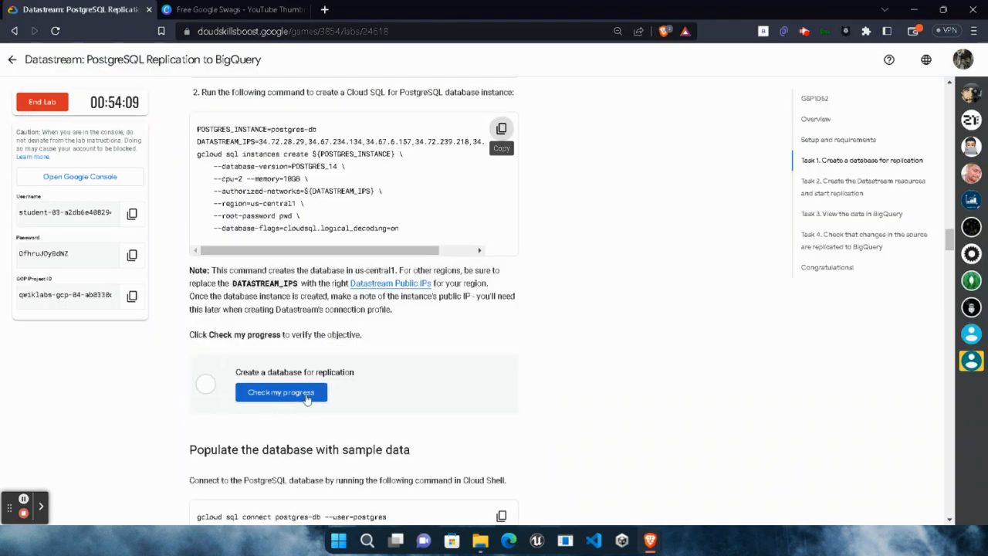
click(303, 395)
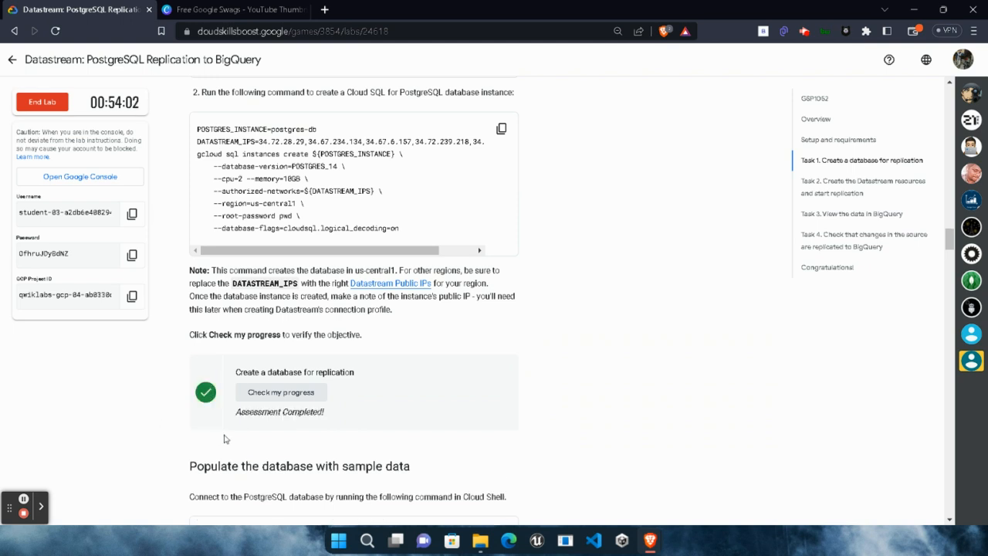
Step: Copy the database connection command from the lab and run gcloud sql connect postgres-db --user=postgres in Cloud Shell
scroll(269, 438, down, 2)
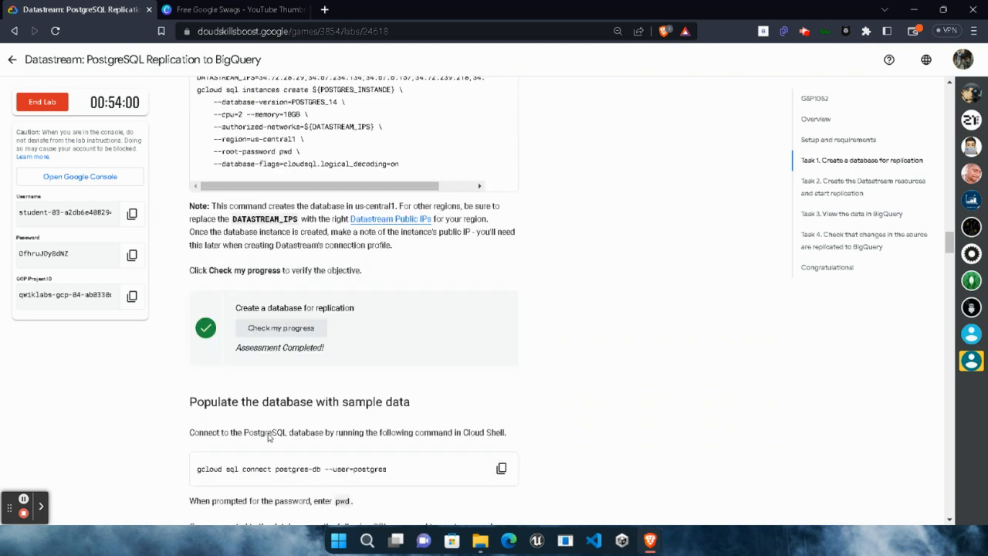
drag(242, 285, 347, 287)
click(440, 318)
click(502, 402)
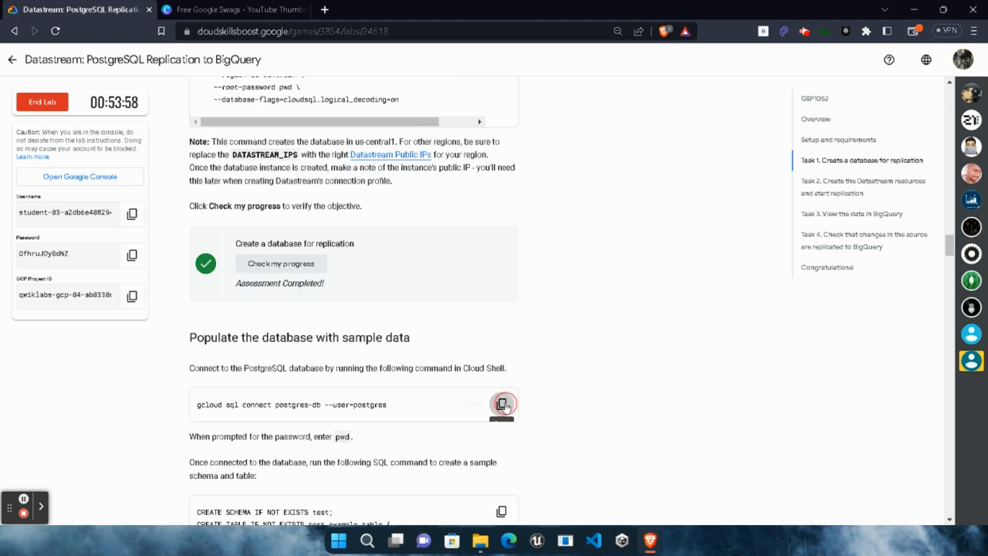
mouse_move(650, 540)
click(726, 497)
key(ctrl+v)
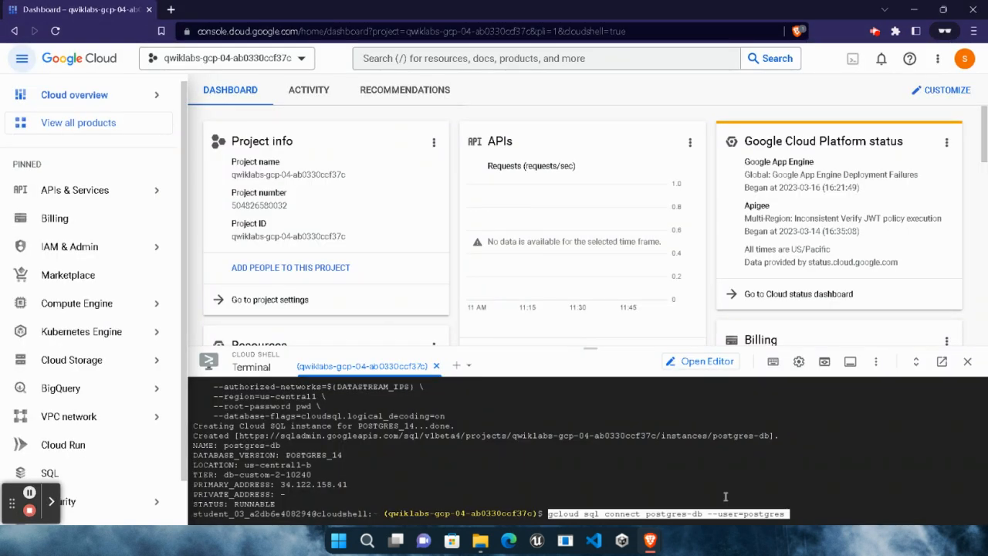
key(Return)
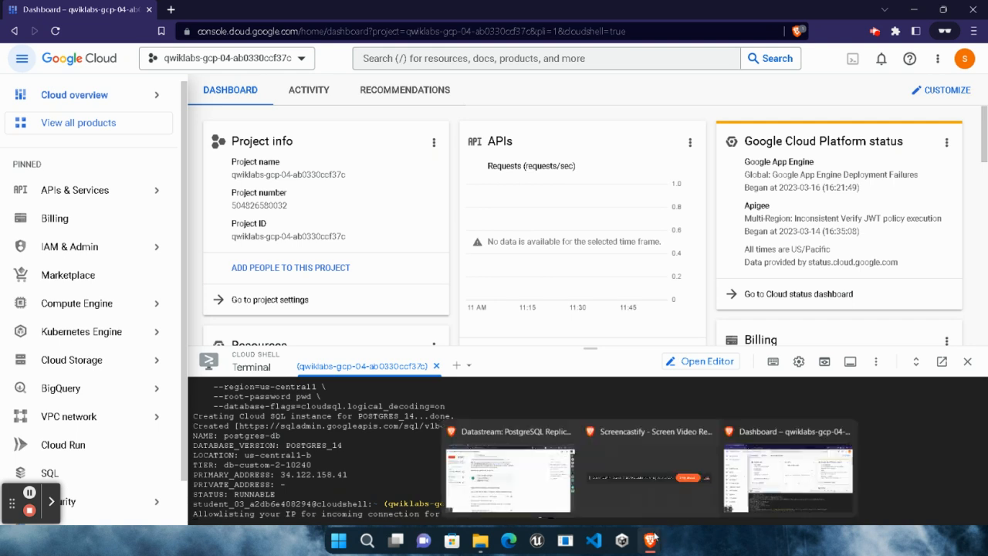
Step: Look up the database password in the lab instructions and enter it at the postgres user's Password prompt
click(494, 471)
drag(336, 439, 356, 439)
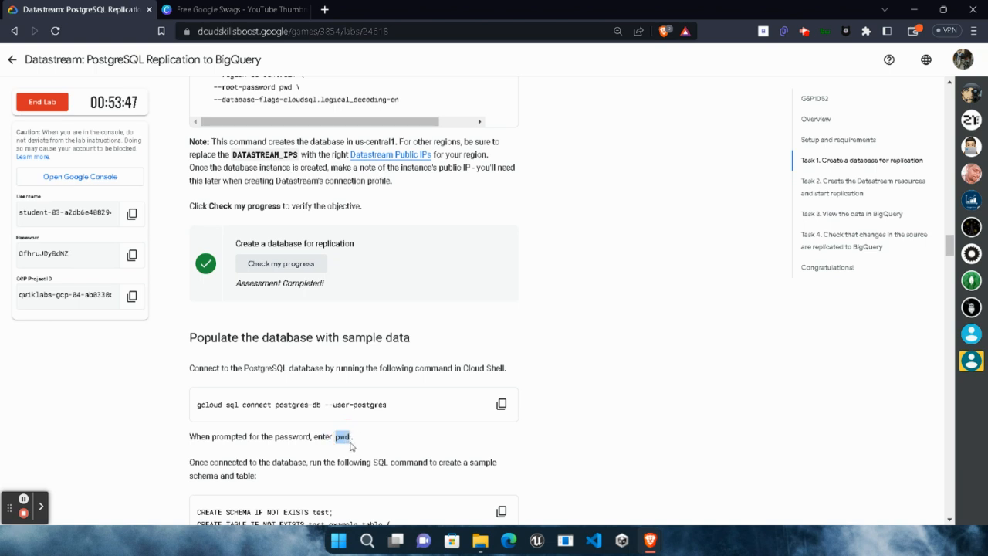
mouse_move(652, 539)
click(722, 506)
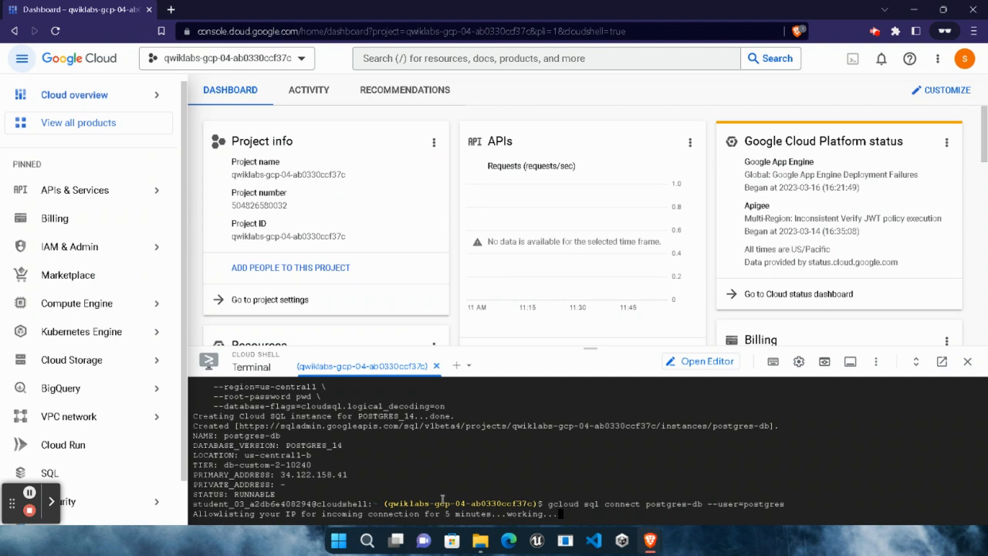
mouse_move(93, 417)
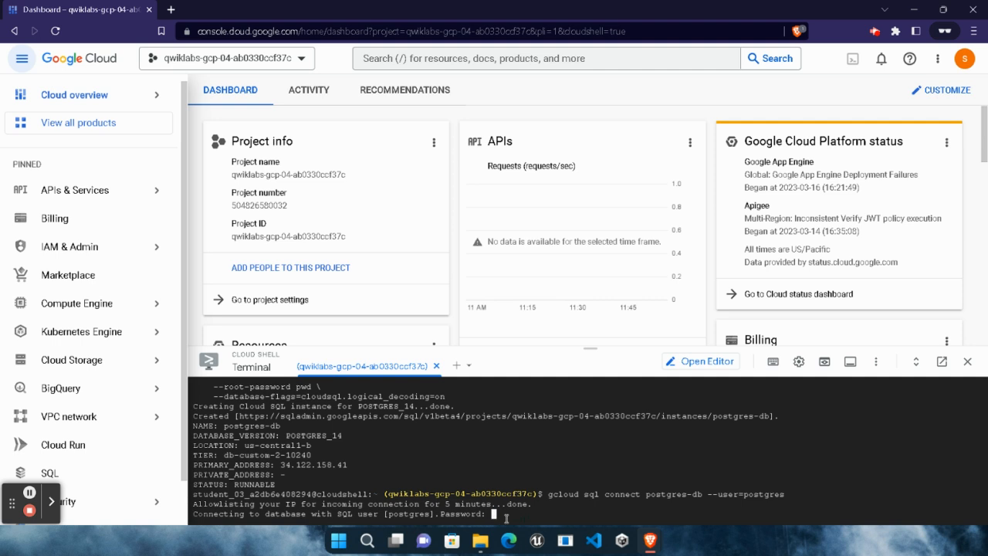
key(Return)
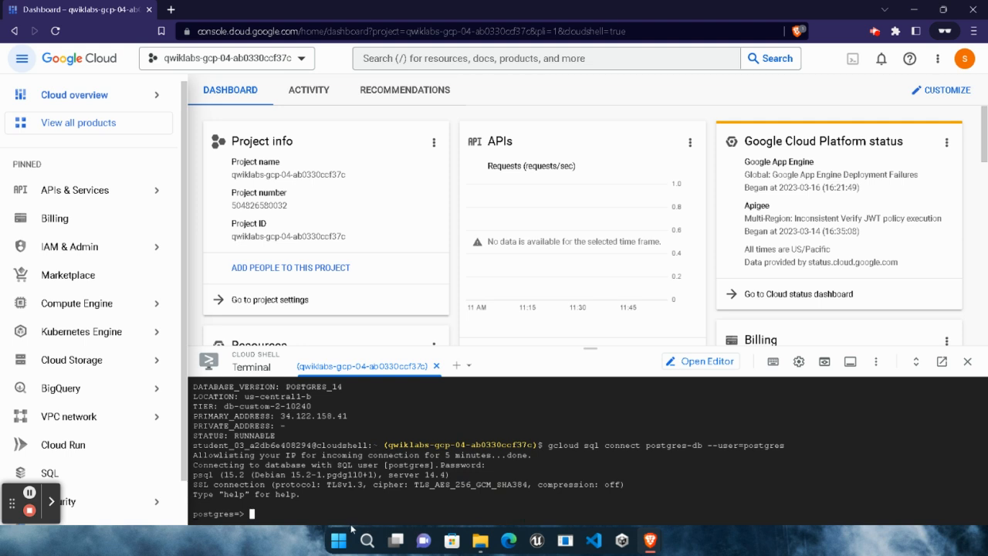
Step: Copy the lab's sample data SQL and run it in psql to create schema test and populate test.example_table
mouse_move(651, 540)
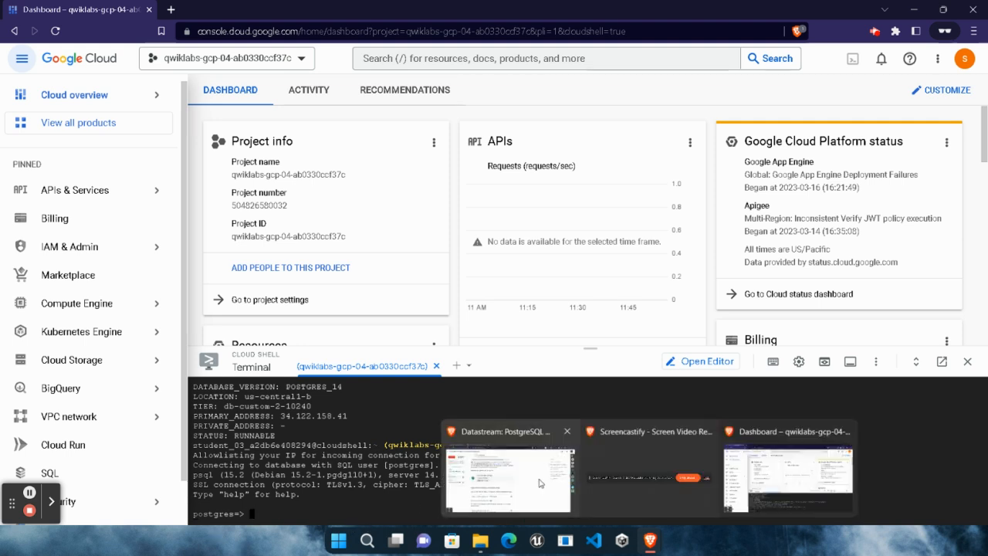
click(506, 459)
scroll(432, 332, down, 3)
click(503, 325)
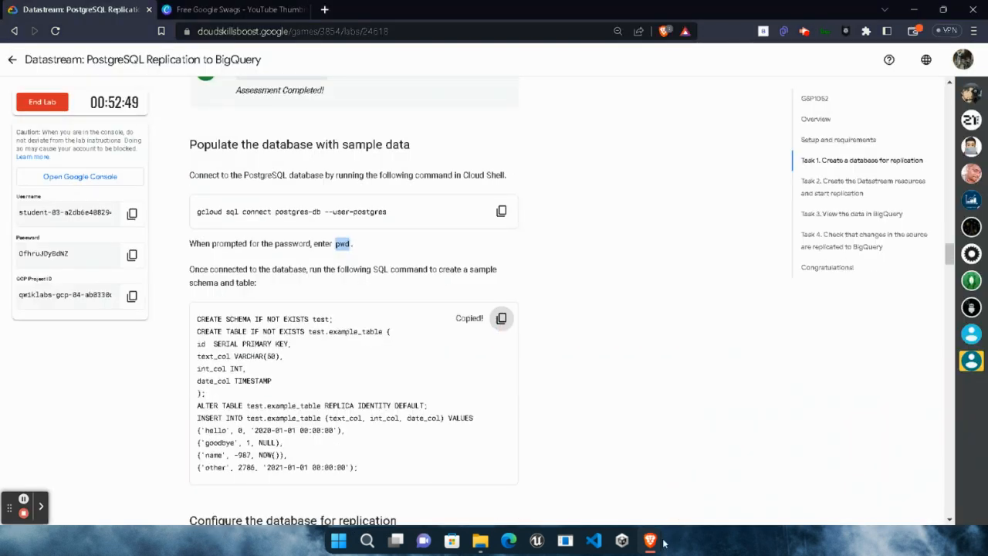
click(676, 495)
key(ctrl+v)
key(Return)
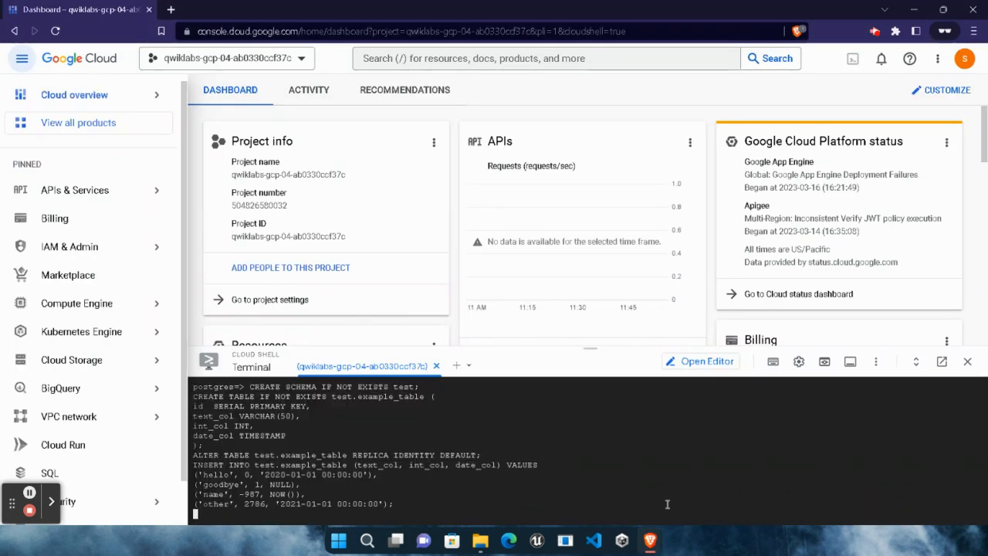
Step: Copy the lab's replication SQL and run it in psql to create test_publication and the test_replication slot
mouse_move(657, 539)
click(509, 478)
scroll(502, 332, down, 3)
click(502, 332)
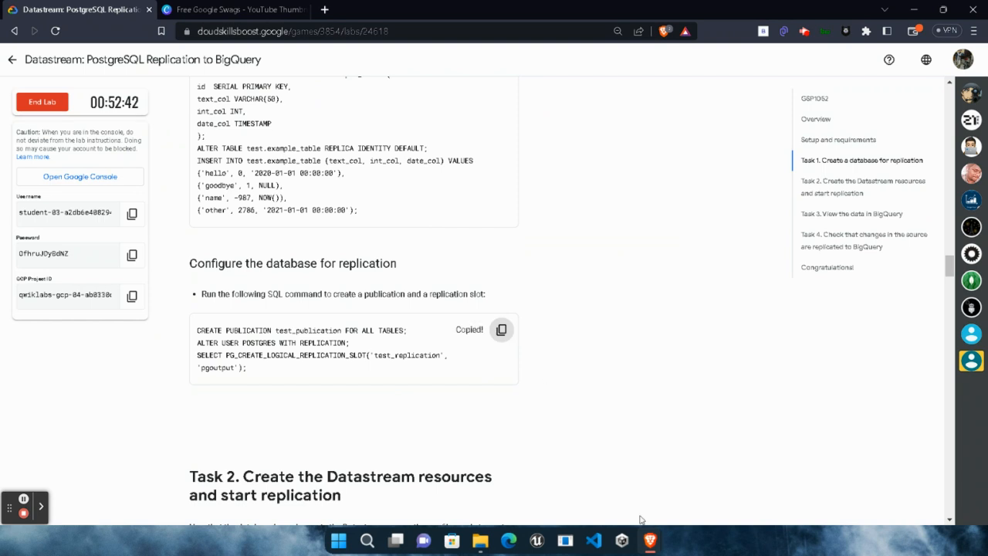
mouse_move(650, 540)
click(699, 487)
key(ctrl+v)
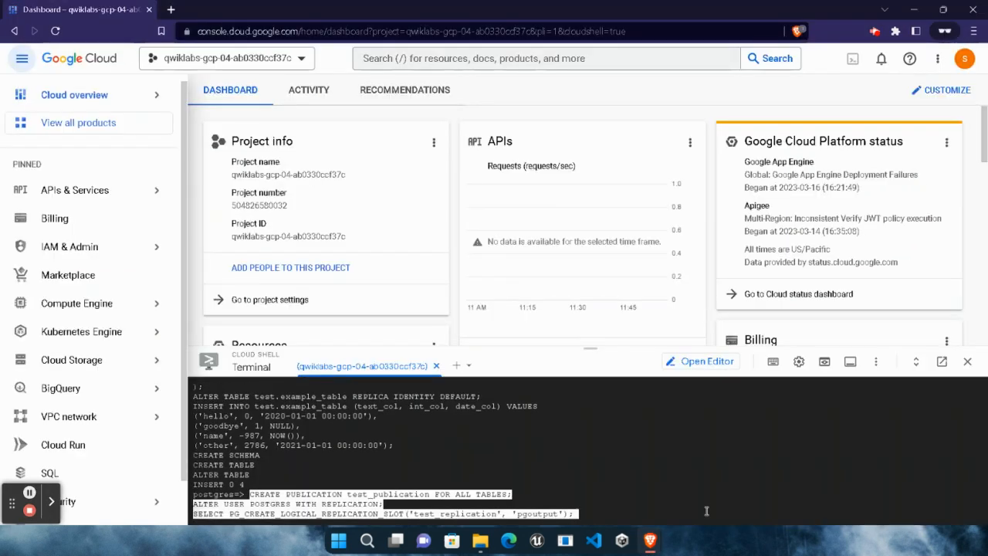
key(Return)
Step: Return to the lab page, review the start of Task 2 and copy the service name Datastream
mouse_move(650, 540)
click(523, 498)
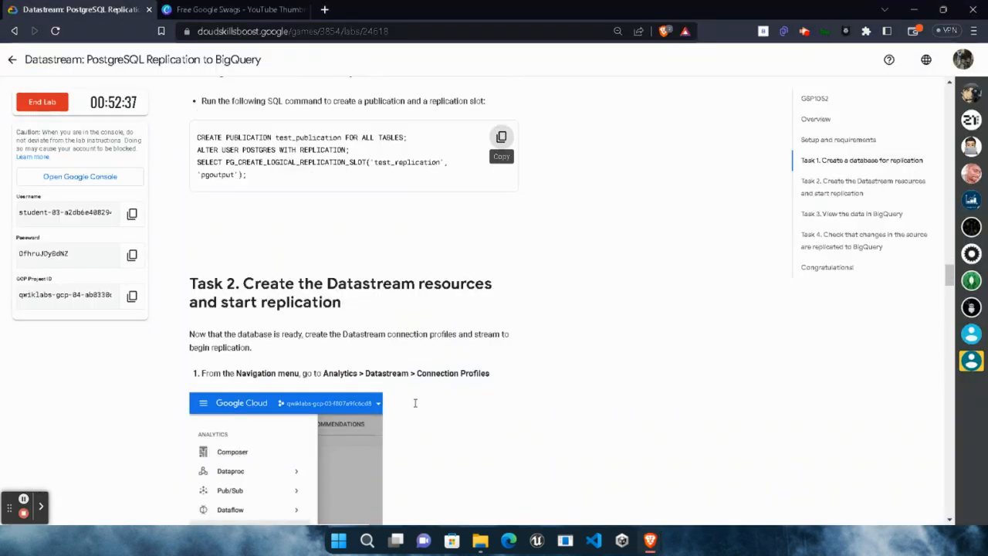
scroll(415, 406, down, 5)
scroll(414, 407, down, 1)
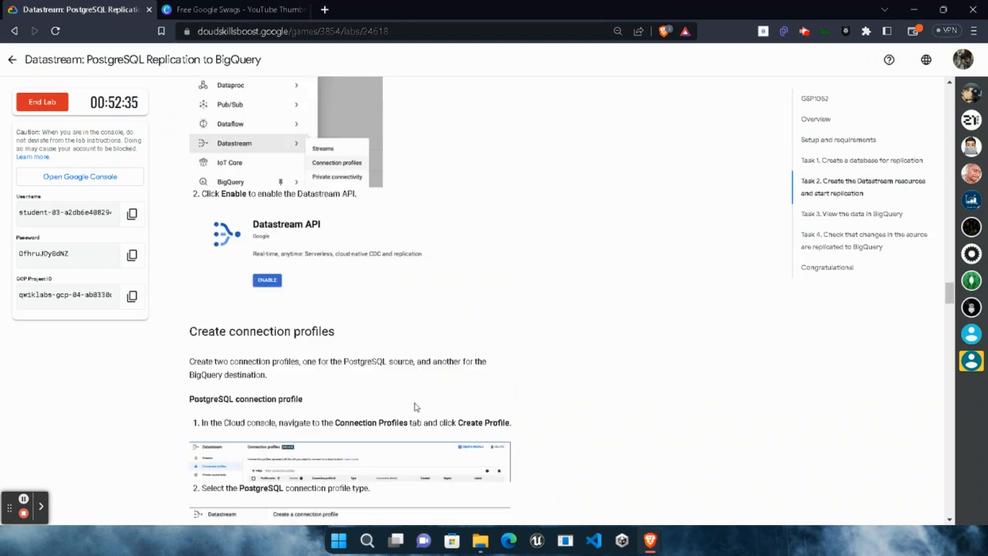
scroll(409, 382, up, 5)
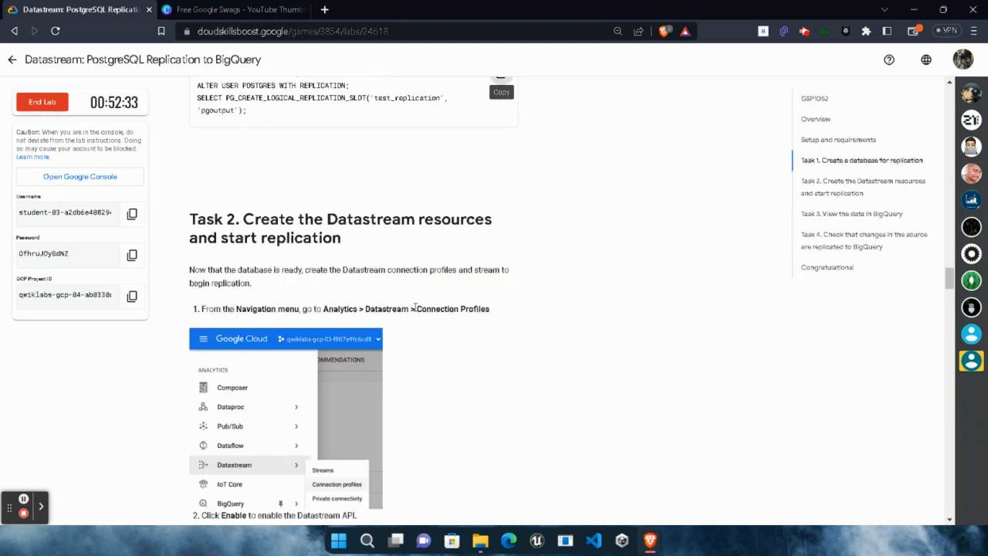
double_click(382, 309)
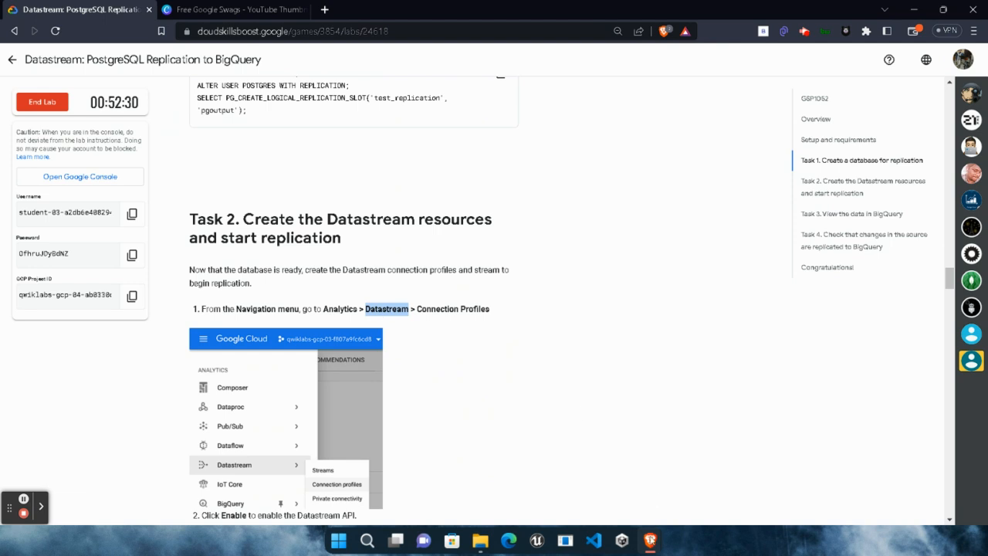
Step: Search the Google Cloud console for Datastream, open the product and enable the Datastream API
key(alt+Tab)
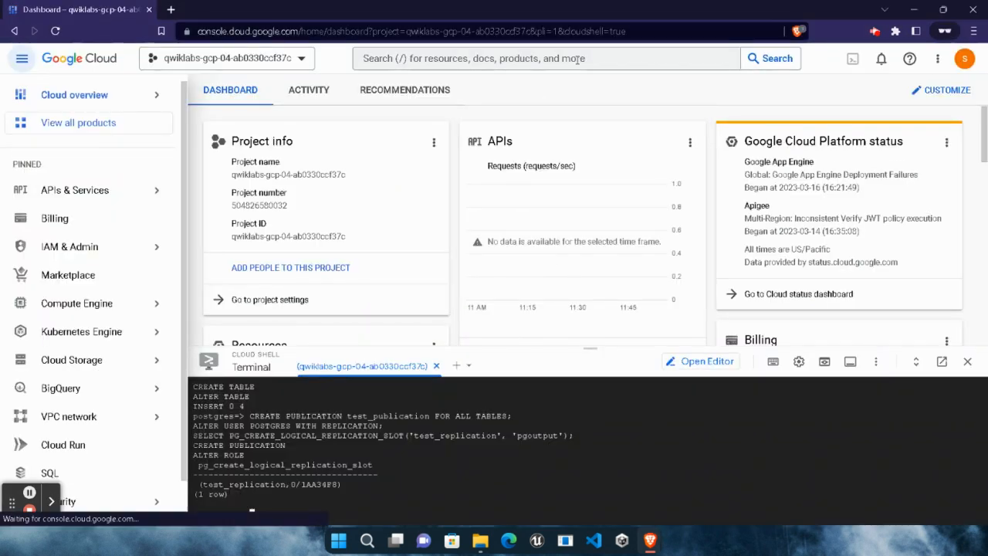
click(585, 58)
key(ctrl+v)
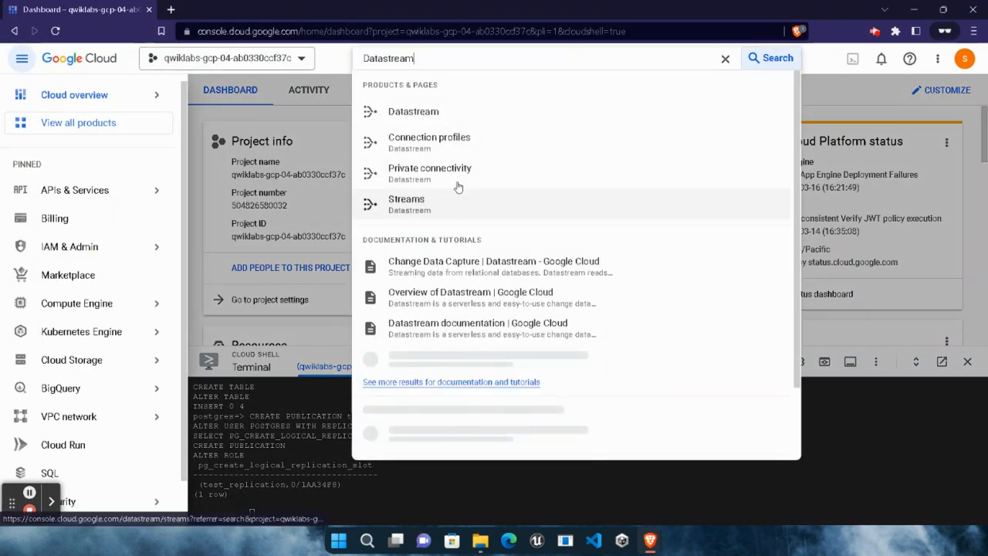
click(471, 109)
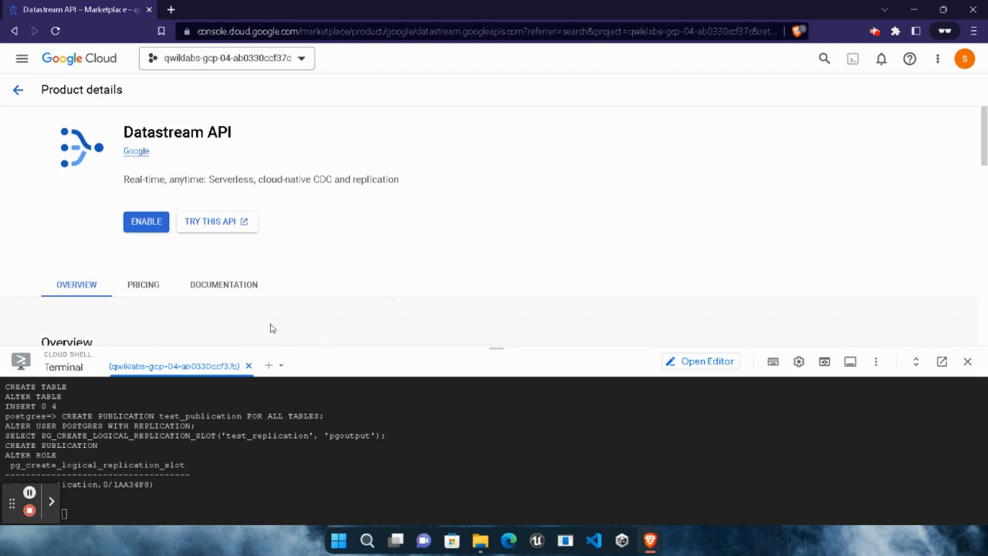
click(158, 224)
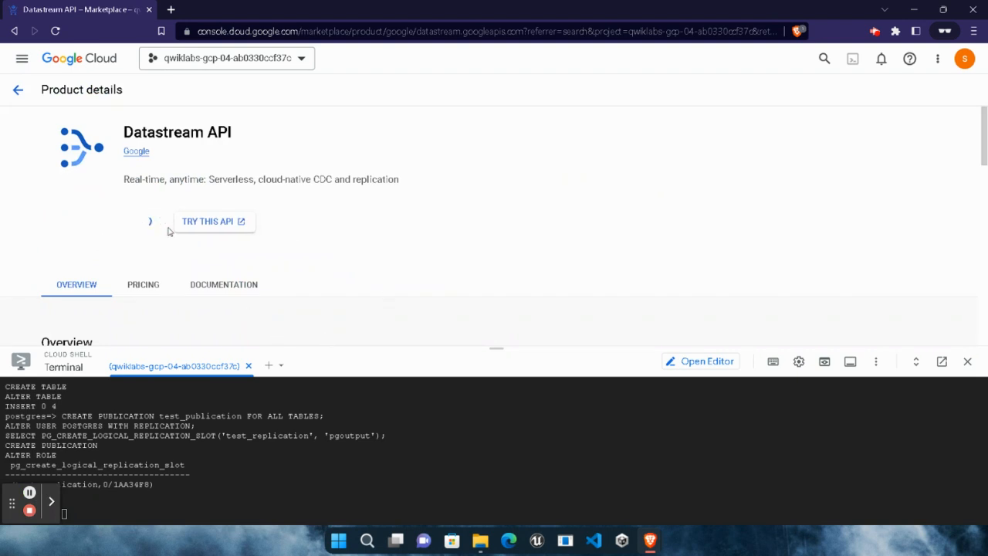
Step: Enlarge the Cloud Shell pane and copy the postgres-db instance details from the NAME line to the STATUS line
drag(498, 348, 507, 247)
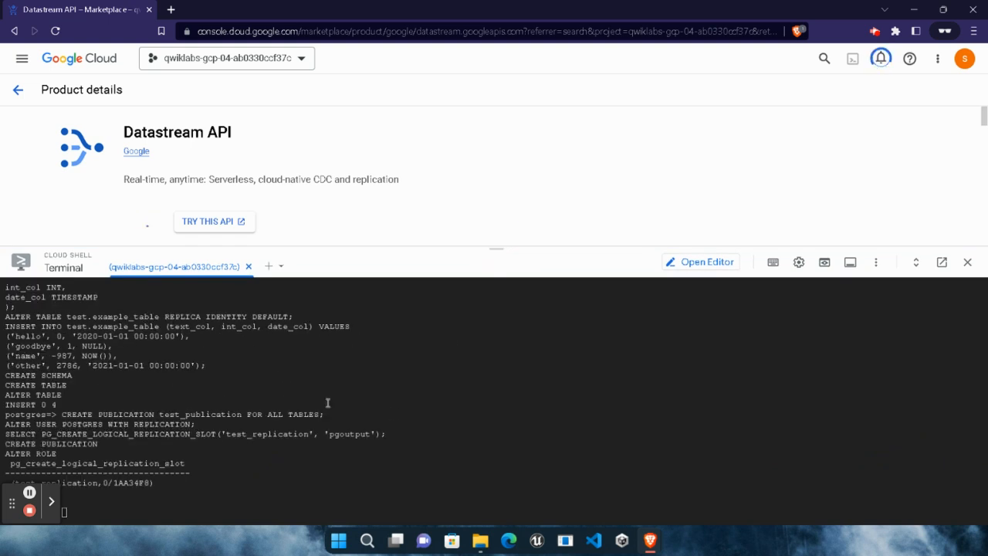
scroll(327, 402, up, 5)
scroll(327, 402, up, 5)
scroll(327, 402, down, 8)
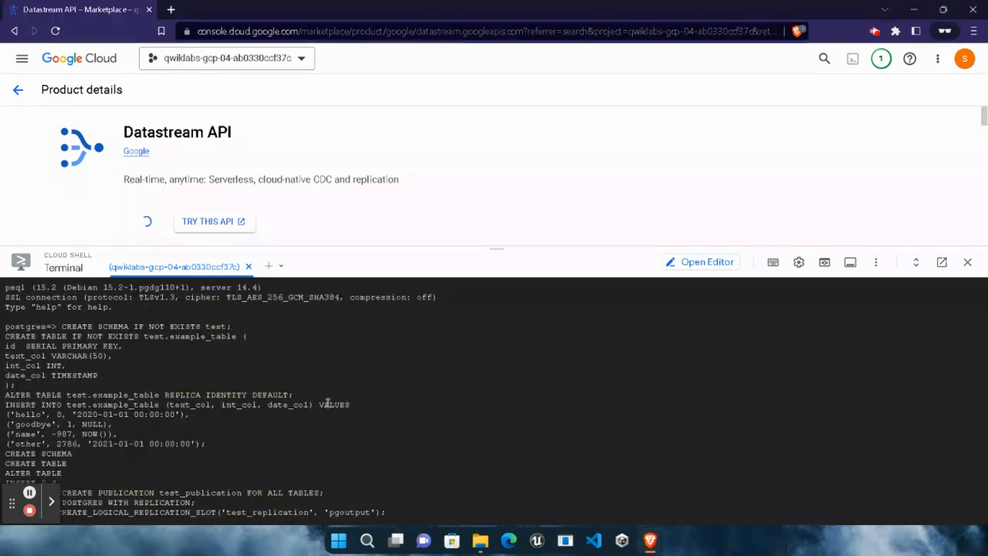
scroll(328, 403, up, 3)
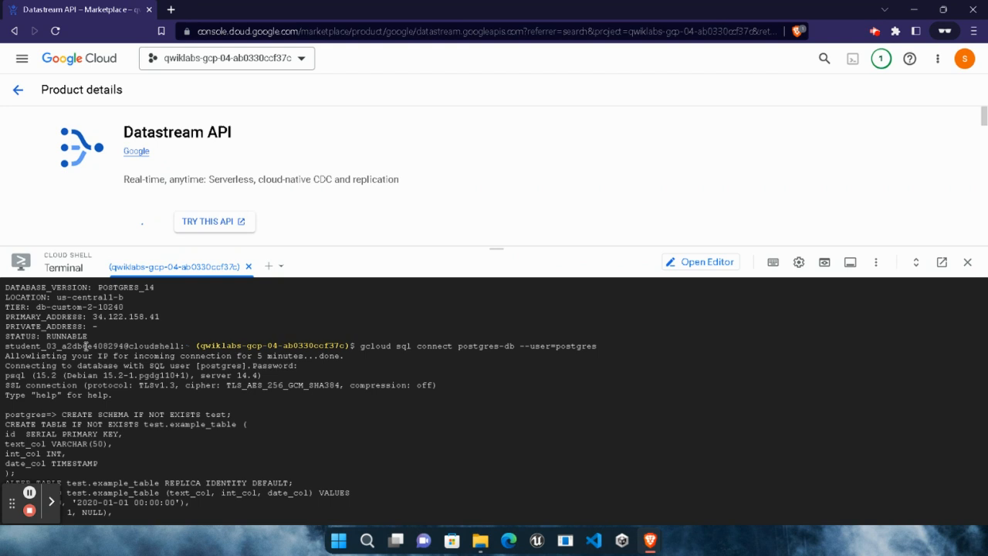
drag(94, 340, 7, 308)
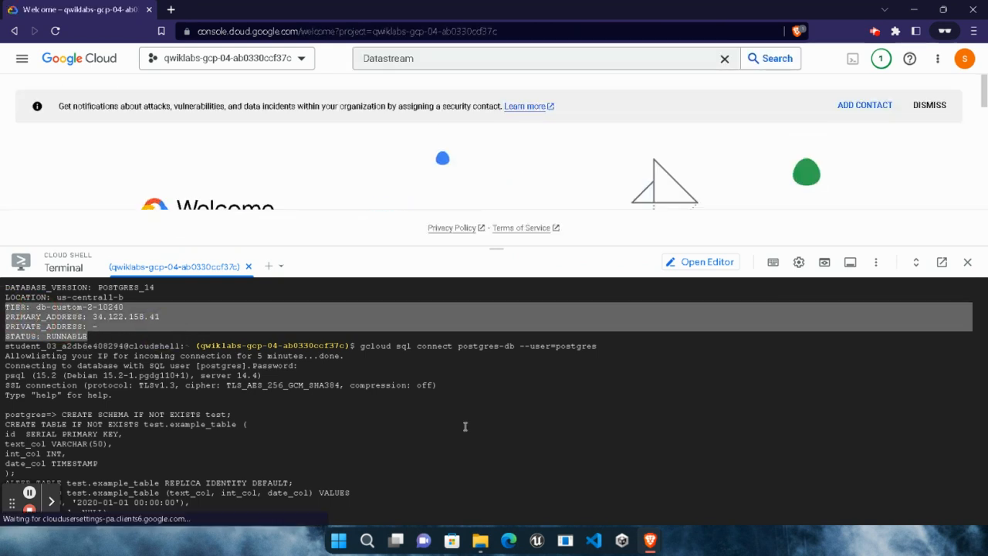
drag(497, 253, 491, 498)
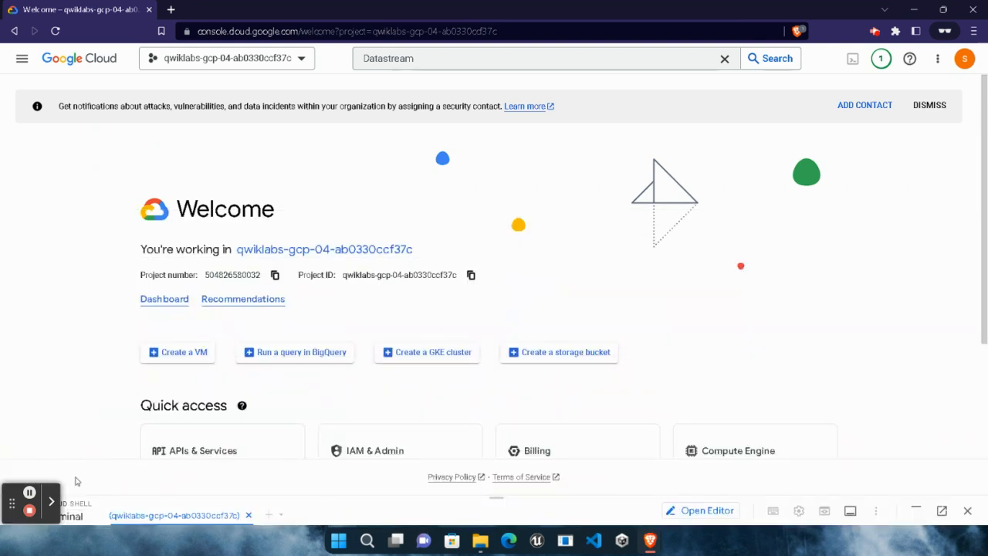
click(497, 499)
drag(497, 498, 495, 231)
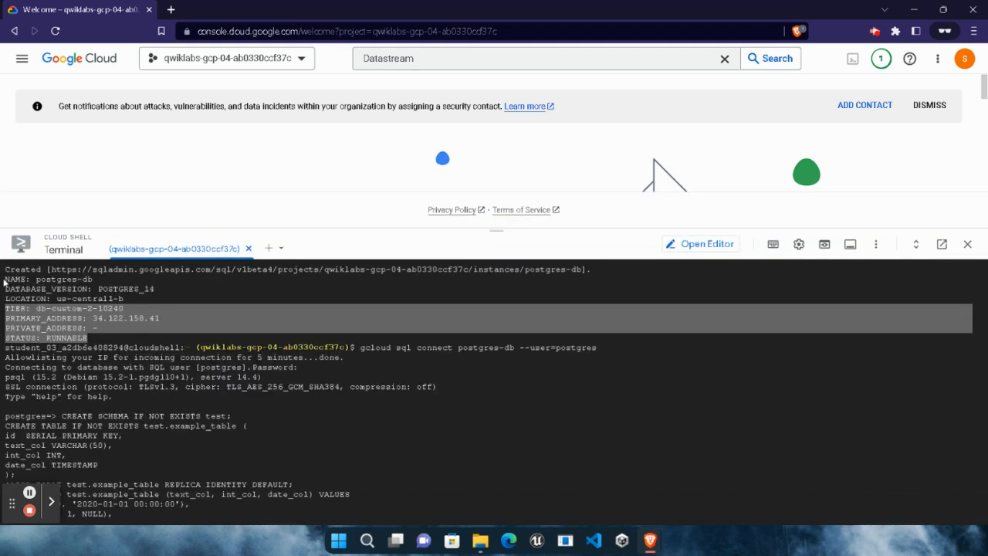
drag(113, 339, 7, 280)
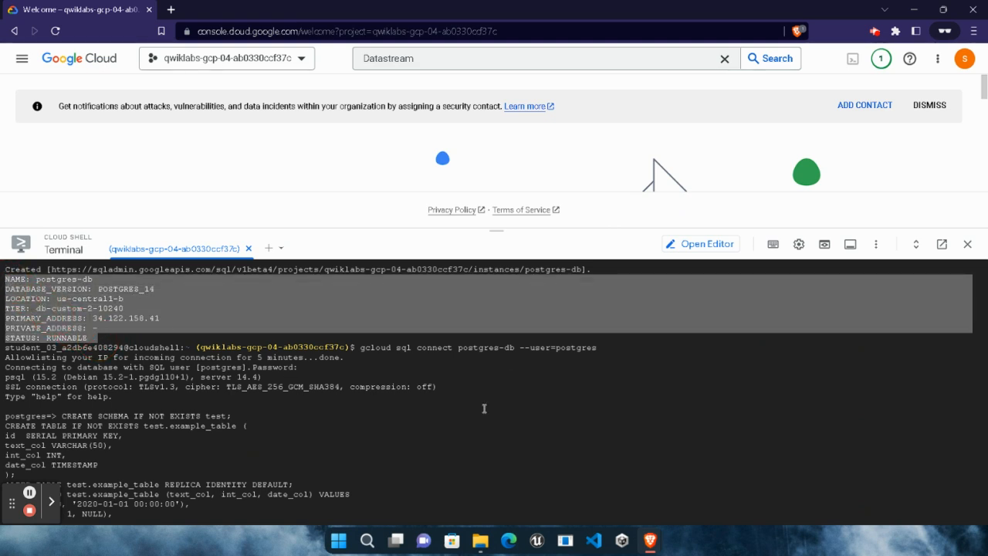
Step: Switch to Notepad, paste the copied postgres-db instance details into an empty note and minimize it
key(super+r)
click(97, 497)
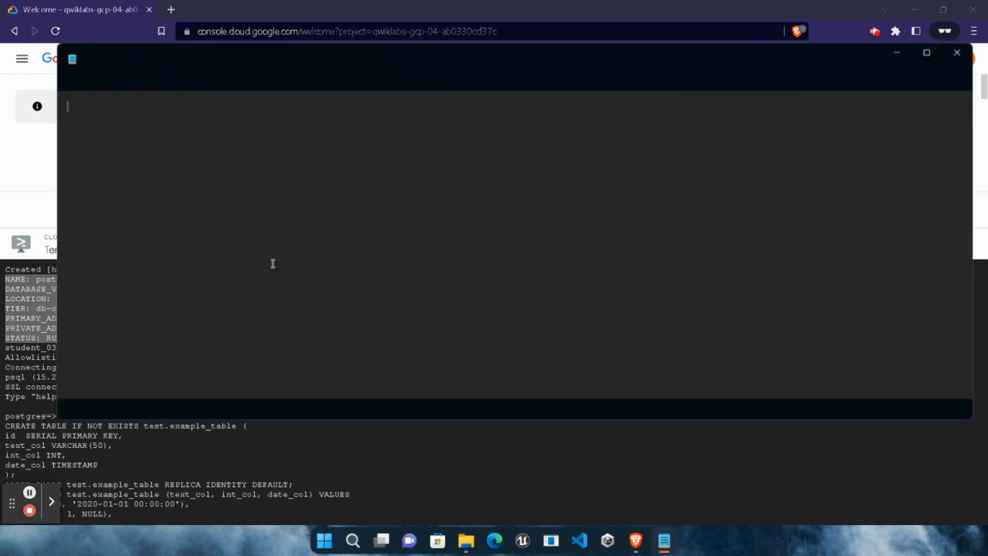
text(NAME: postgres-db DATABASE_VERSION: POSTGRES_14 LOCATION: us-central1-b TIER: db-custom-2-10240 PRIMARY_ADDRESS: 34.122.158.41 PRIVATE_ADDRESS: - STATUS: RUNNABLE)
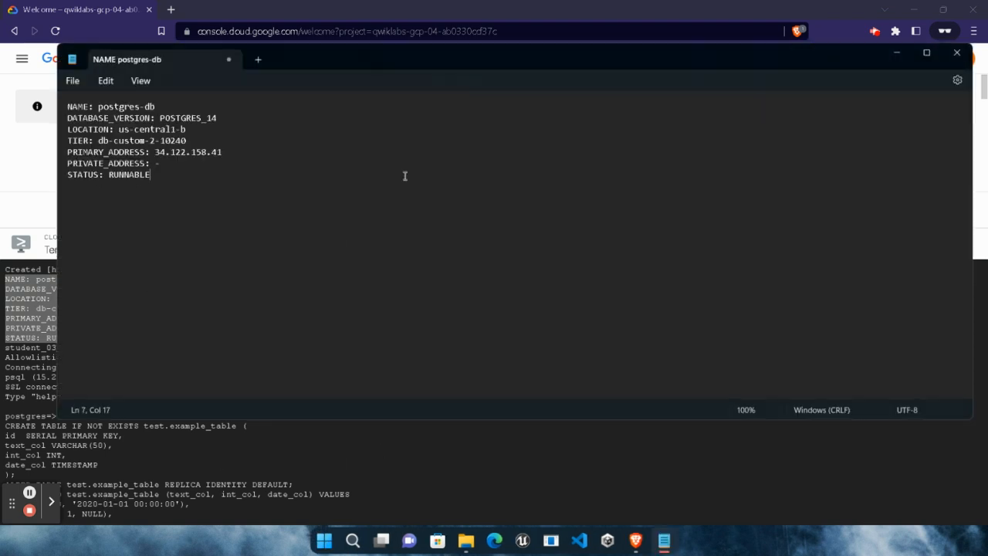
click(896, 52)
Step: Shrink the Cloud Shell pane and start a new PostgreSQL connection profile in Datastream
drag(494, 225, 500, 467)
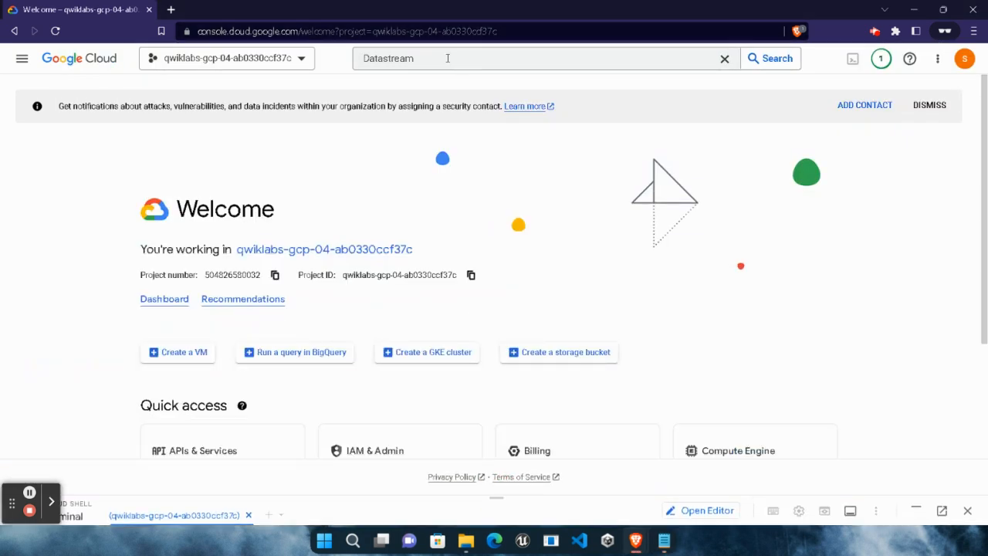
click(448, 58)
click(442, 111)
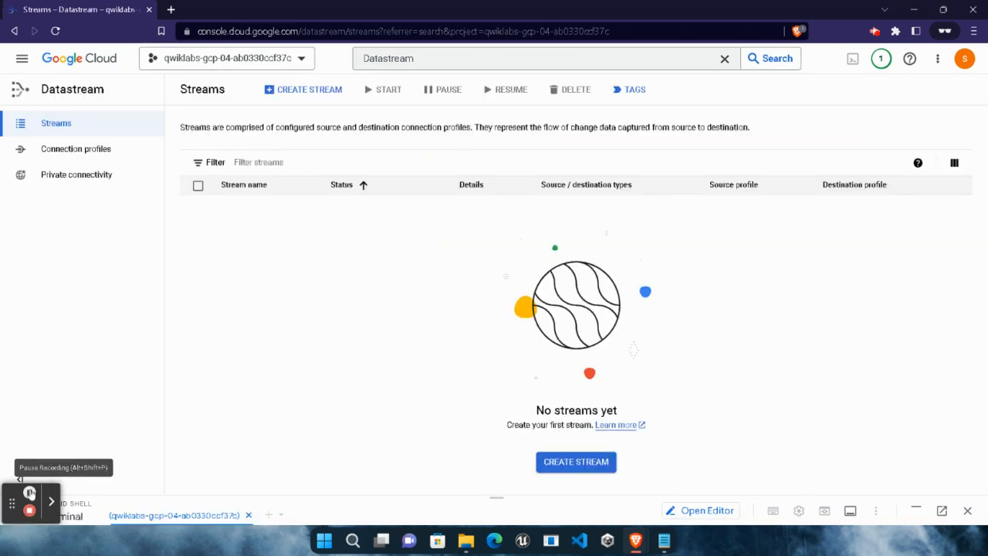
click(81, 148)
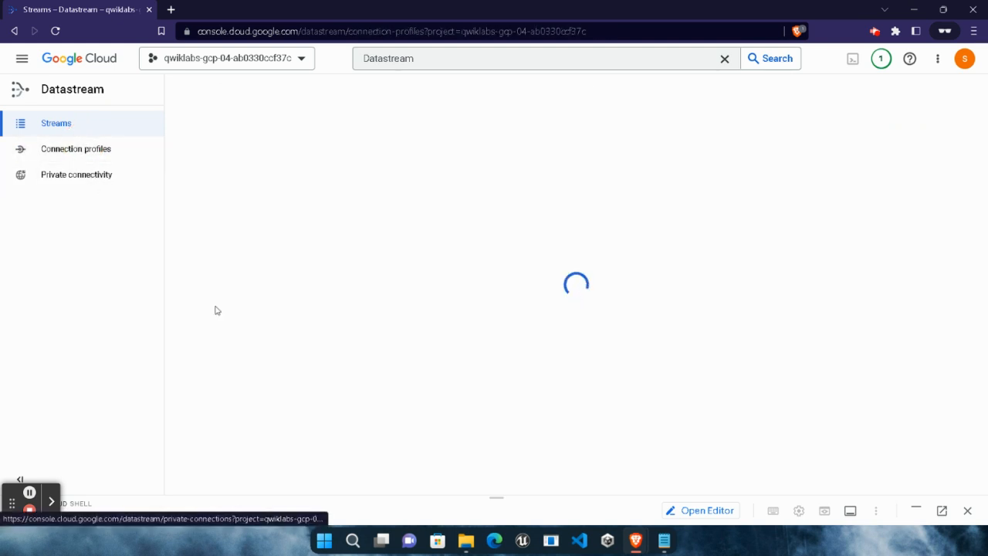
click(355, 89)
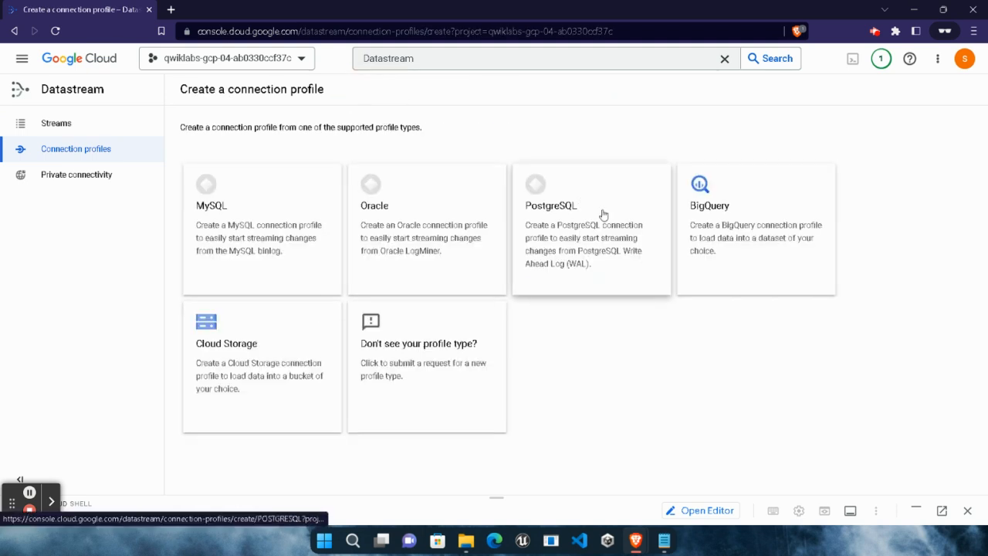
click(595, 261)
Step: Copy the connection profile name postgres-cp from the lab's PostgreSQL connection profile instructions
mouse_move(635, 541)
click(522, 488)
scroll(345, 309, down, 10)
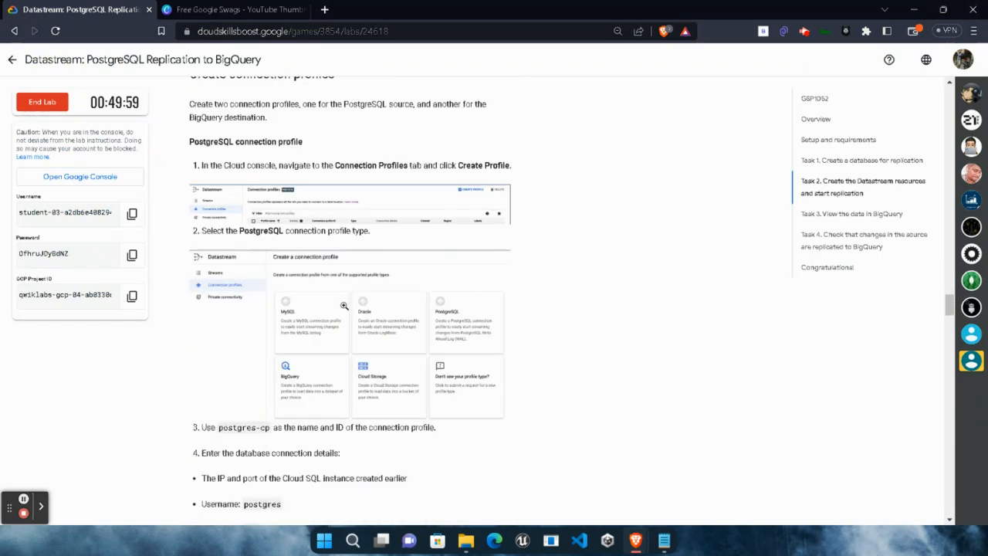
drag(220, 235, 269, 237)
key(ctrl+c)
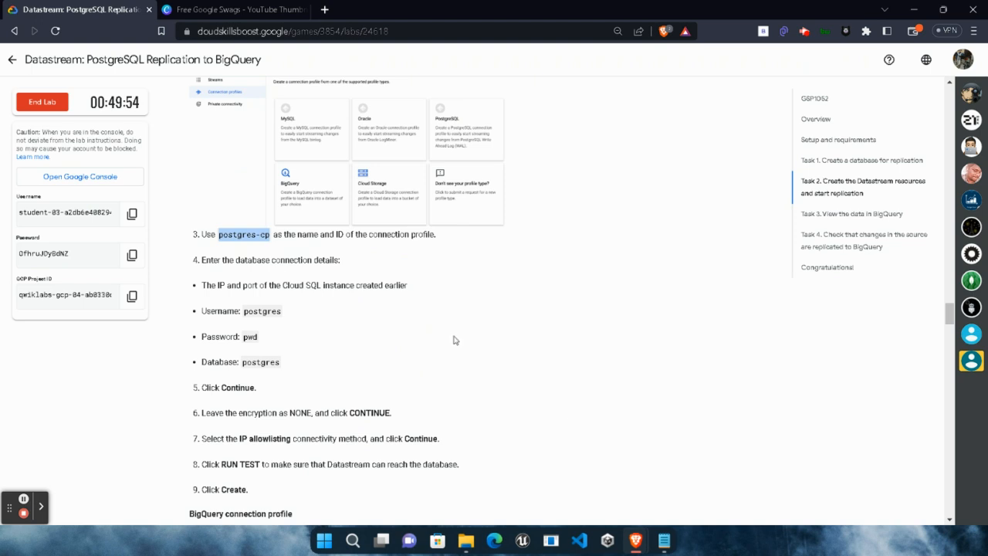
Step: Enter postgres-cp as both the connection profile name and the connection profile ID
click(746, 473)
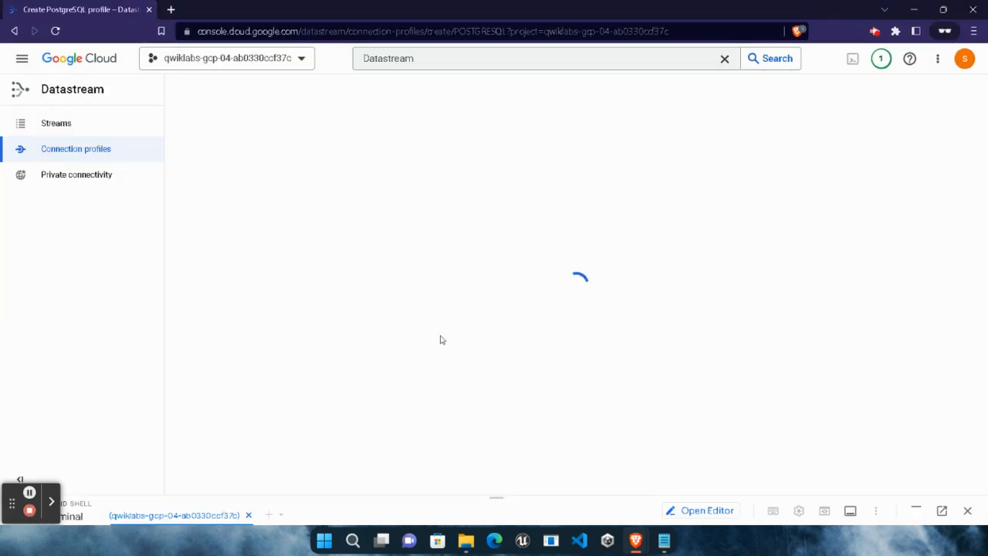
click(40, 173)
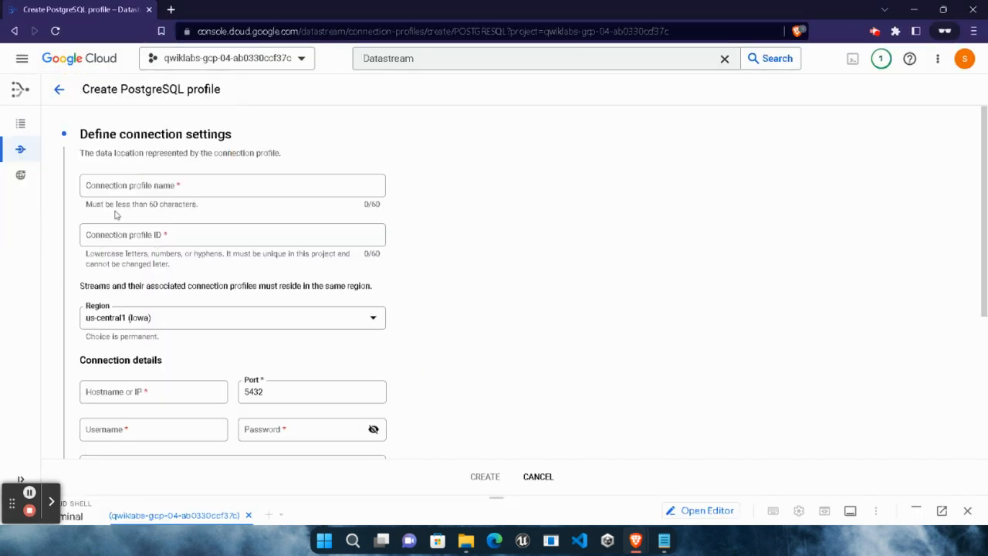
click(177, 185)
key(ctrl+v)
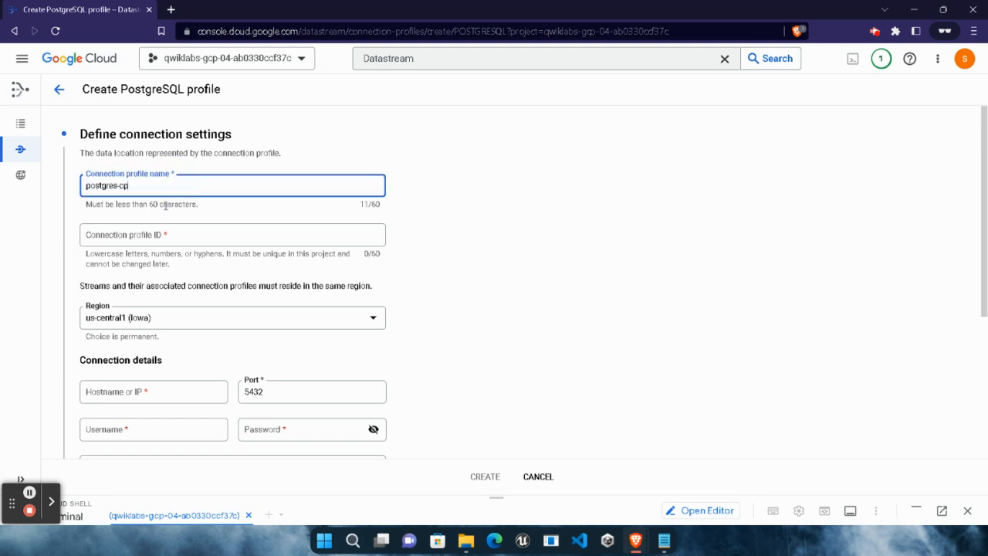
click(30, 492)
click(29, 491)
scroll(487, 340, down, 3)
scroll(485, 340, up, 3)
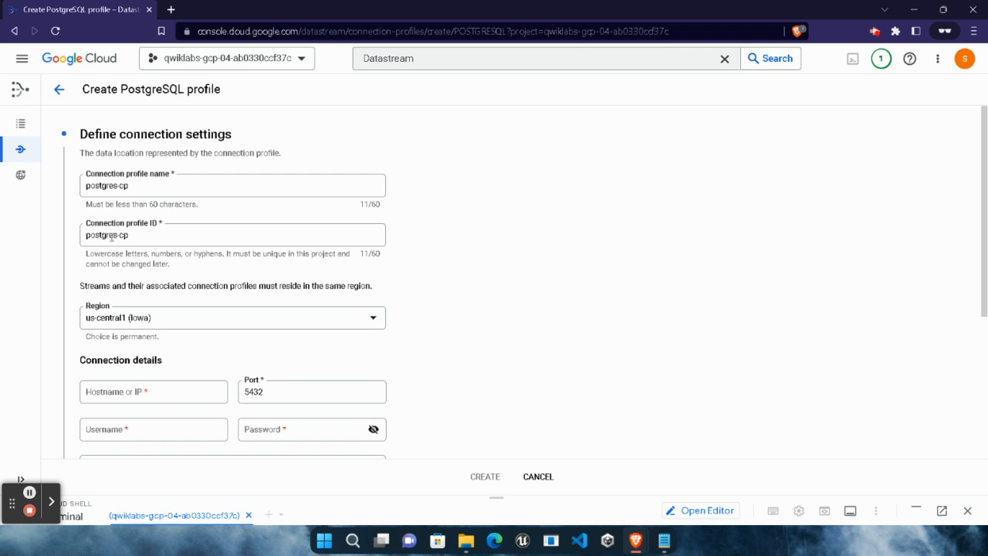
Step: Copy the instance's primary address from the Notepad note and enter 34.122.158.41 as the profile's hostname or IP
scroll(437, 264, down, 2)
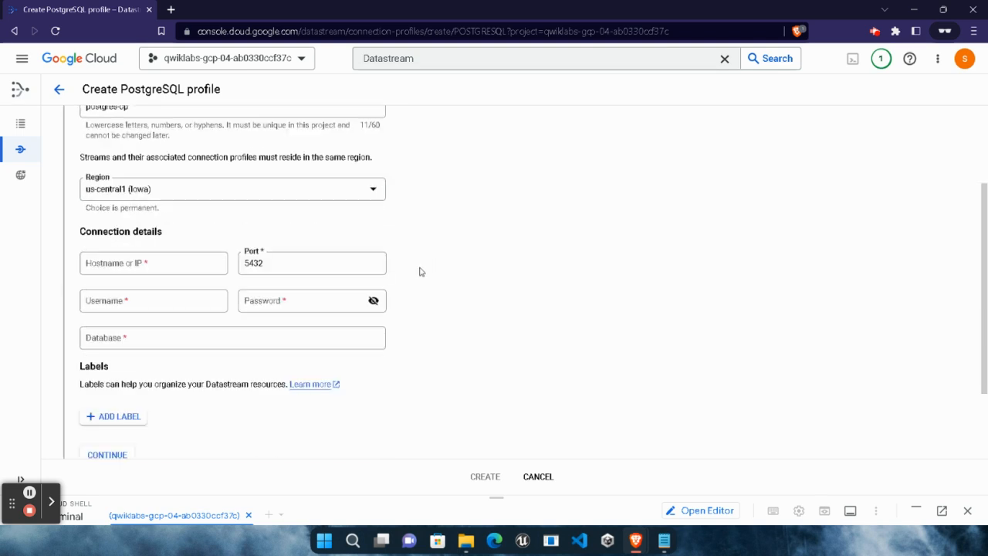
click(664, 540)
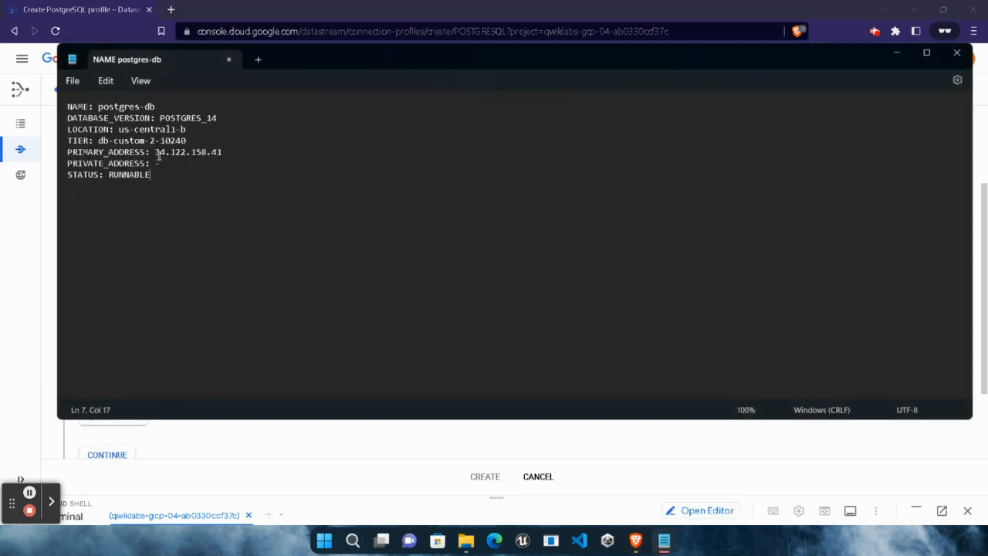
drag(155, 152, 236, 153)
key(ctrl+c)
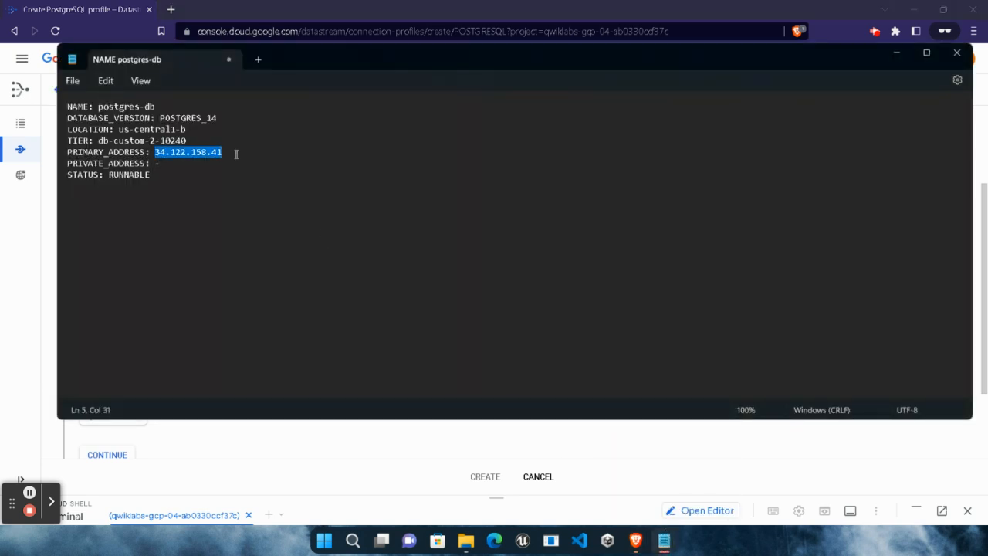
click(192, 440)
click(144, 261)
key(ctrl+v)
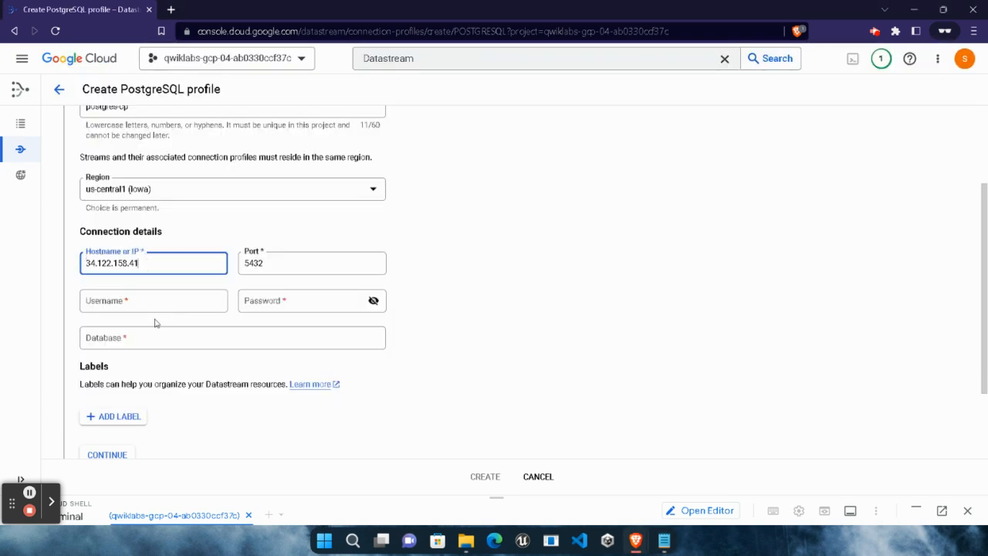
Step: Copy the username postgres from the lab instructions and enter it as the PostgreSQL profile's username
mouse_move(640, 550)
click(483, 463)
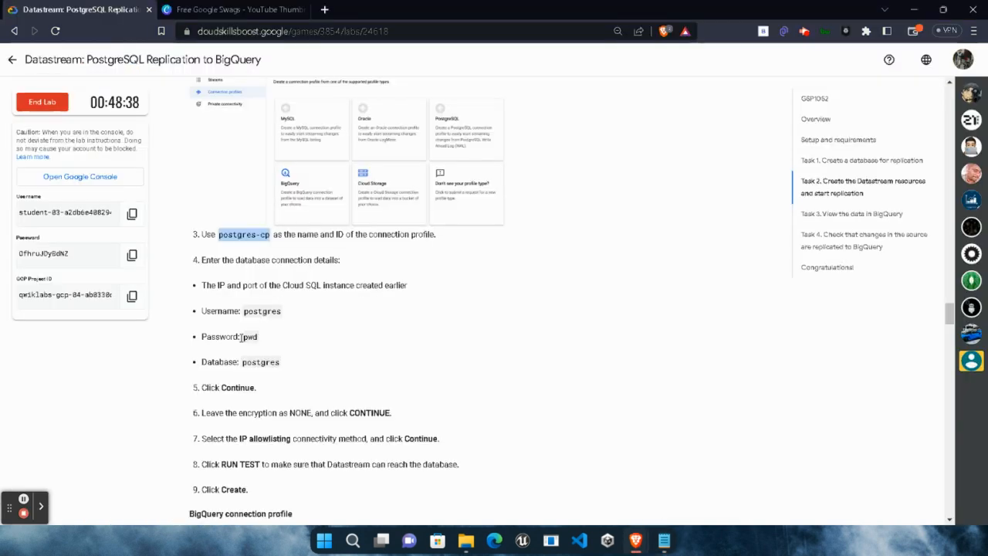
double_click(249, 313)
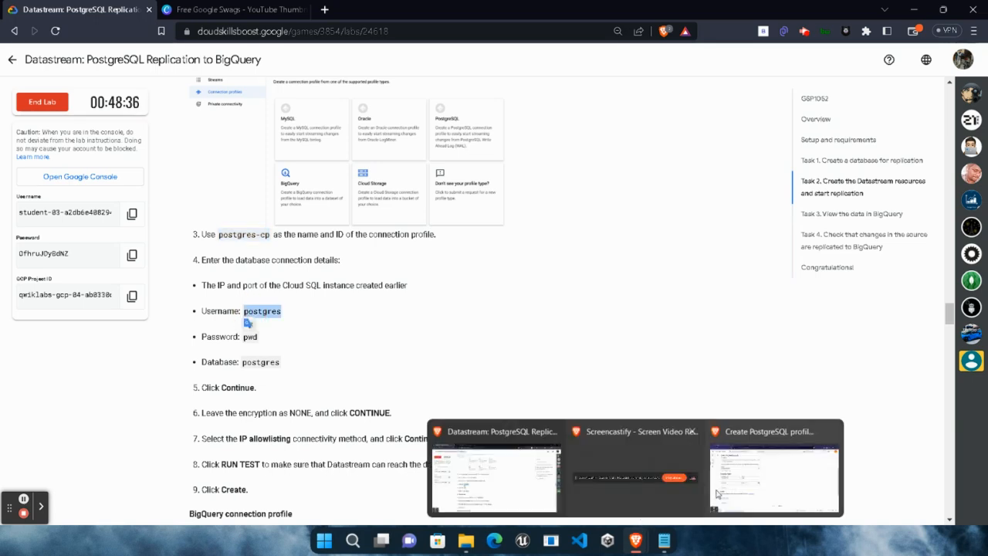
click(772, 472)
click(196, 296)
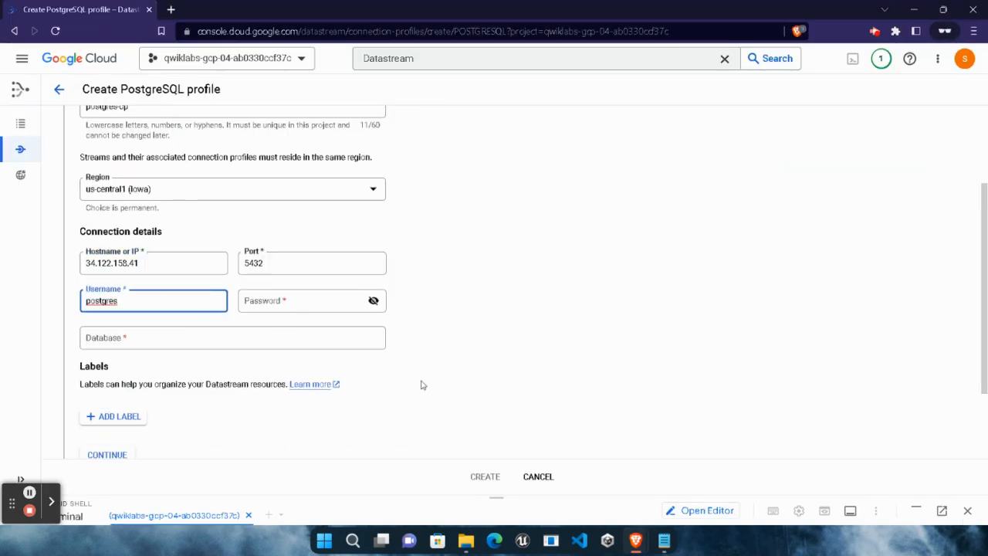
Step: Copy the database password from the lab instructions and enter it in the PostgreSQL profile's password field
click(494, 470)
double_click(249, 337)
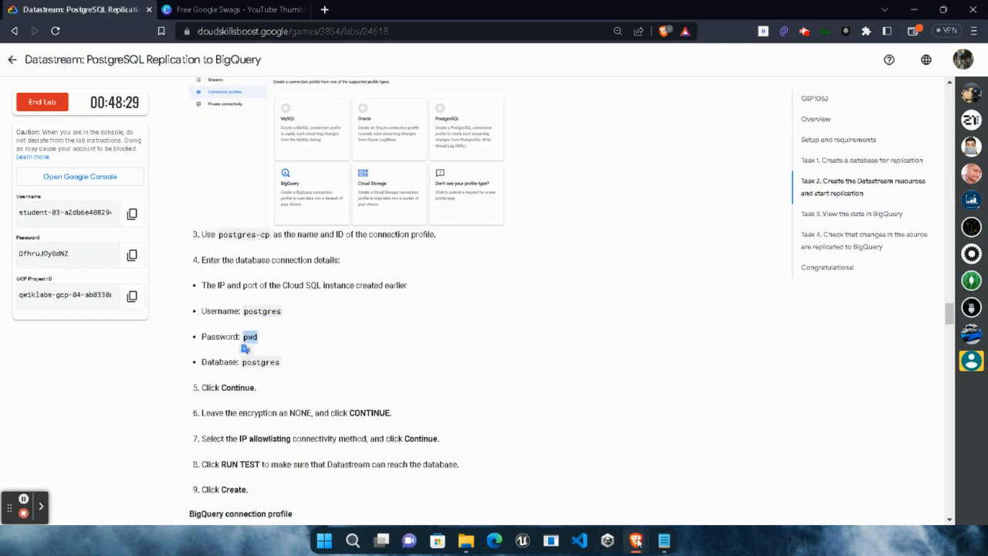
mouse_move(635, 541)
click(772, 472)
click(309, 312)
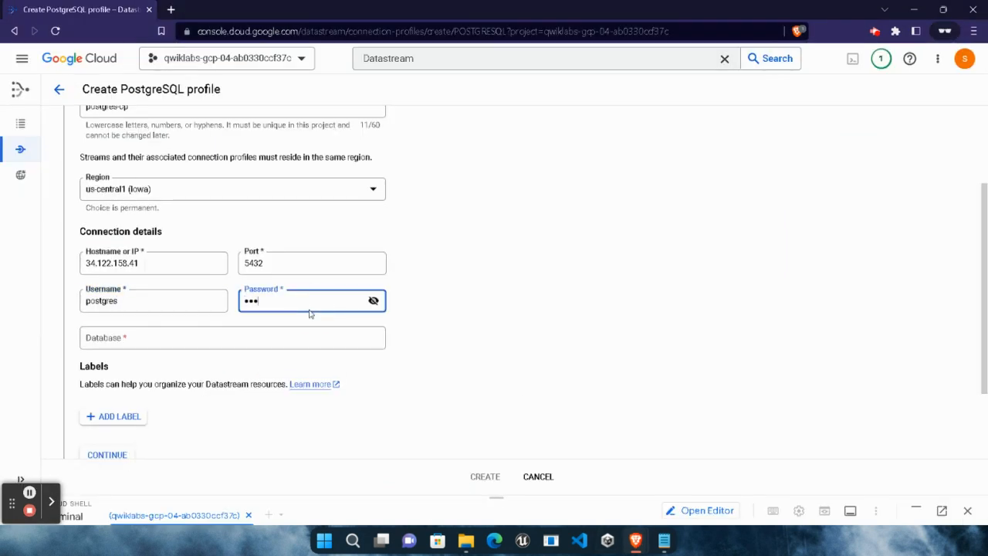
Step: Copy the database name from the lab instructions, enter postgres as the profile's database, and create the PostgreSQL connection profile
mouse_move(635, 541)
click(502, 460)
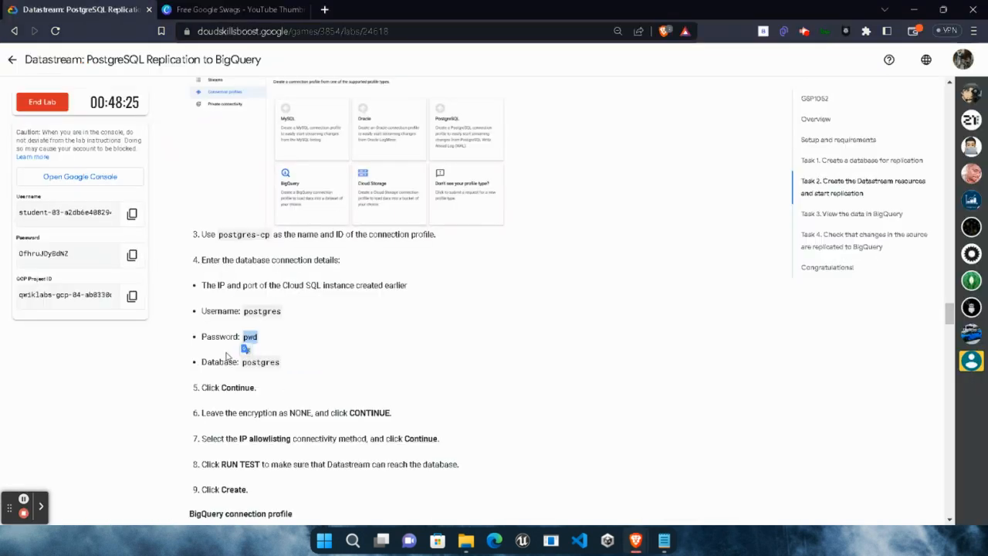
double_click(261, 362)
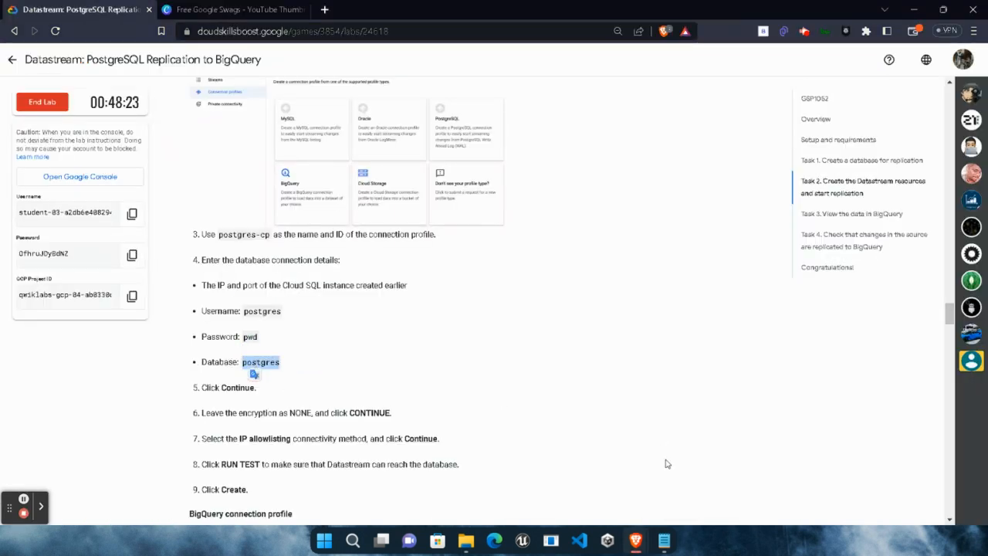
mouse_move(638, 545)
click(730, 485)
click(285, 335)
key(ctrl+v)
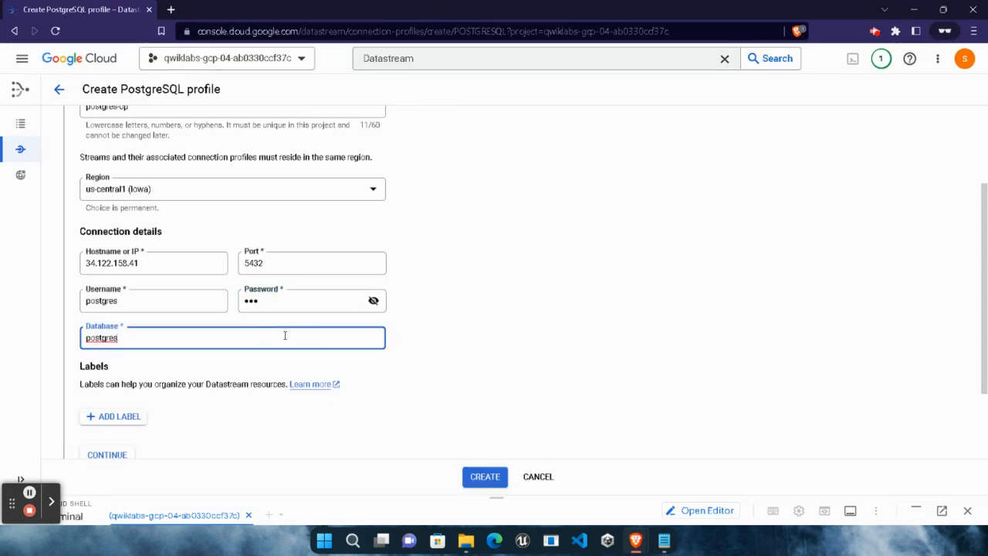
click(485, 477)
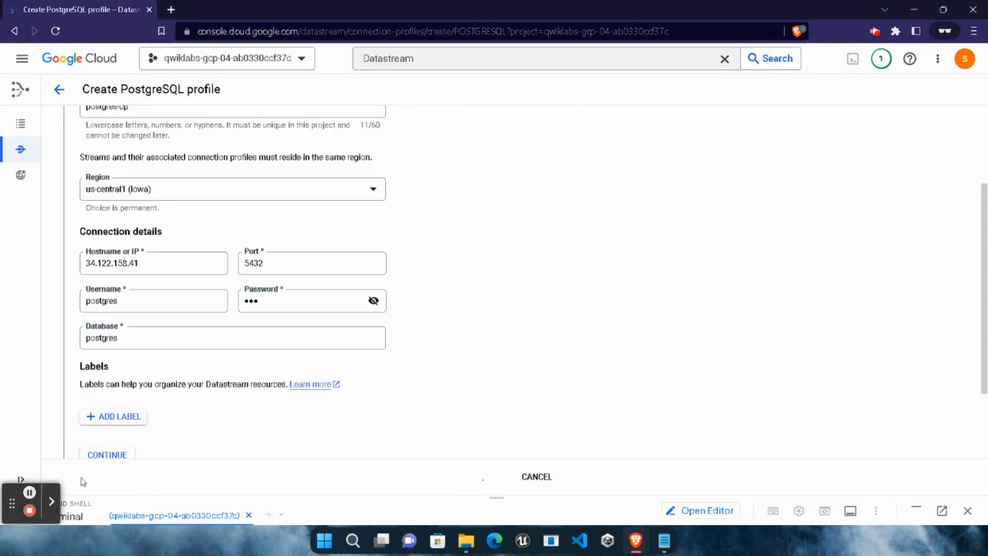
Step: Copy the name bigquery-cp from the lab's BigQuery connection profile instructions and return to the Cloud console
click(638, 543)
scroll(355, 384, down, 5)
scroll(355, 384, down, 1)
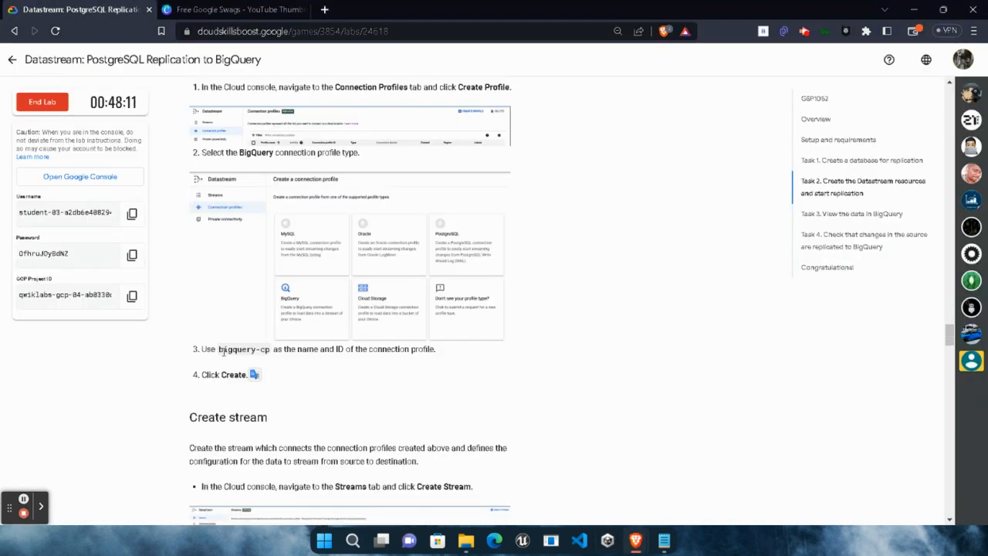
drag(219, 349, 270, 349)
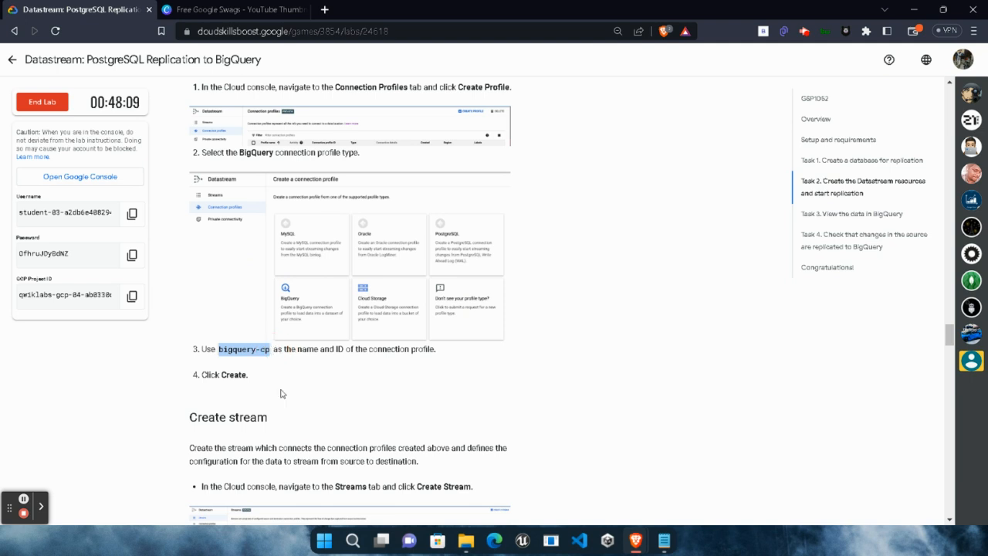
click(637, 541)
click(761, 478)
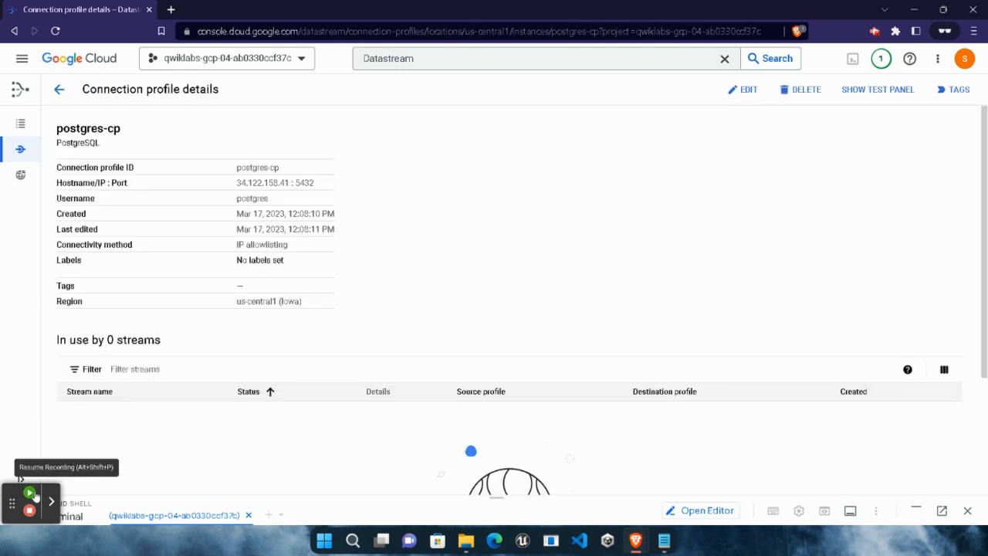
Step: Create a BigQuery connection profile in Datastream with bigquery-cp as its name and ID
click(23, 149)
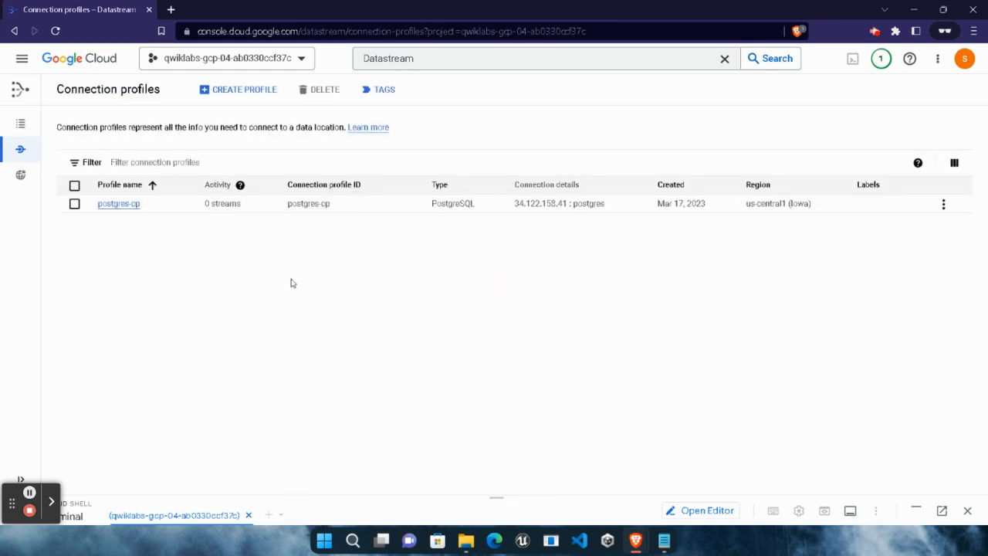
click(252, 89)
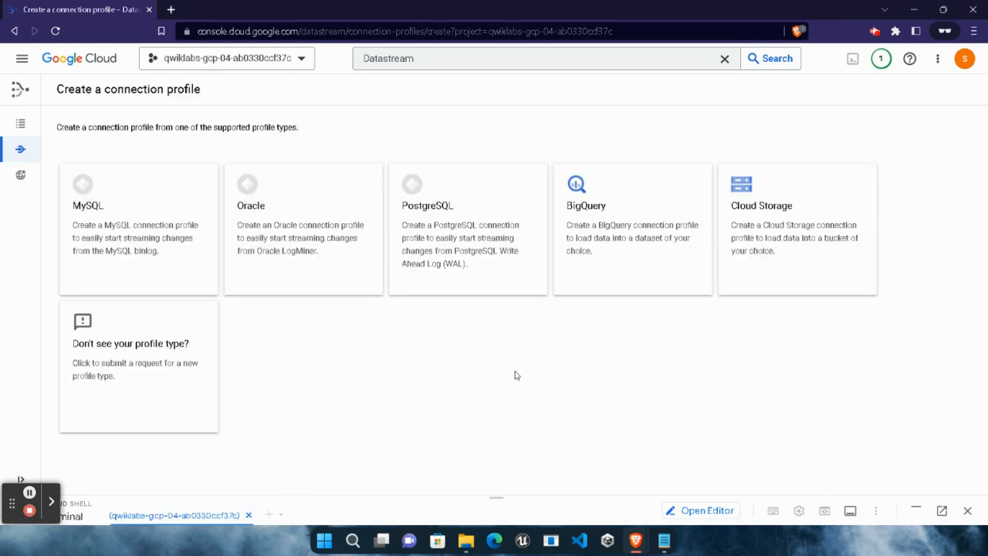
click(622, 227)
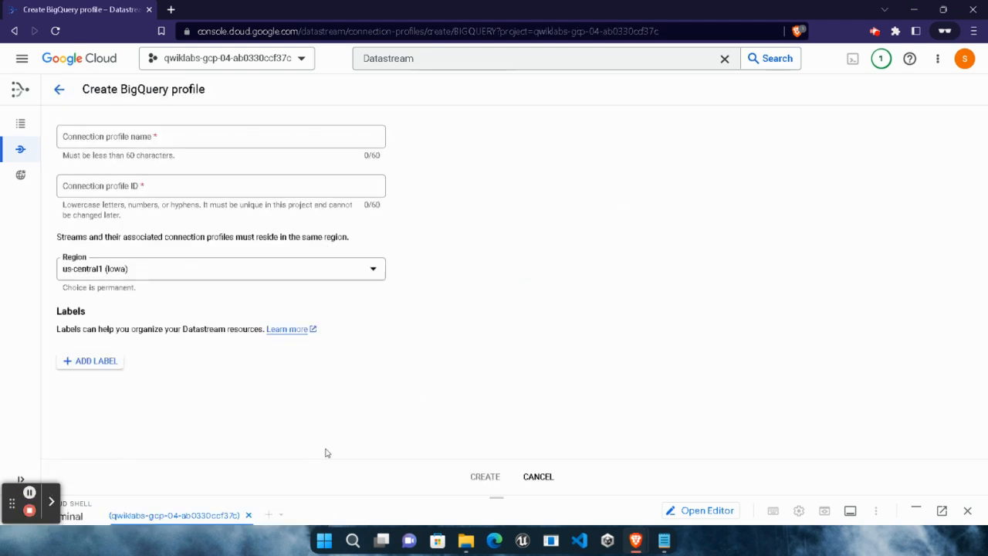
click(149, 136)
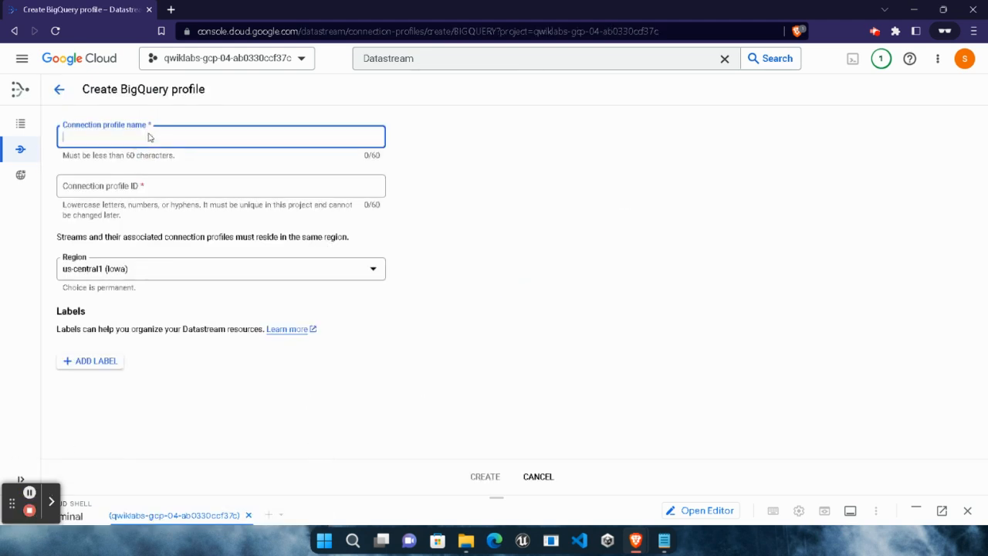
key(ctrl+v)
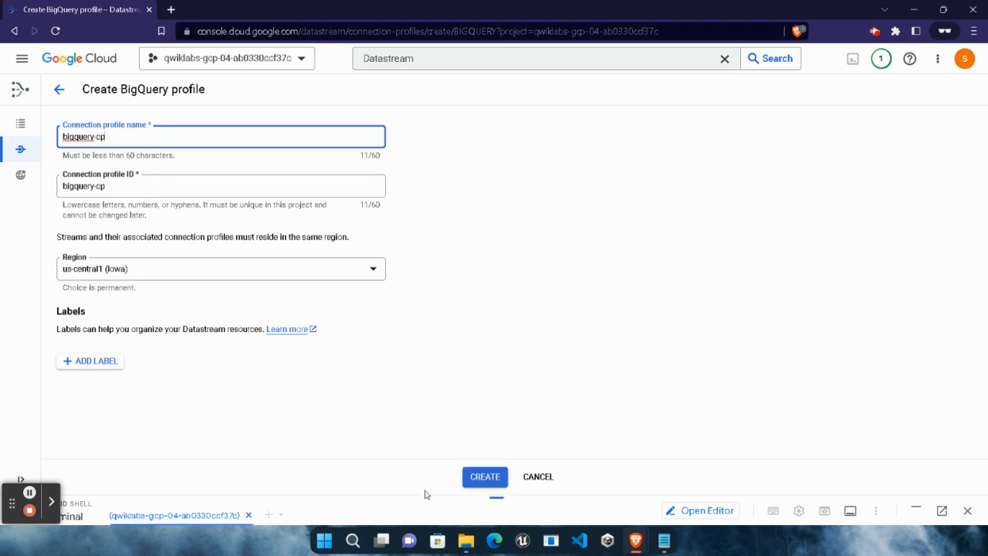
click(486, 478)
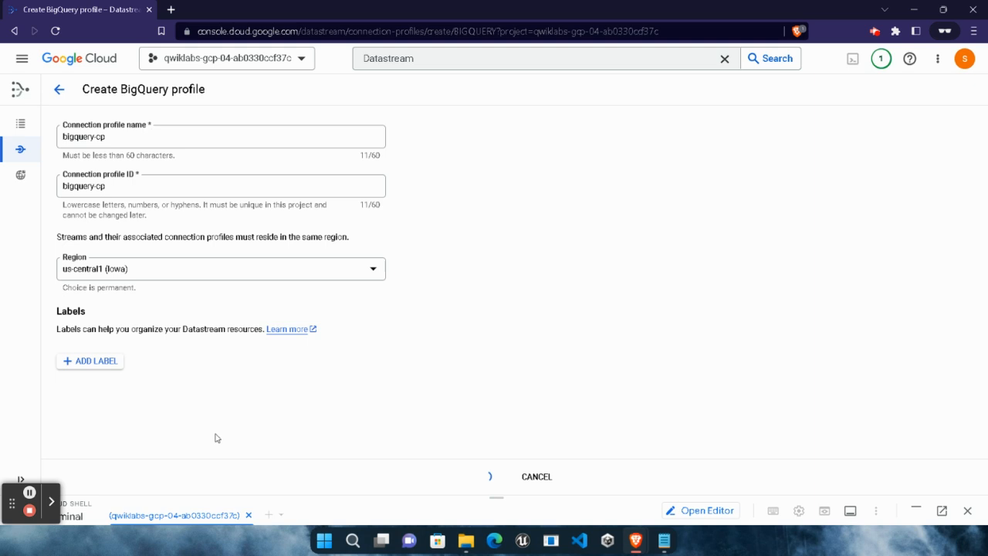
Step: Copy the stream name test-stream from the lab's stream details instructions and return to the Cloud console
mouse_move(636, 540)
click(506, 490)
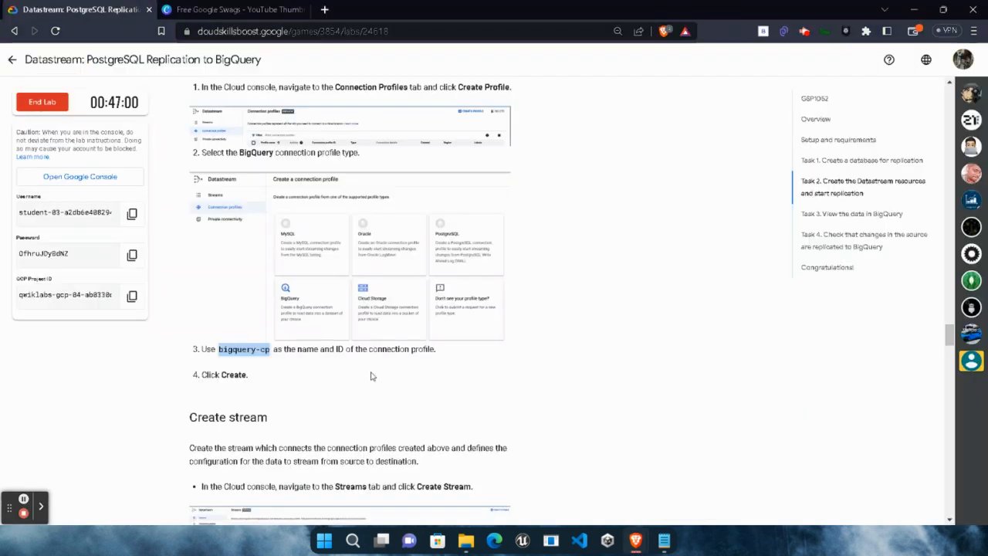
scroll(370, 376, down, 3)
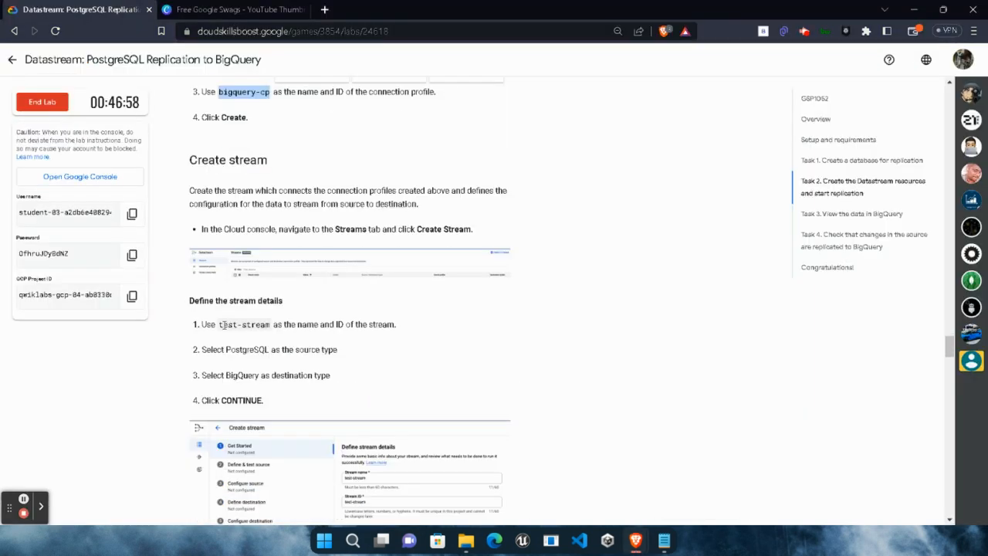
drag(221, 325, 275, 327)
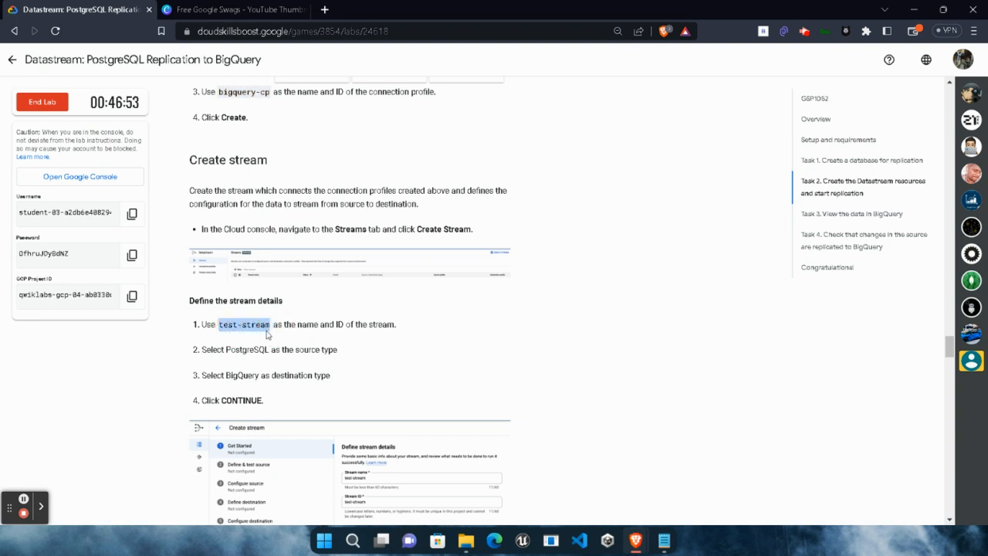
mouse_move(635, 540)
click(775, 473)
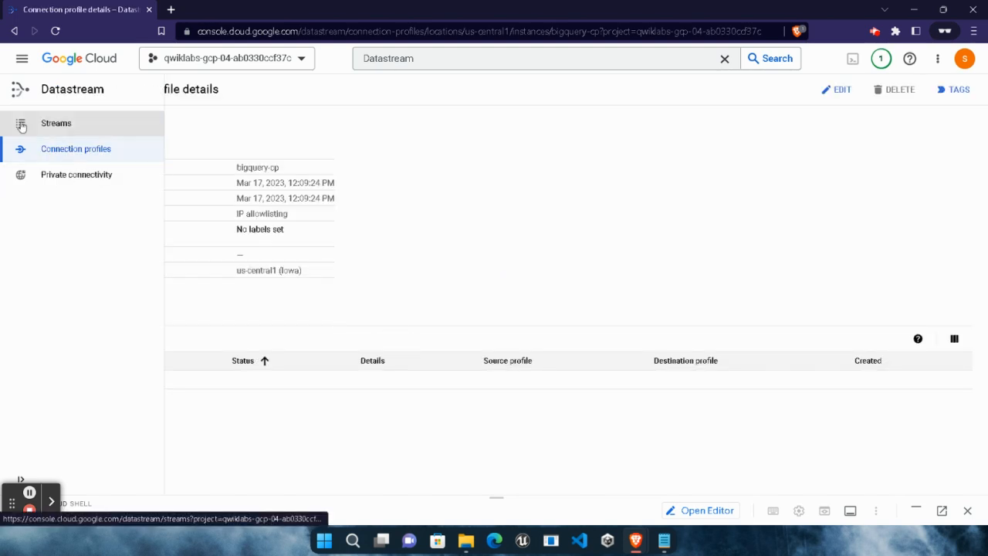
Step: Start a new Datastream stream with test-stream as its name and ID
click(46, 123)
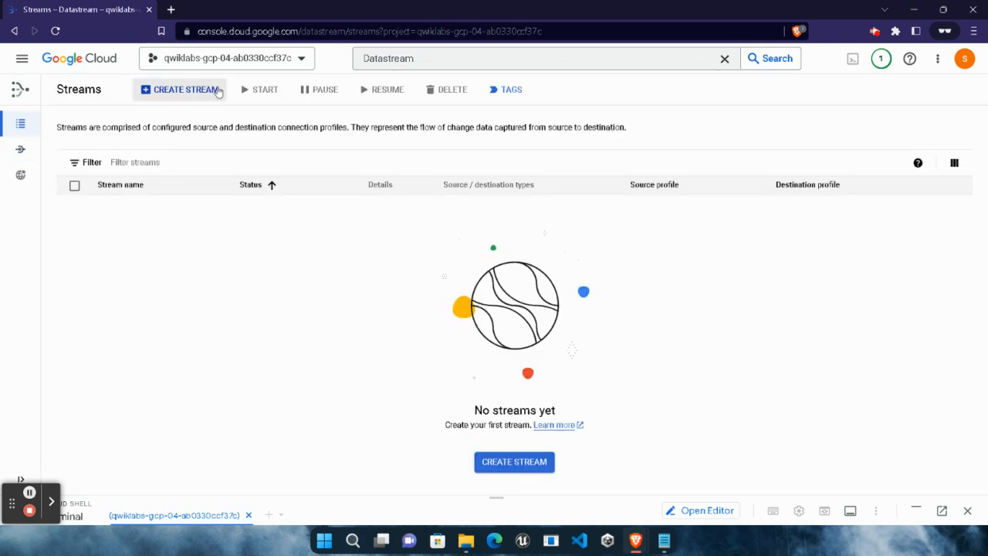
click(219, 91)
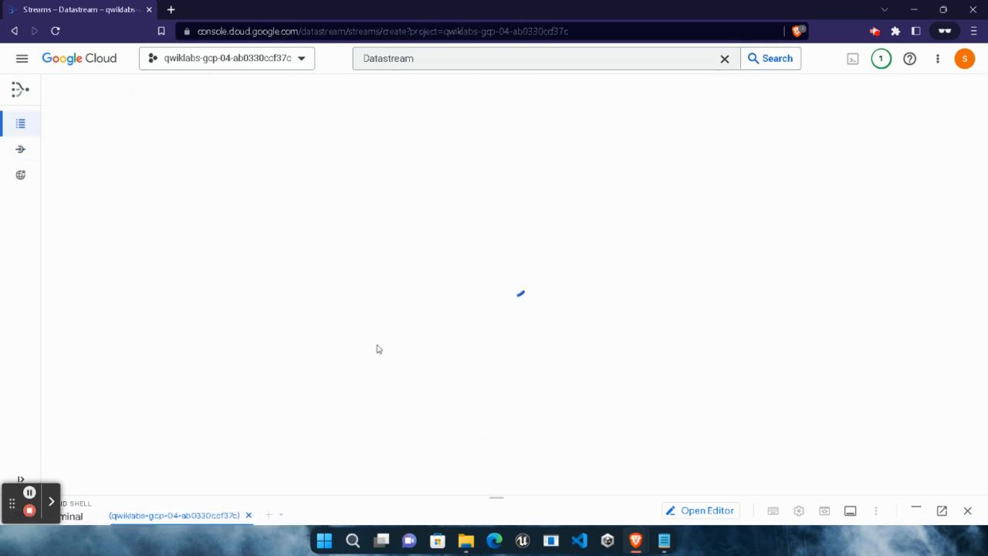
click(390, 188)
text(test-stream)
Step: Set the stream's source type to PostgreSQL and destination type to BigQuery, and continue to the source definition
scroll(677, 298, down, 1)
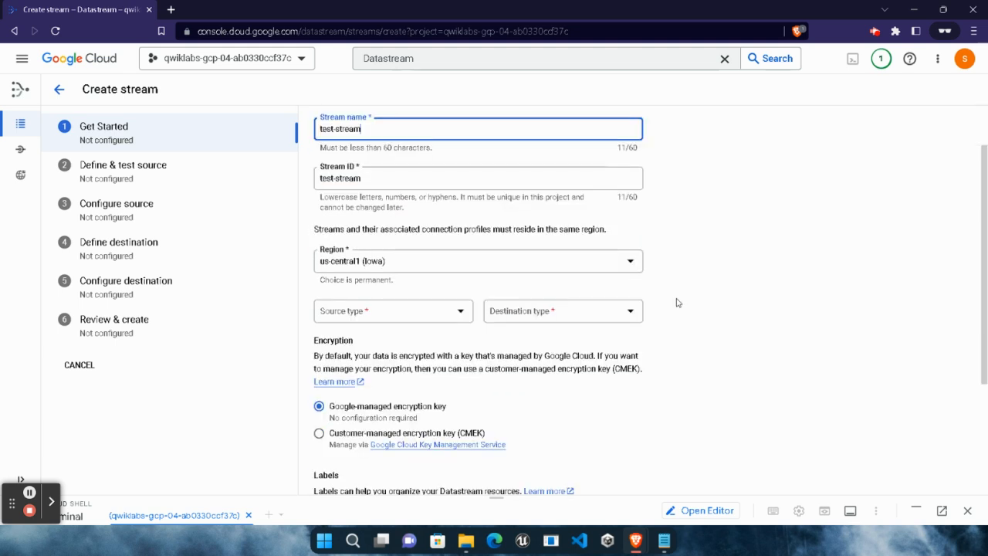
click(434, 317)
click(386, 360)
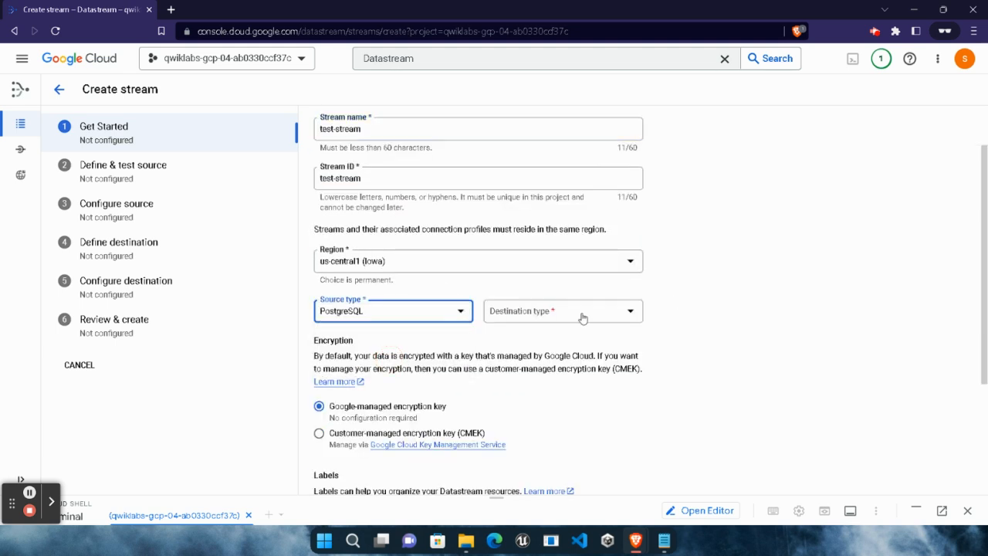
click(583, 316)
click(579, 338)
scroll(453, 397, down, 3)
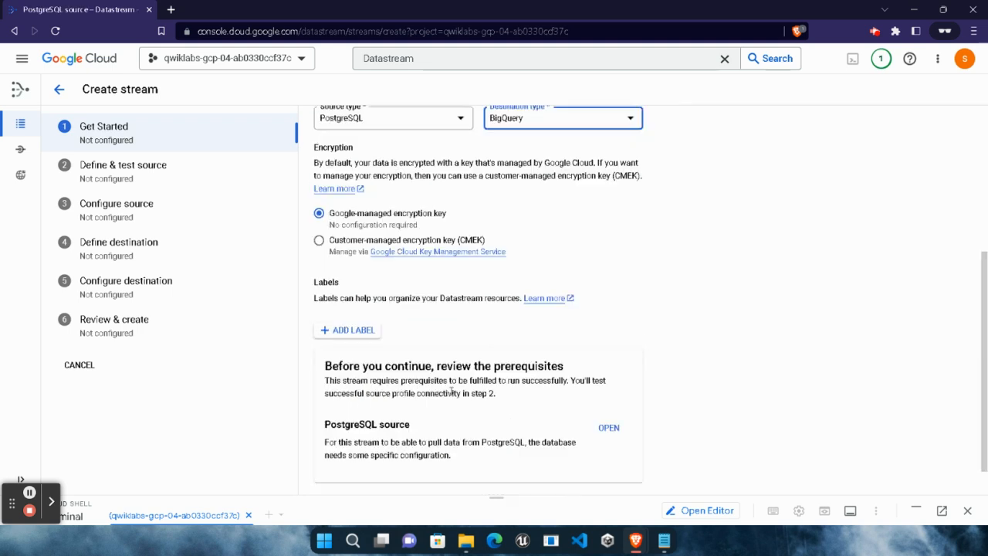
click(341, 470)
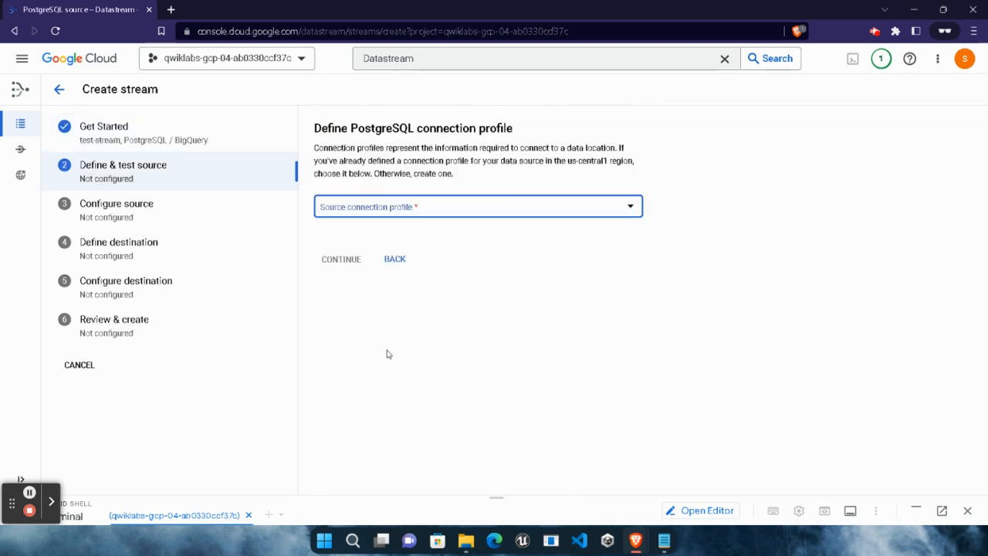
Step: Choose postgres-cp as the stream's source connection profile and continue to the source configuration
click(391, 211)
click(385, 258)
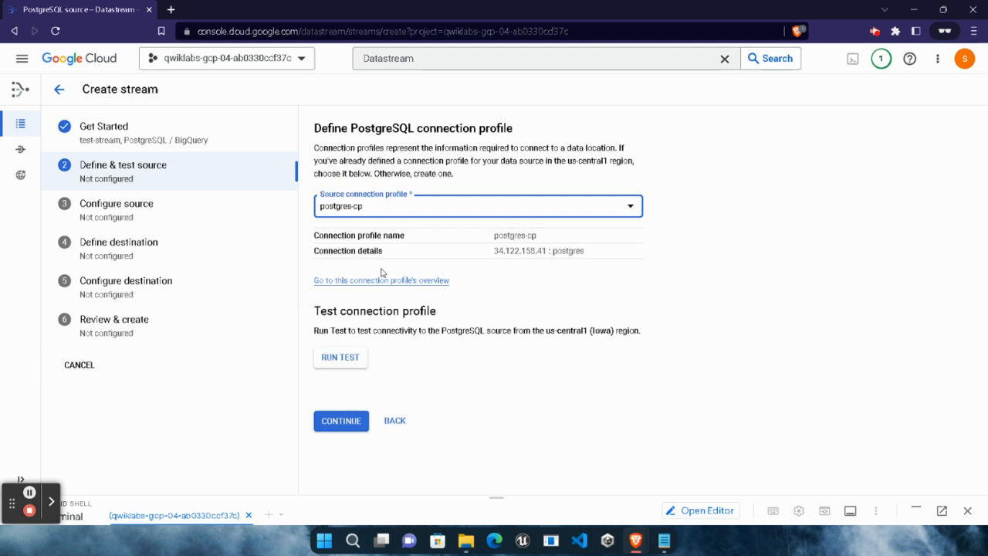
click(355, 421)
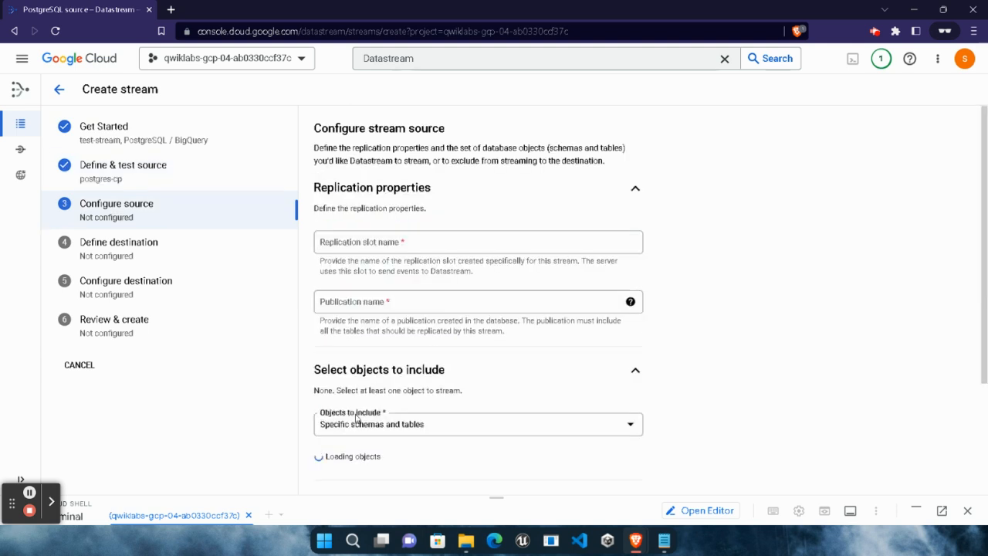
Step: Copy test_replication from the lab's source configuration instructions and enter it as the stream's replication slot name
mouse_move(637, 532)
click(496, 432)
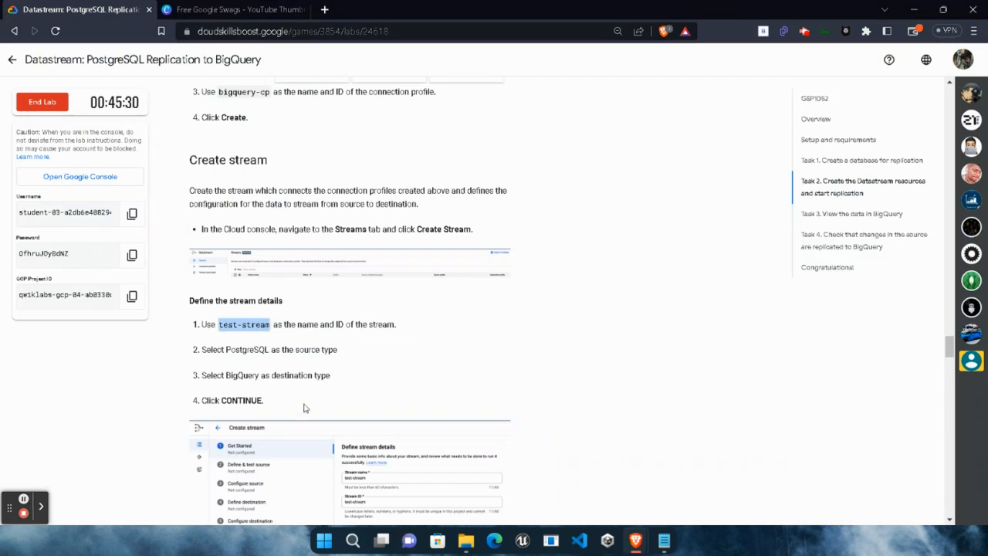
scroll(305, 407, down, 7)
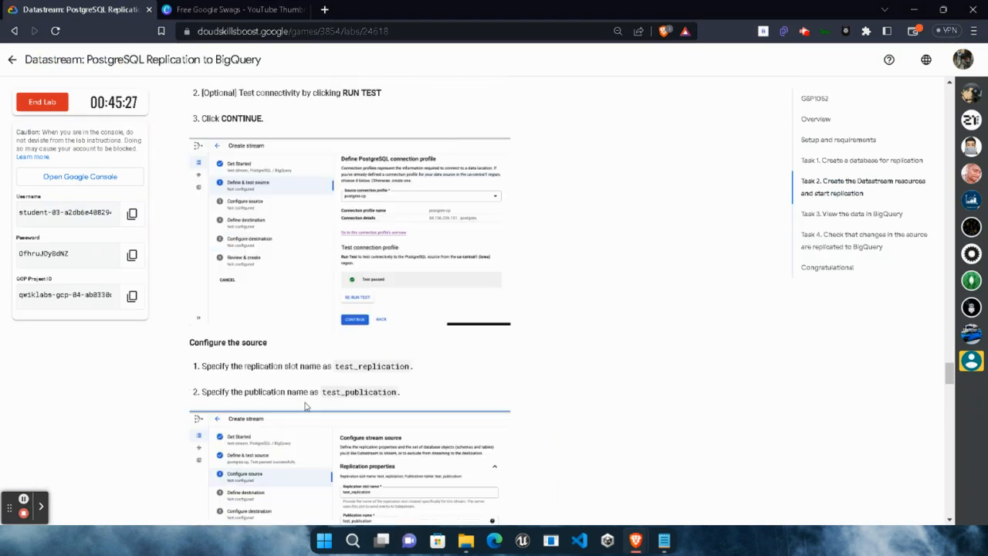
drag(337, 365, 411, 371)
key(ctrl+c)
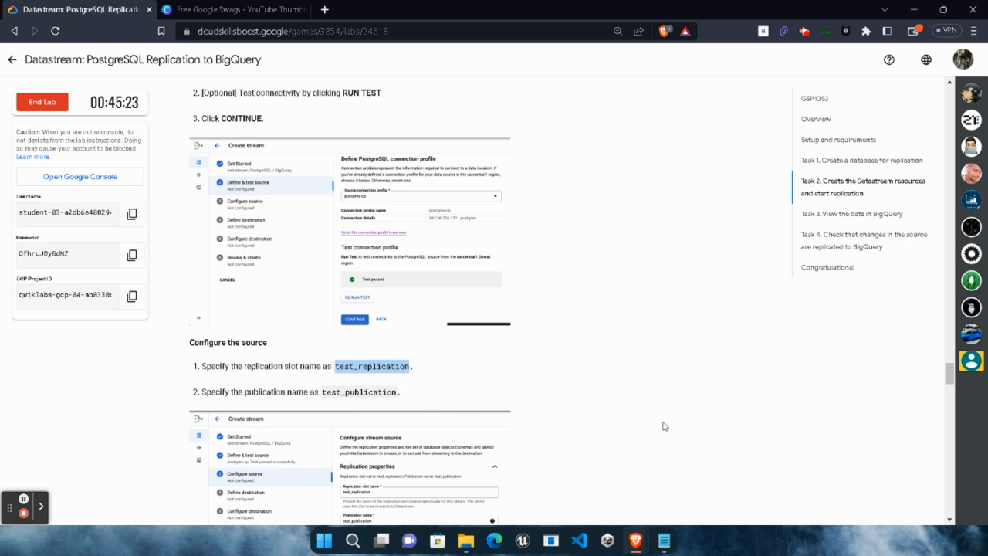
mouse_move(635, 538)
click(771, 483)
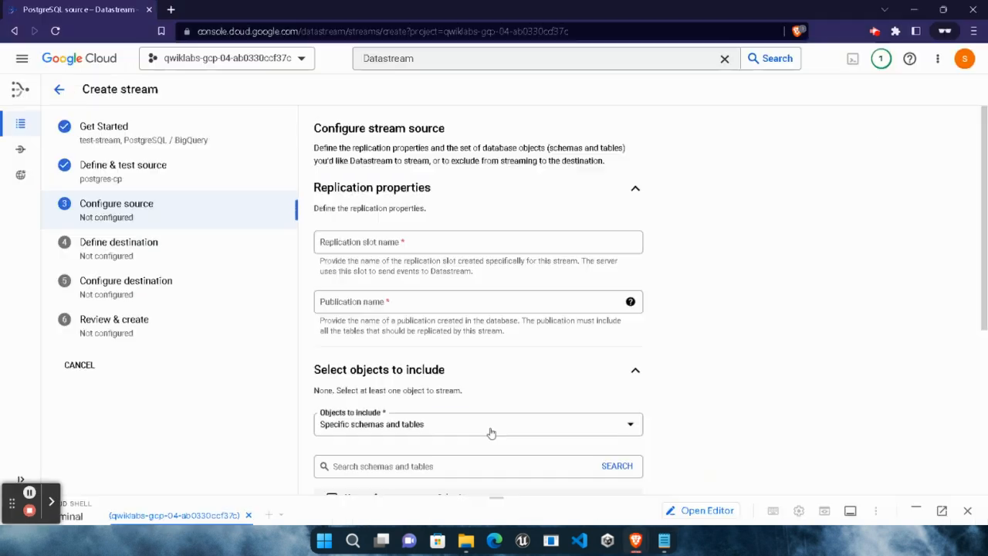
click(412, 244)
key(ctrl+v)
mouse_move(635, 539)
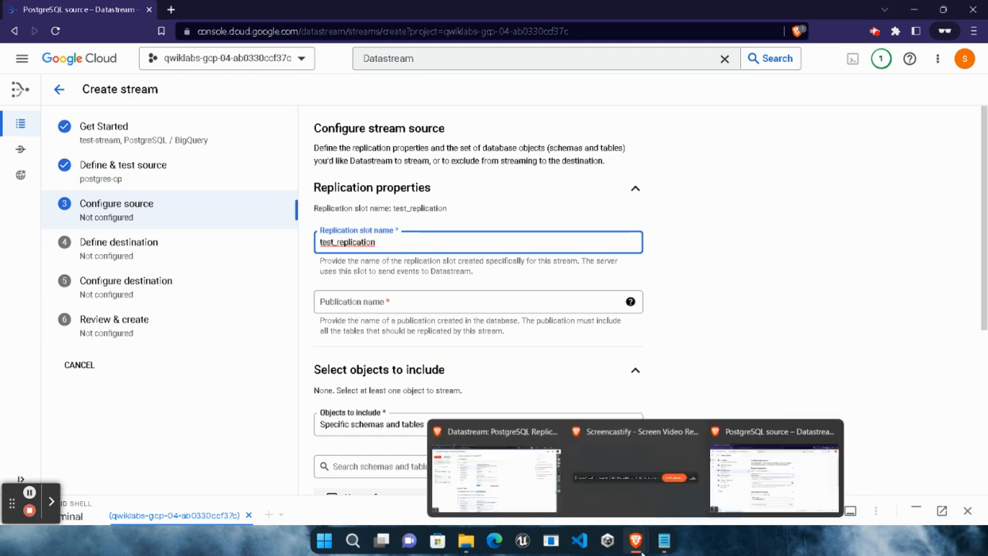
Step: Copy test_publication from the lab's source configuration instructions and enter it as the stream's publication name
click(498, 467)
drag(322, 393, 398, 396)
key(ctrl+c)
mouse_move(635, 540)
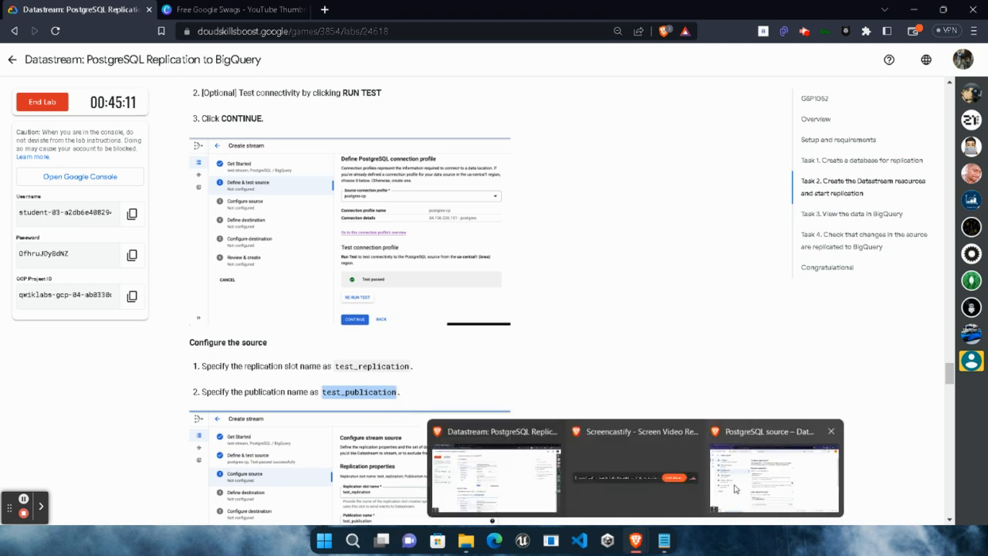
click(772, 479)
click(547, 301)
key(ctrl+v)
Step: Include the test schema with all its tables in the stream and continue to the destination definition
scroll(547, 344, down, 4)
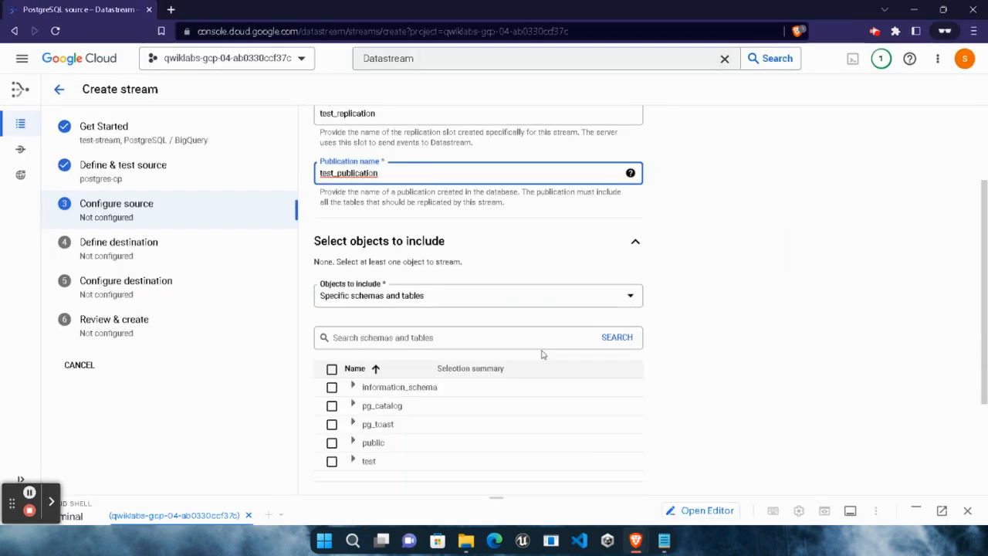
click(332, 306)
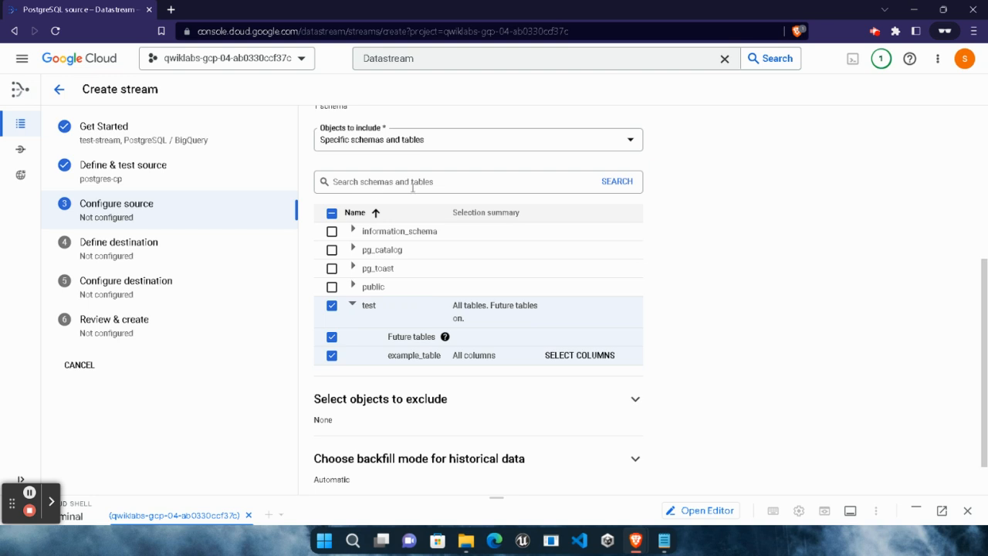
scroll(711, 407, down, 1)
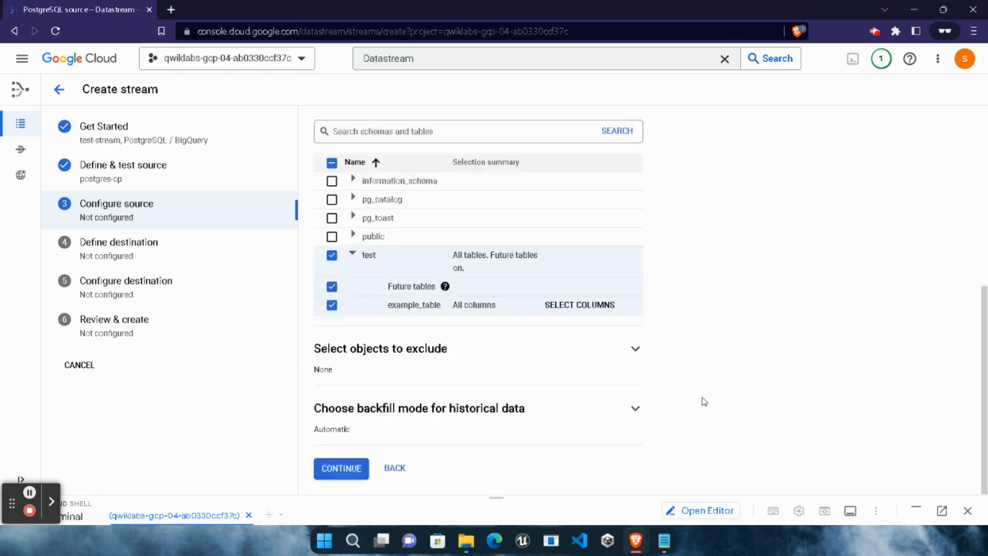
click(343, 468)
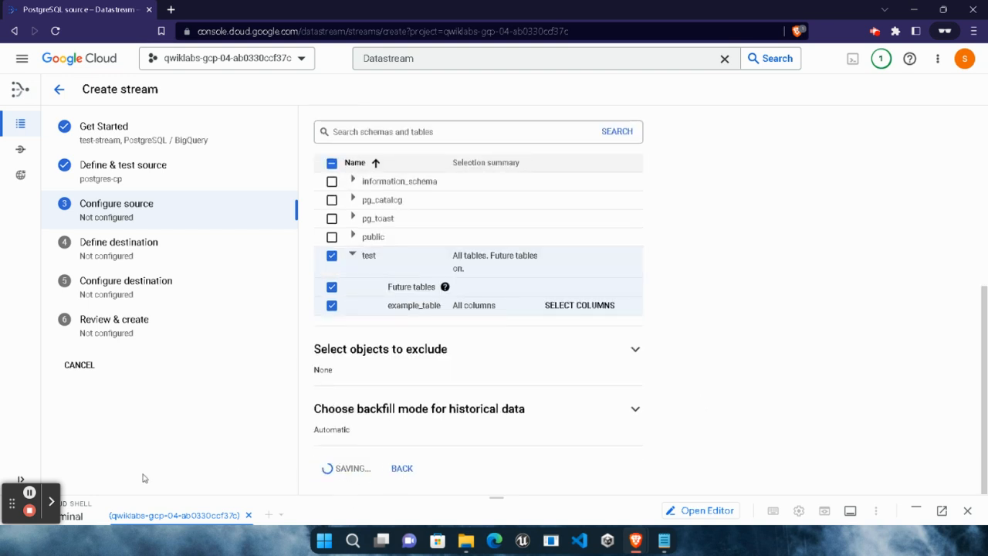
Step: Choose bigquery-cp as the stream's destination connection profile and continue to the destination configuration
click(403, 207)
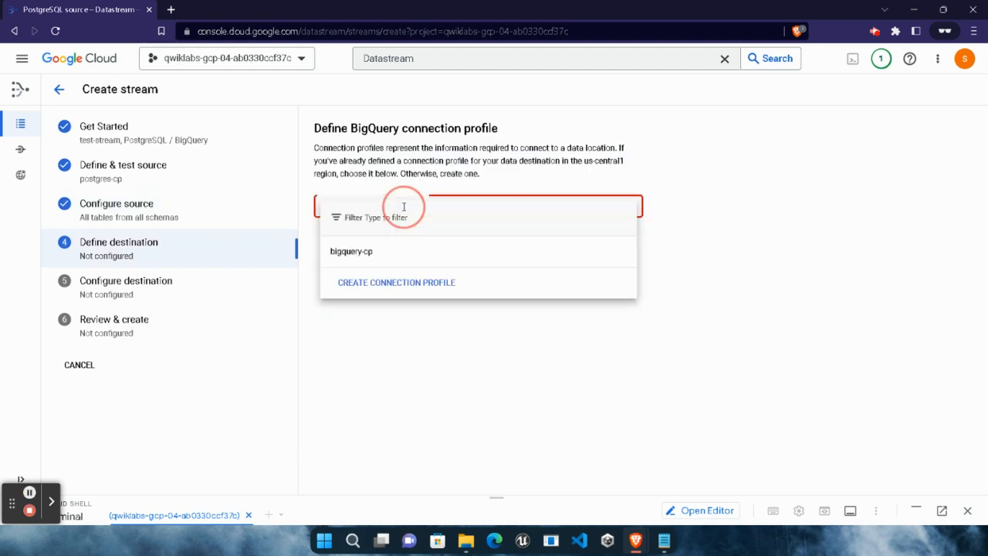
click(404, 253)
click(342, 301)
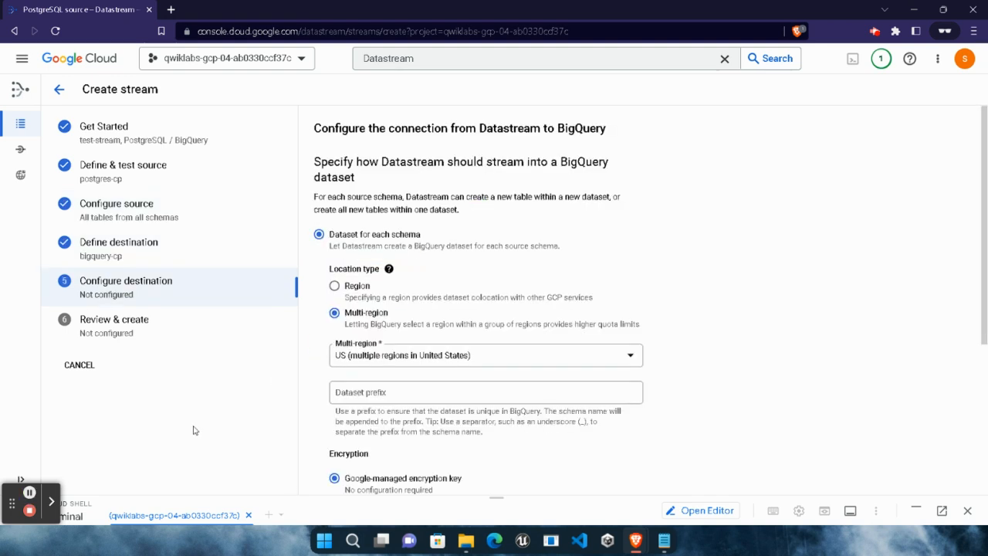
Step: Set the destination datasets' location type to Region and choose us-central1 (Iowa)
click(349, 288)
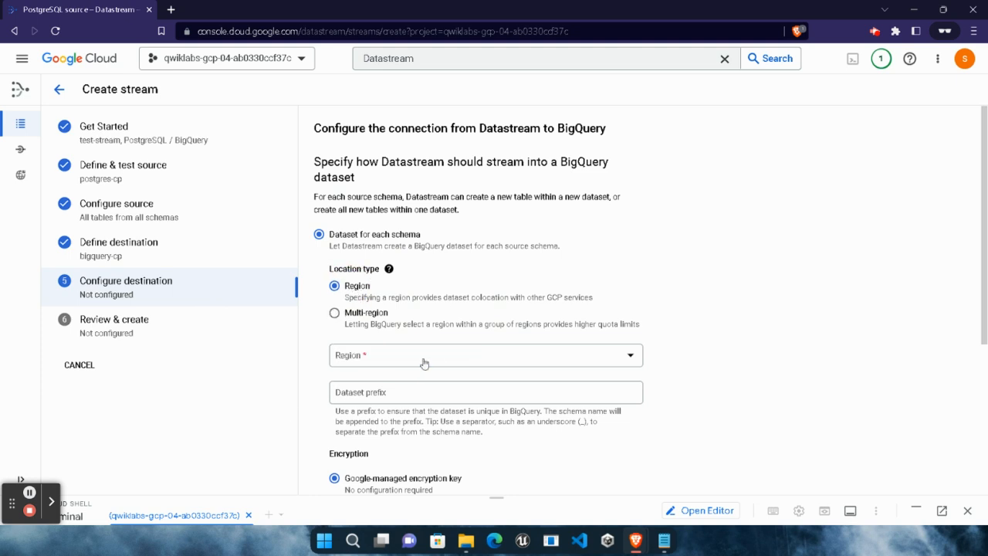
click(424, 360)
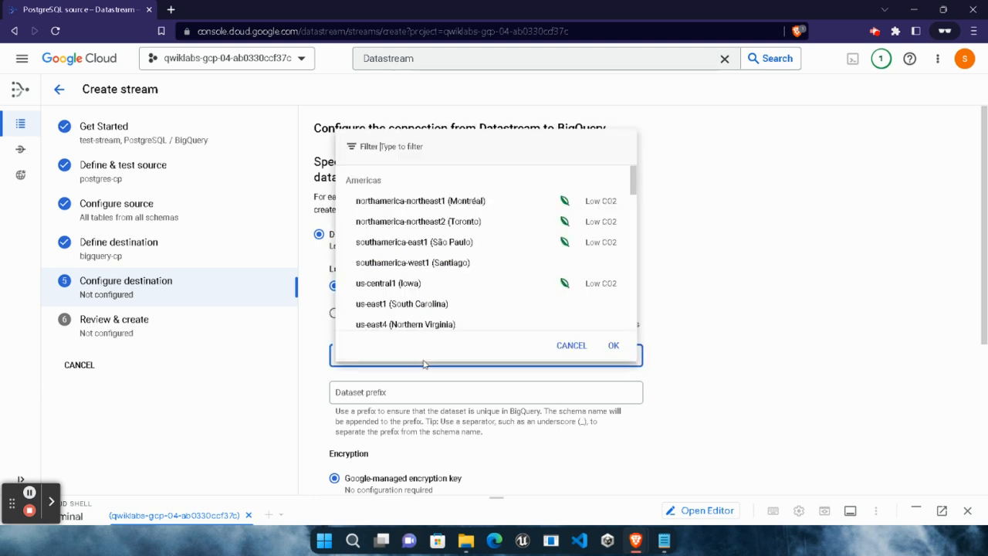
click(417, 292)
Step: Set the stream's staleness limit to 0 seconds and continue to the review of the stream details
scroll(405, 397, down, 3)
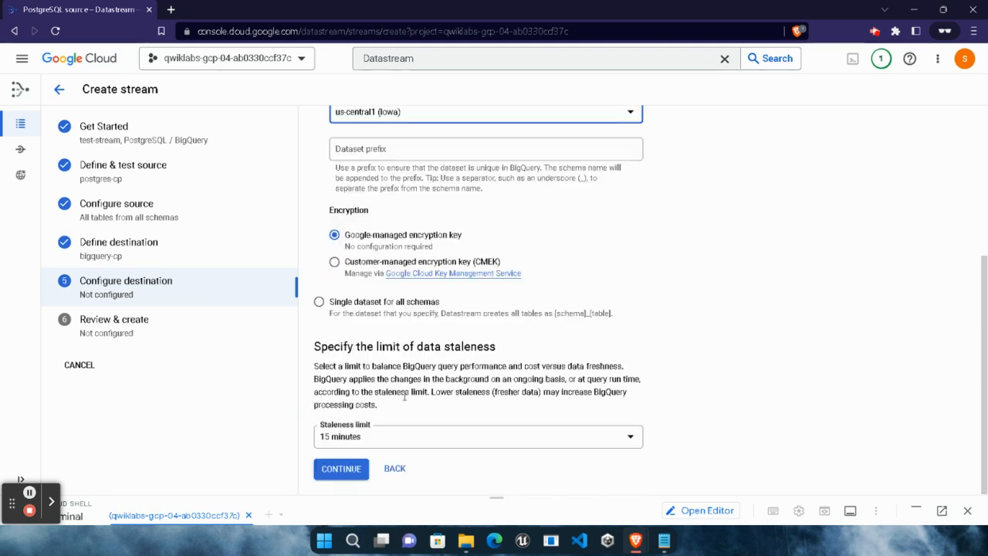
click(366, 435)
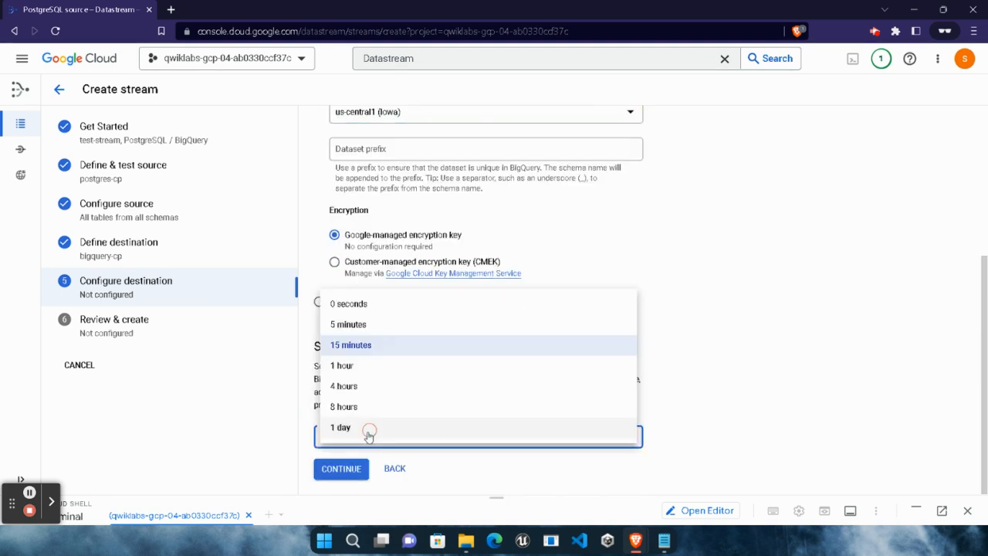
click(399, 304)
scroll(399, 310, up, 2)
scroll(386, 375, up, 1)
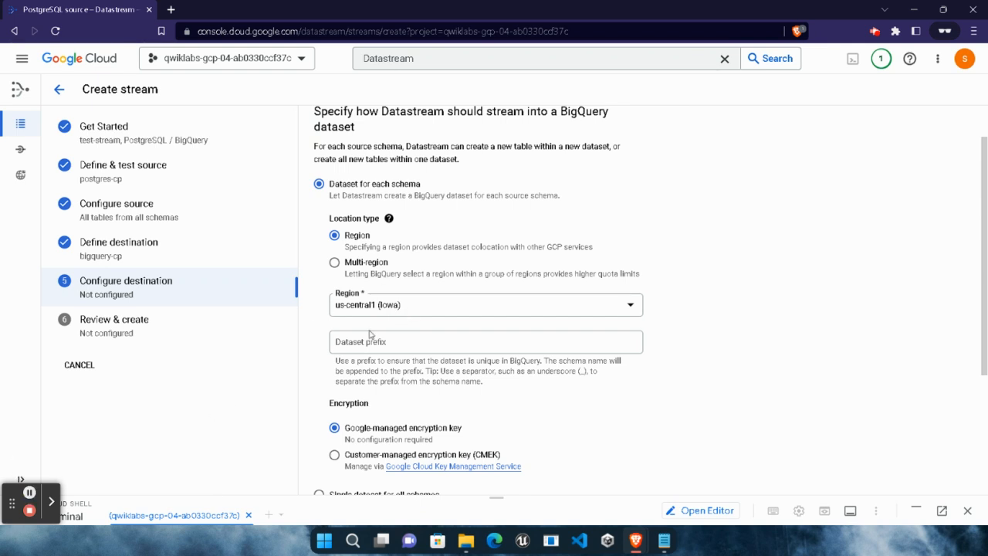
scroll(451, 410, down, 3)
click(342, 468)
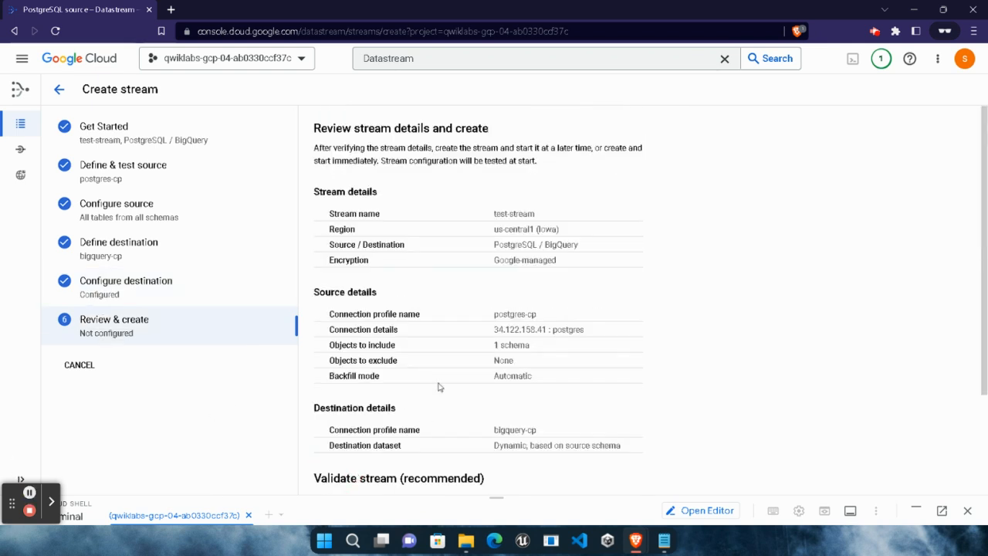
Step: Create test-stream from the reviewed details and start it immediately
scroll(437, 386, down, 1)
click(409, 452)
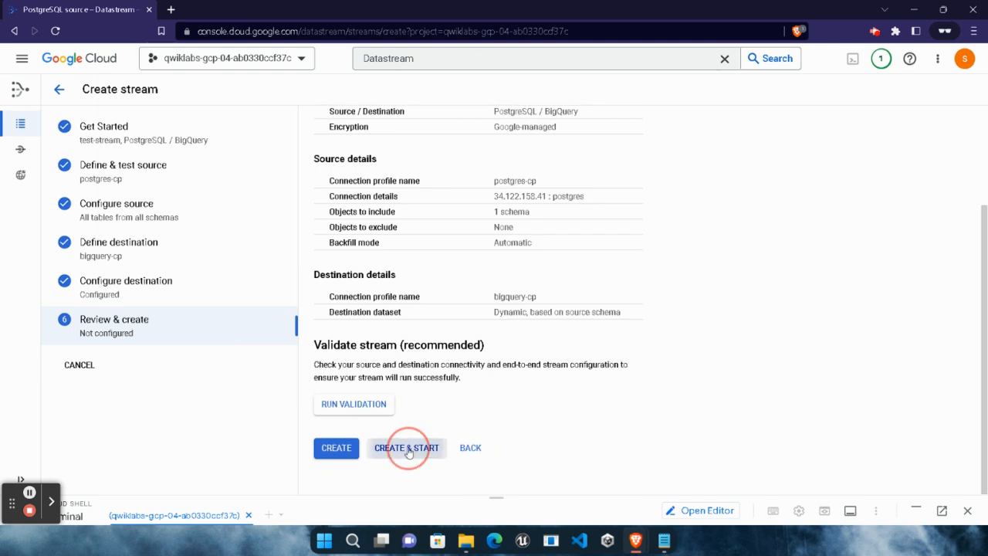
click(604, 345)
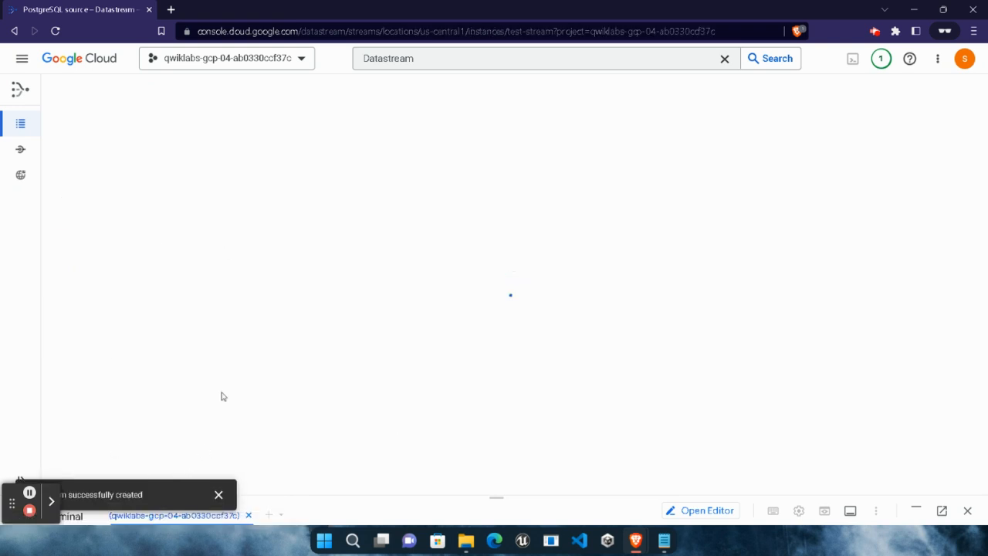
click(30, 492)
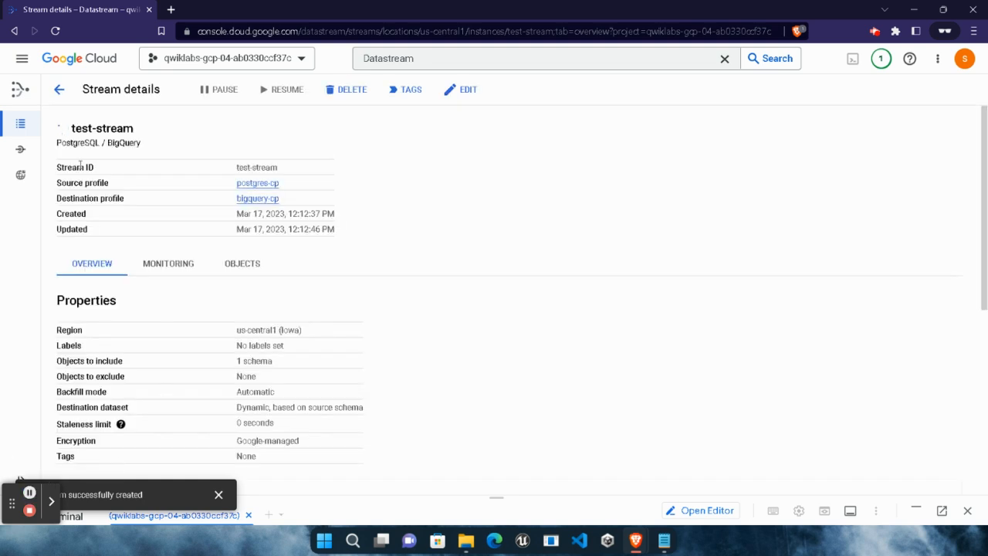
drag(55, 127, 147, 135)
click(552, 317)
click(219, 494)
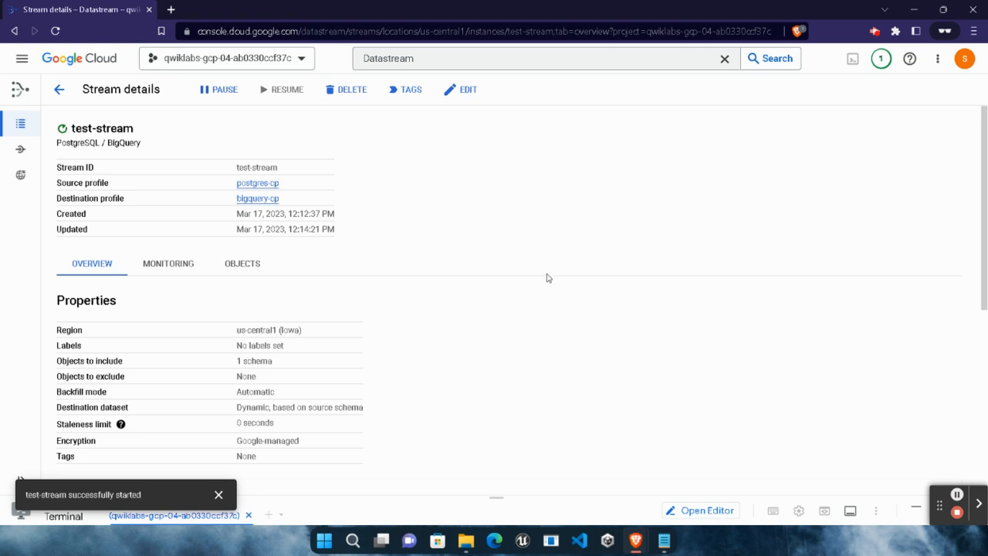
Step: Check the lab progress for the objective of creating the Datastream resources and viewing the data in BigQuery
mouse_move(635, 541)
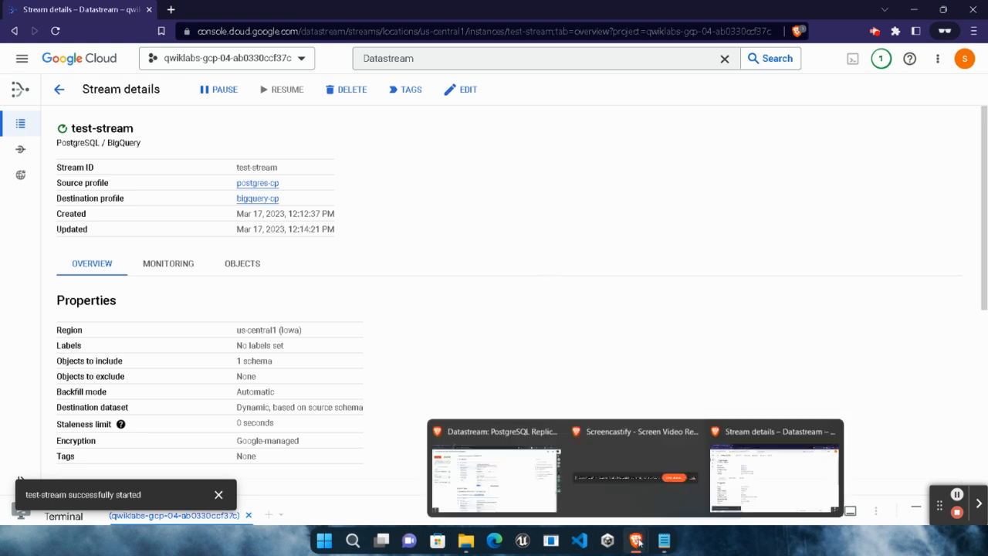
click(494, 474)
scroll(440, 336, down, 10)
scroll(439, 340, down, 15)
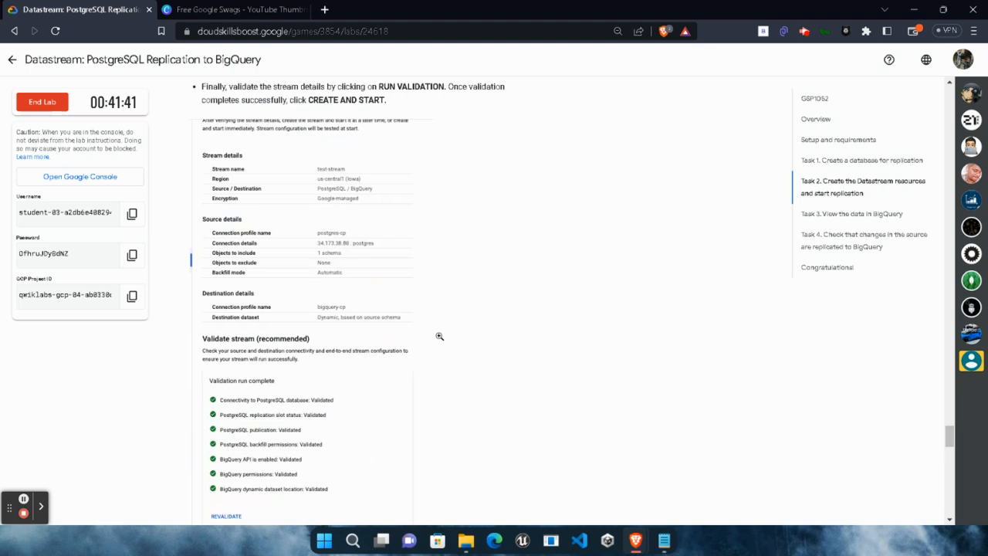
click(308, 366)
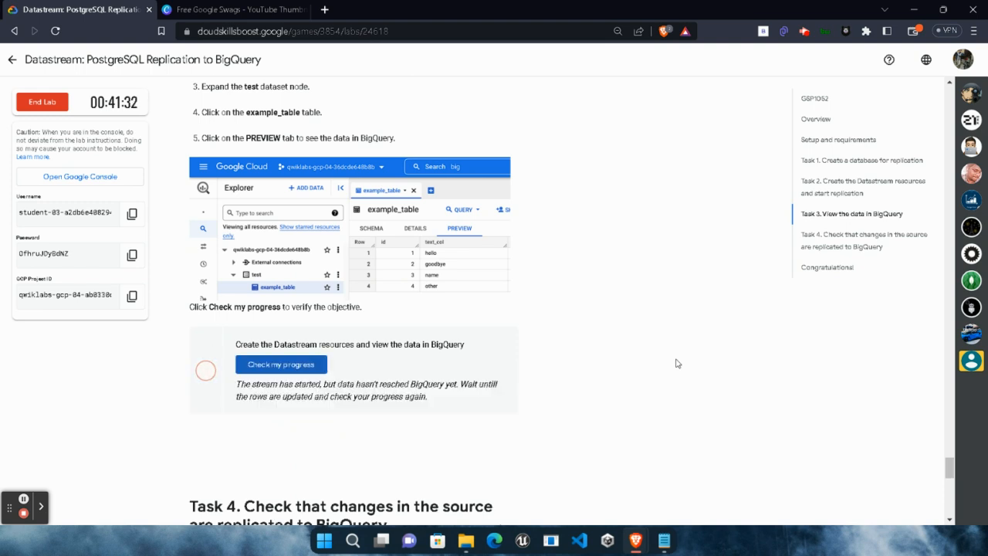
click(305, 366)
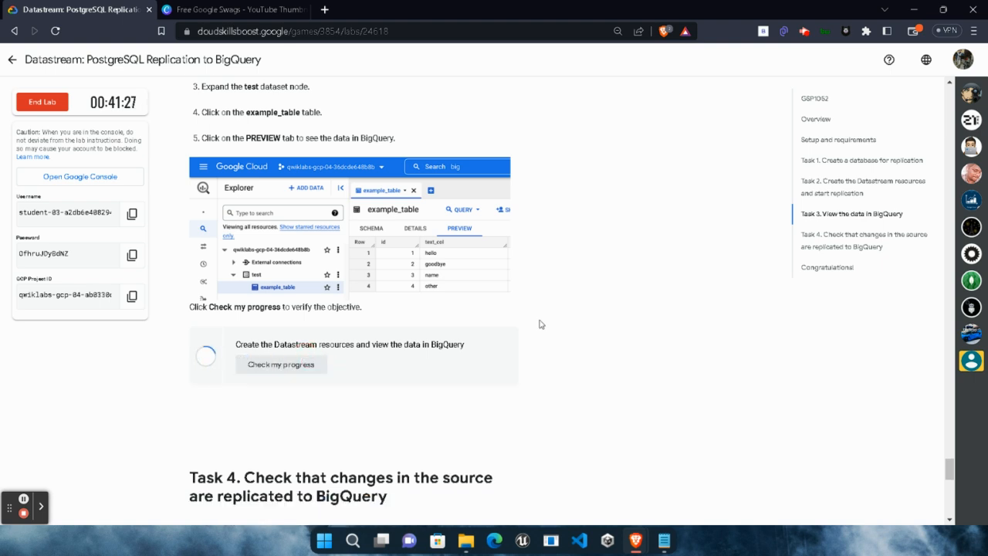
scroll(311, 359, down, 1)
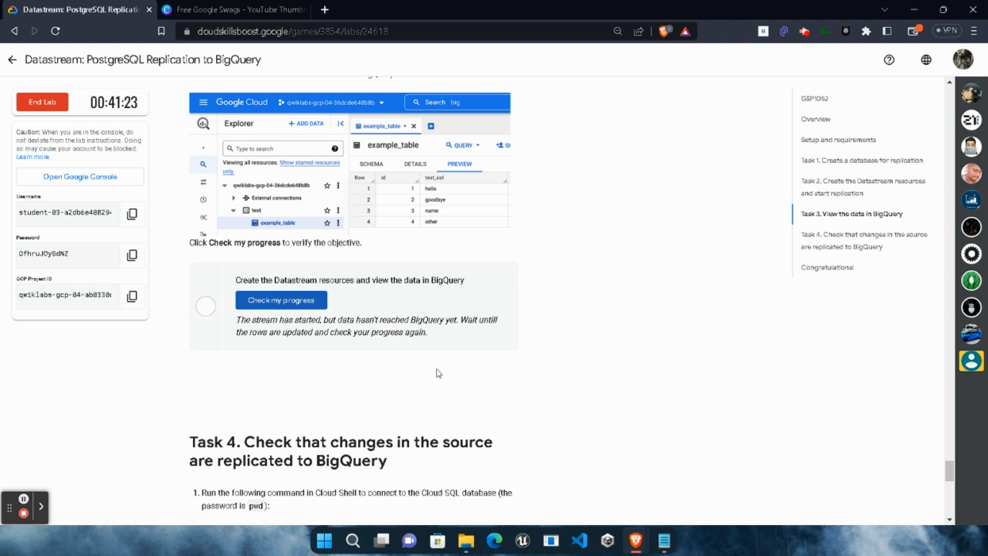
Step: Copy Task 4's Cloud SQL connection command for postgres-db and enlarge the Cloud Shell terminal at its postgres prompt
scroll(436, 373, down, 5)
click(501, 220)
mouse_move(638, 544)
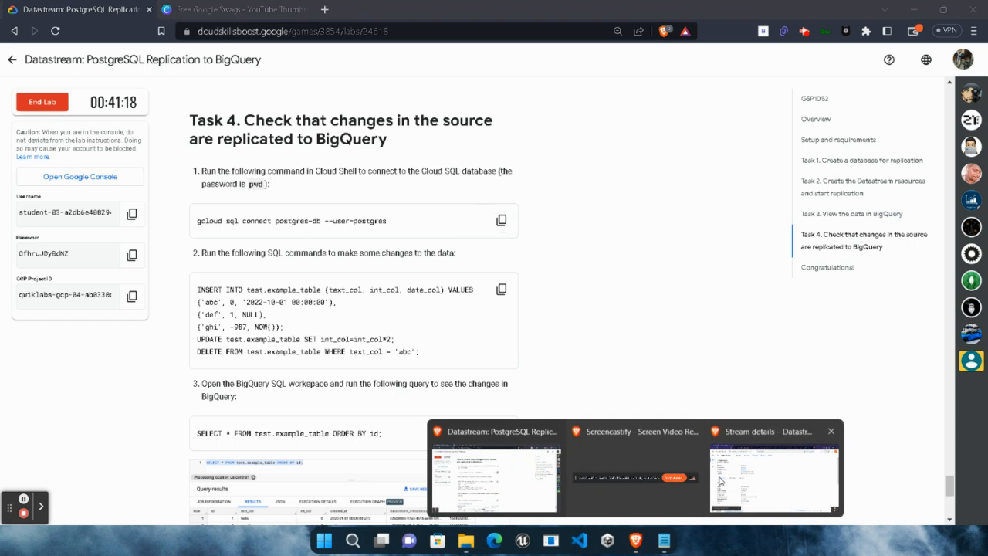
click(772, 479)
click(219, 494)
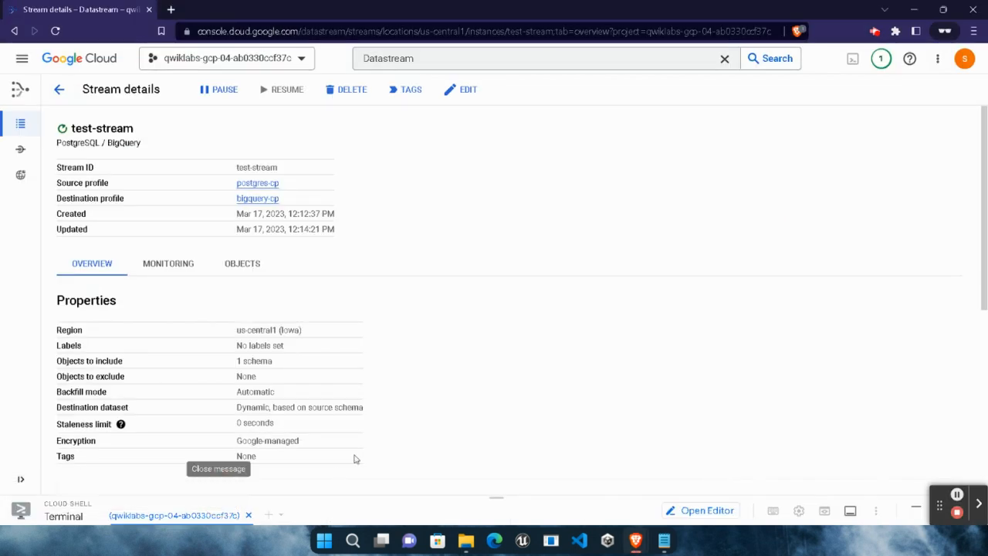
drag(496, 498, 507, 226)
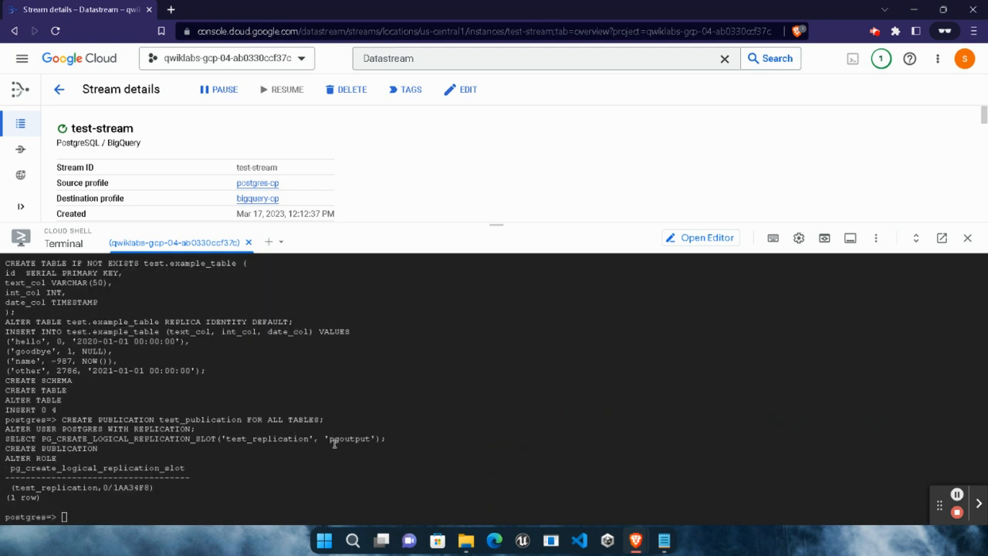
click(193, 518)
click(92, 519)
mouse_move(630, 525)
click(494, 471)
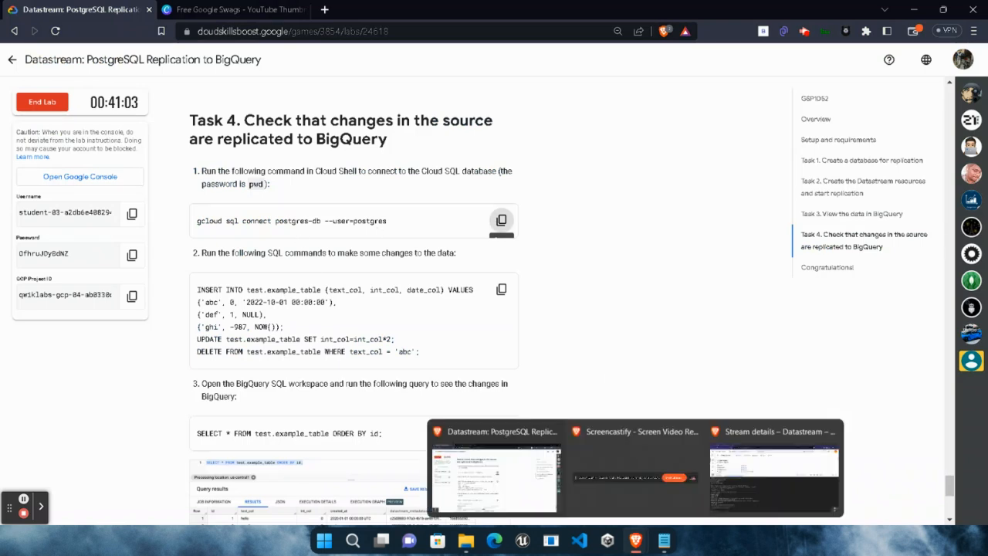
click(718, 483)
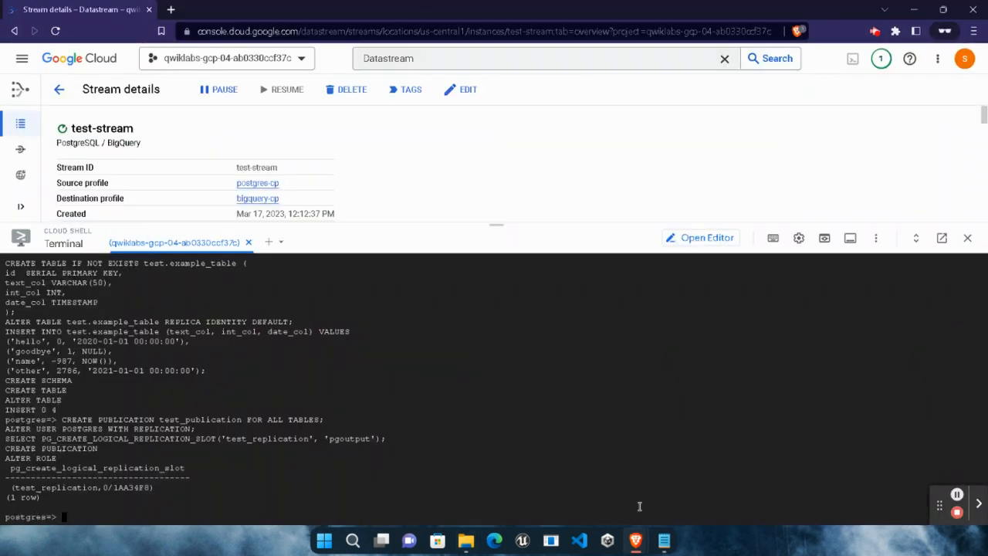
Step: Run Task 4's INSERT, UPDATE and DELETE commands on test.example_table in the Cloud Shell postgres session, then shrink the terminal
mouse_move(630, 540)
click(535, 482)
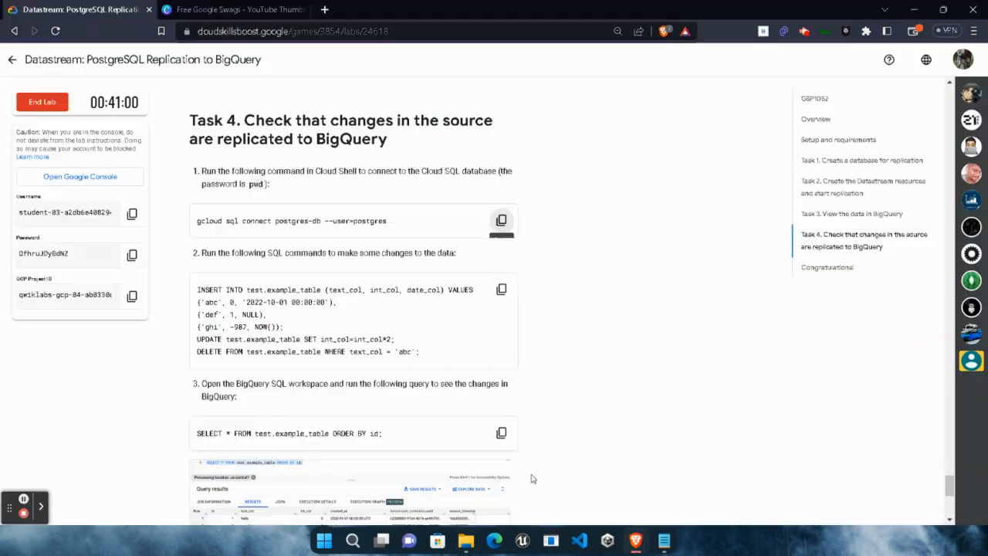
click(501, 290)
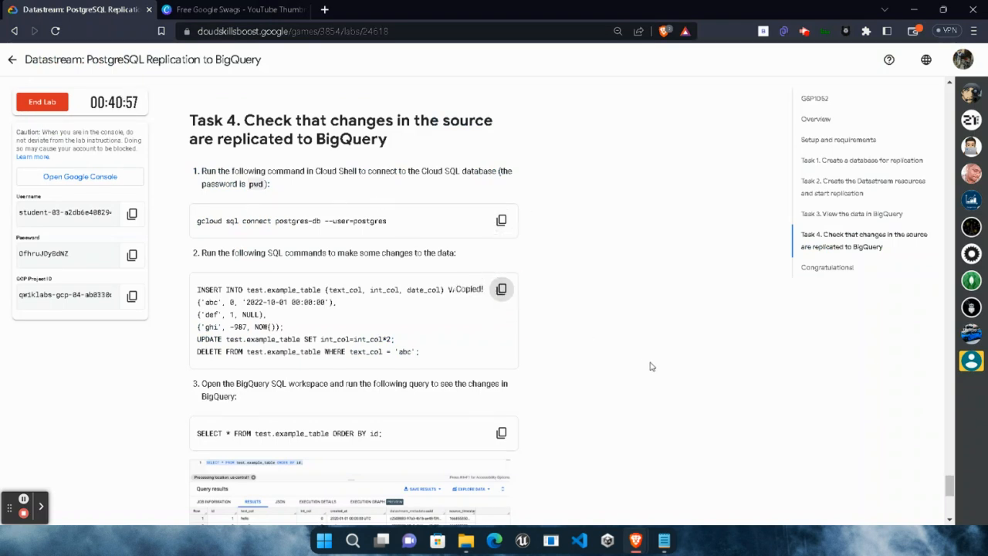
mouse_move(635, 540)
click(741, 486)
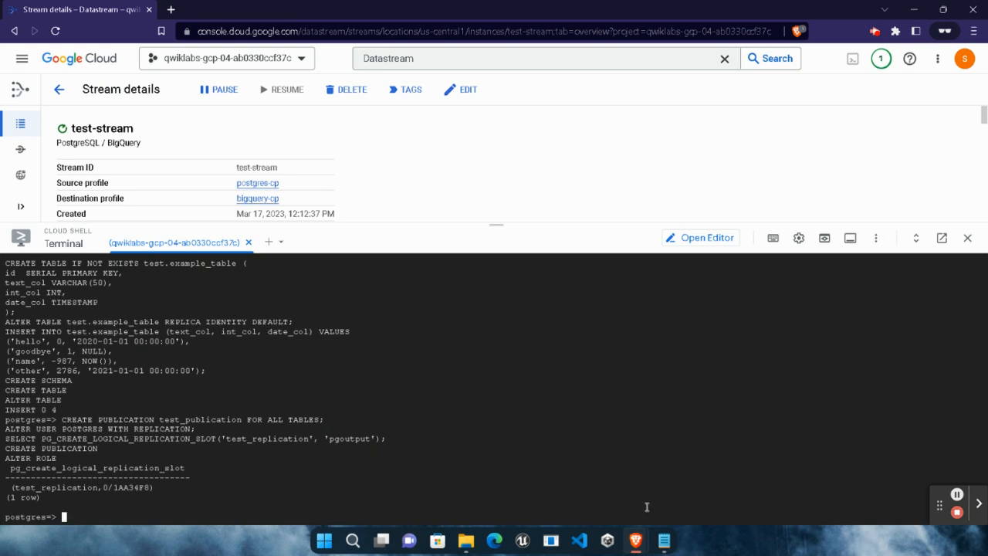
mouse_move(635, 540)
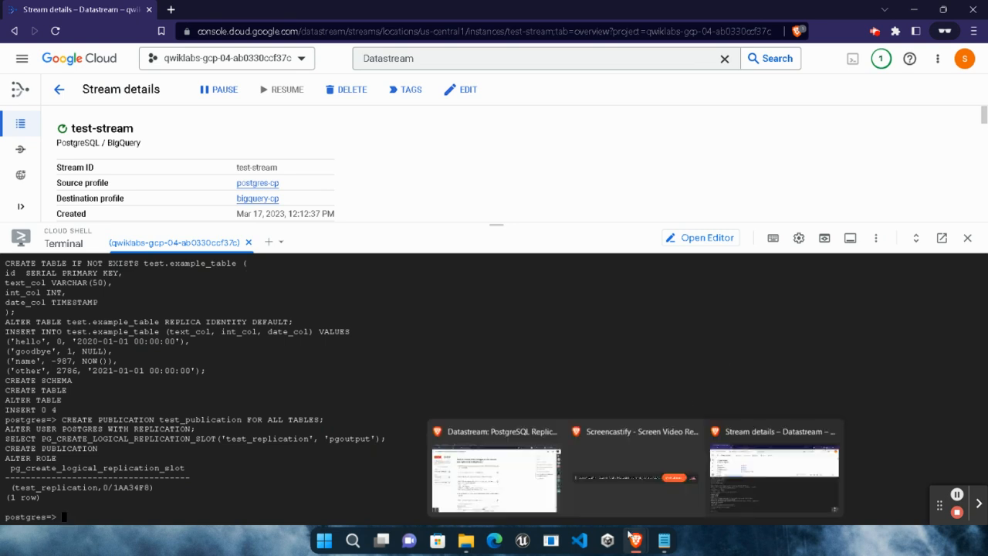
click(494, 471)
click(501, 289)
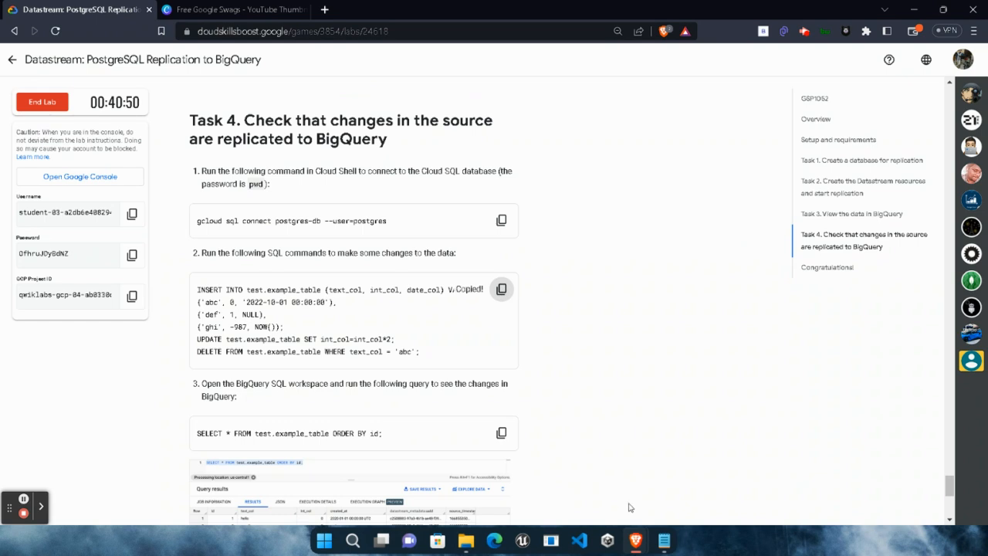
mouse_move(636, 540)
click(646, 494)
key(ctrl+v)
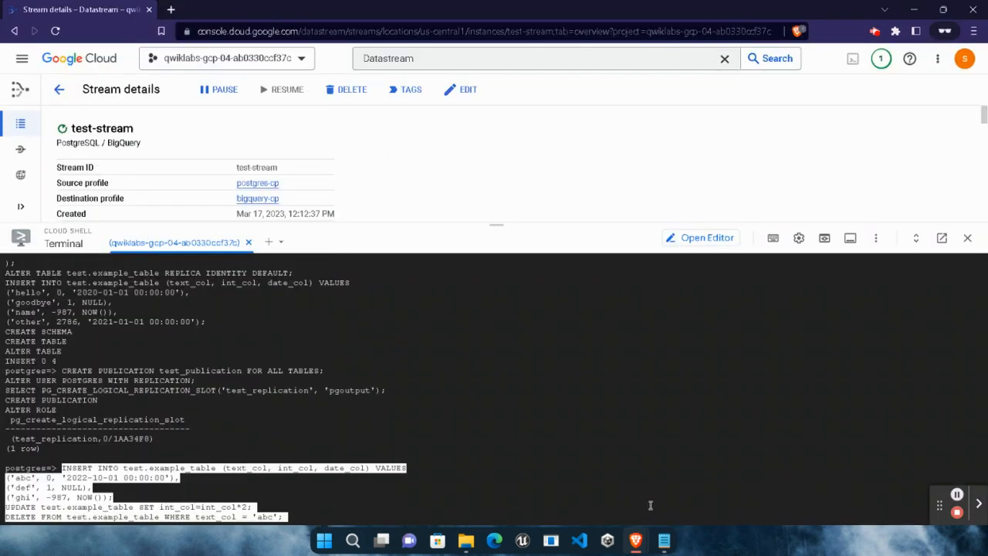
key(Return)
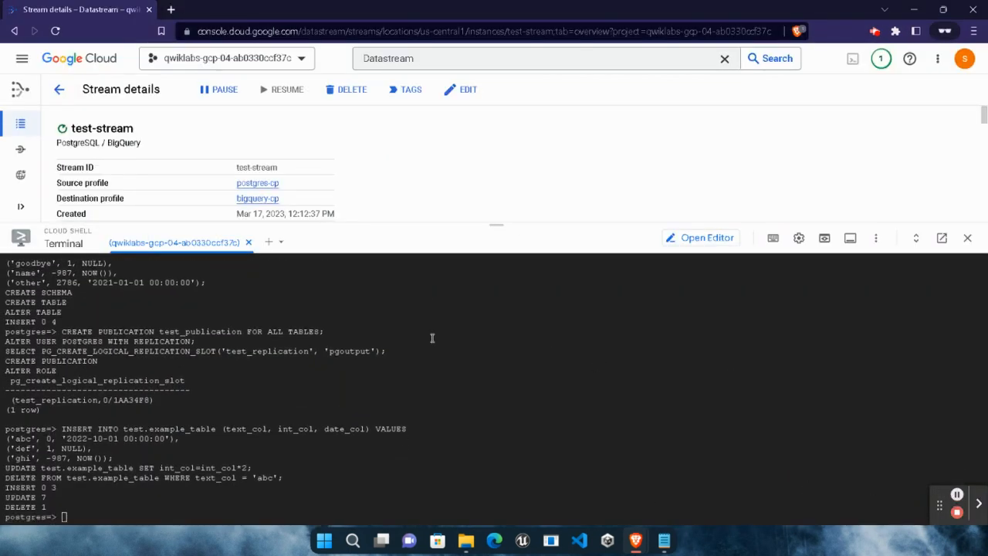
drag(503, 227, 516, 502)
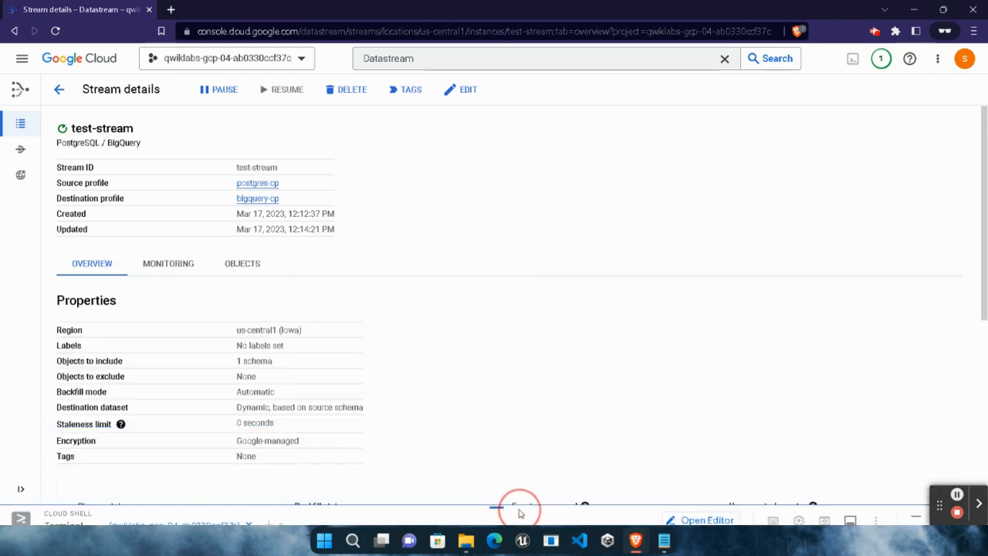
Step: Search the Google Cloud console for "big" and open BigQuery from the results
click(456, 61)
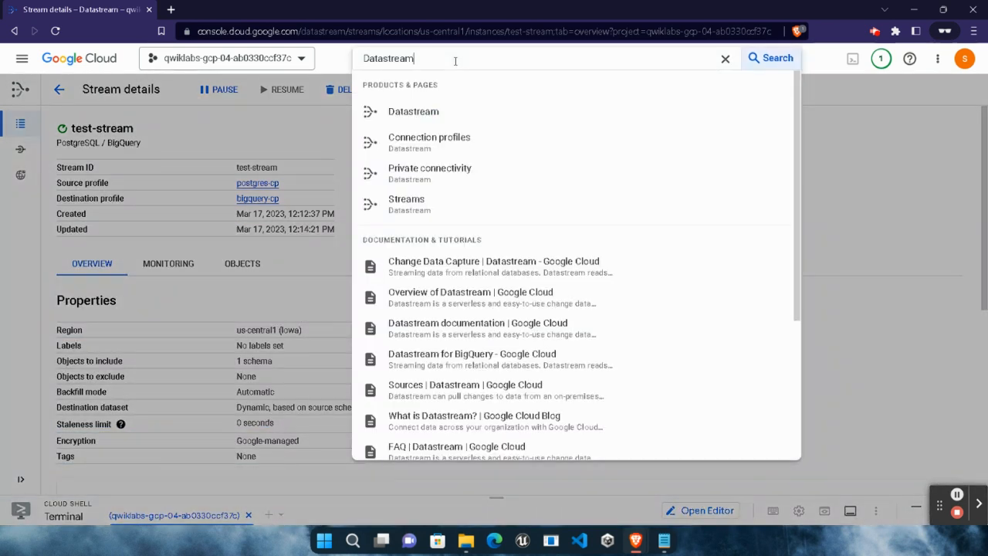
key(BackSpace)
key(BackSpace)
key(BackSpace)
key(BackSpace)
key(BackSpace)
key(BackSpace)
key(BackSpace)
key(BackSpace)
key(BackSpace)
key(BackSpace)
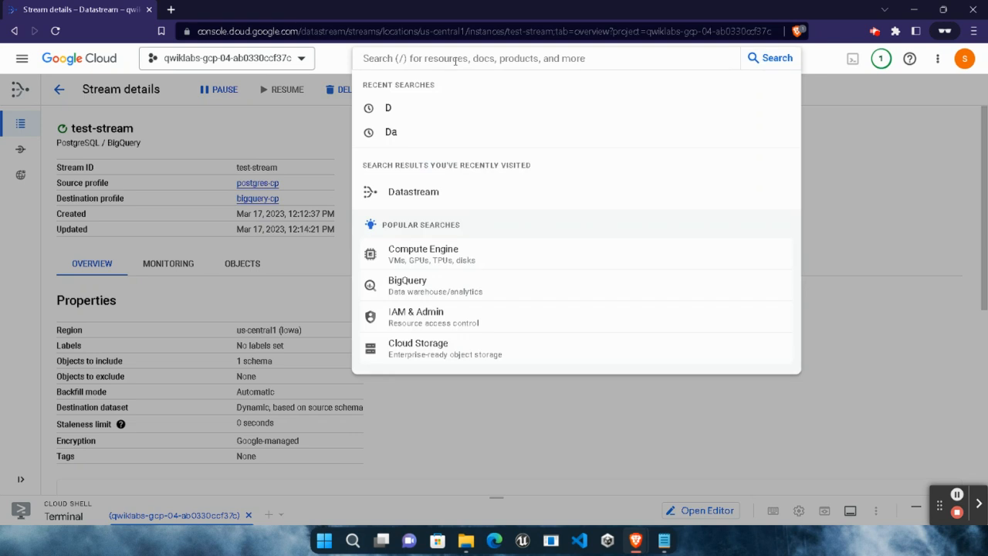
text(bigtable)
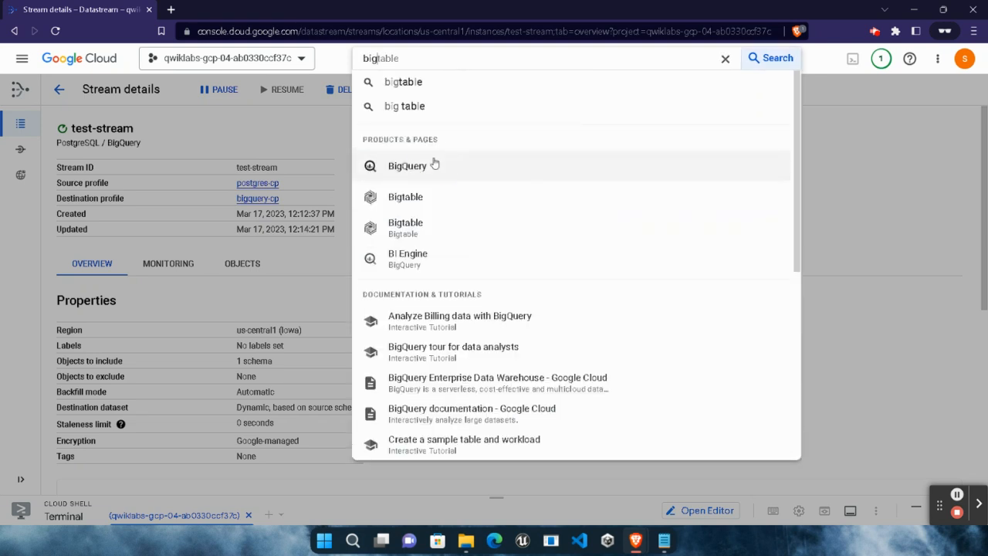
click(434, 163)
Step: Copy Task 4's SELECT query on test.example_table from the lab instructions
mouse_move(635, 540)
click(500, 461)
scroll(500, 461, down, 3)
click(501, 239)
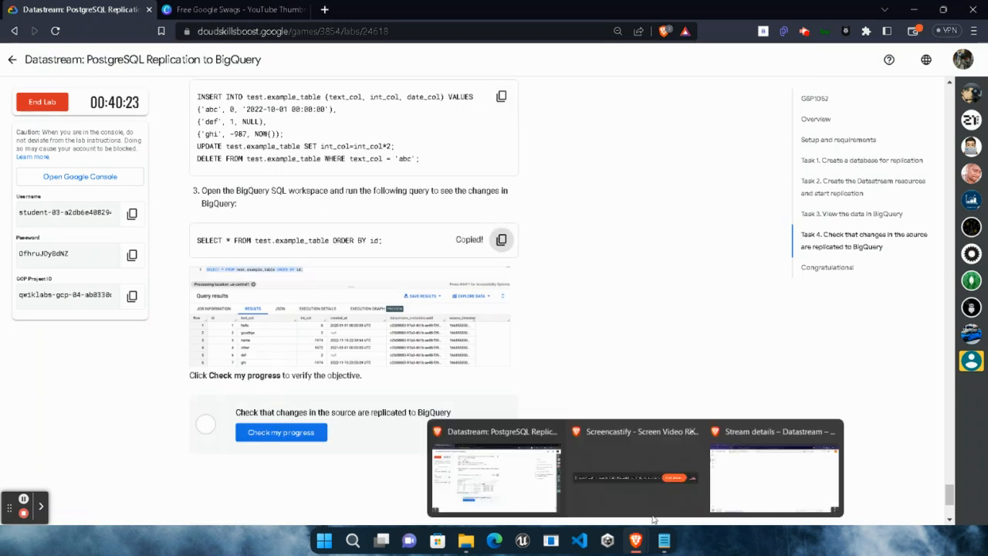
Step: Return to the BigQuery window, dismiss the welcome dialog and expand the lab project in the Explorer
click(772, 471)
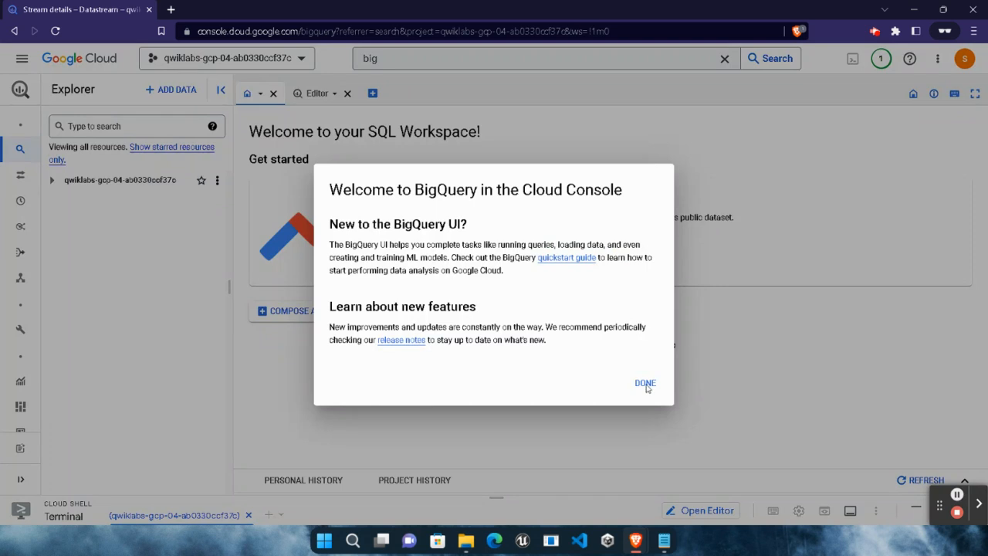
click(643, 382)
click(52, 180)
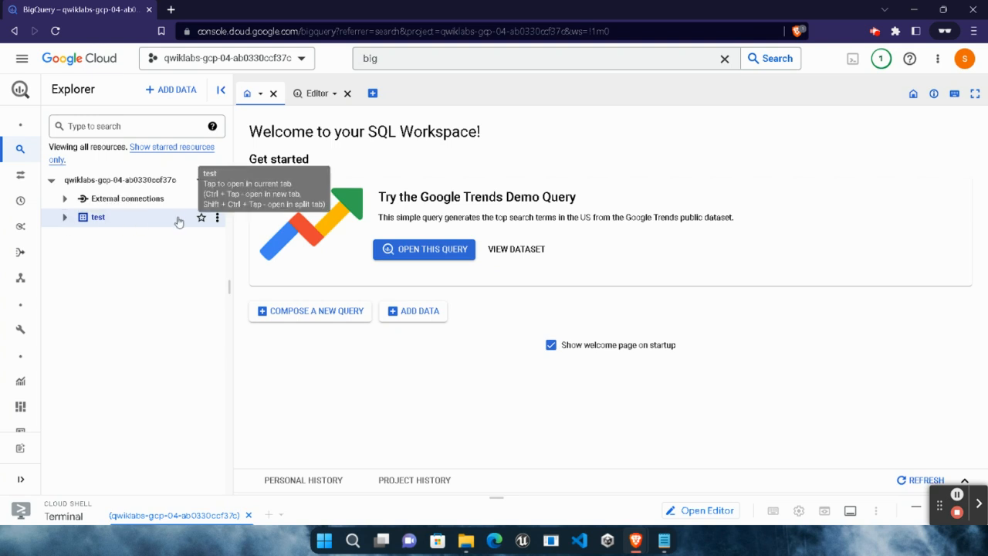
Step: Run the query SELECT * FROM test.example_table ORDER BY id; in the query editor
click(315, 100)
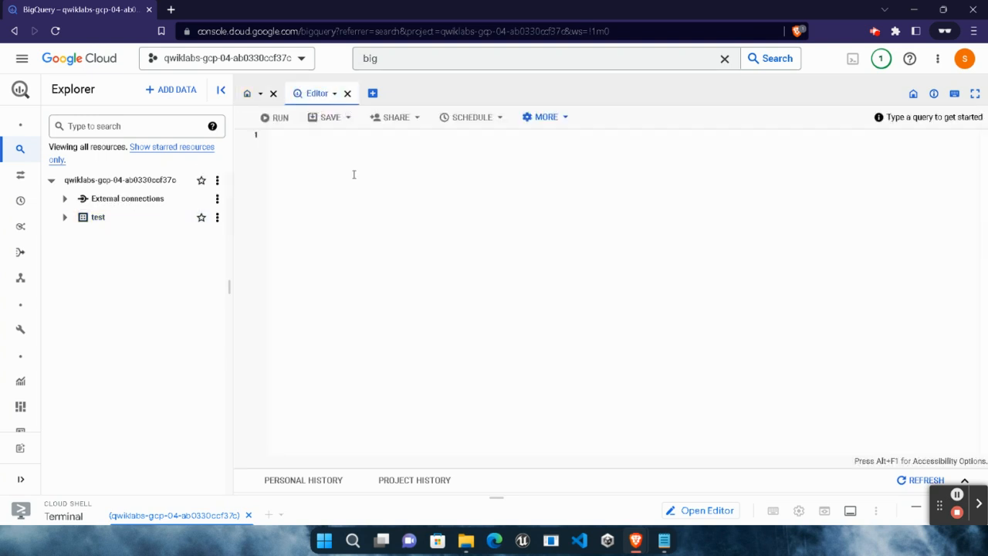
key(ctrl+v)
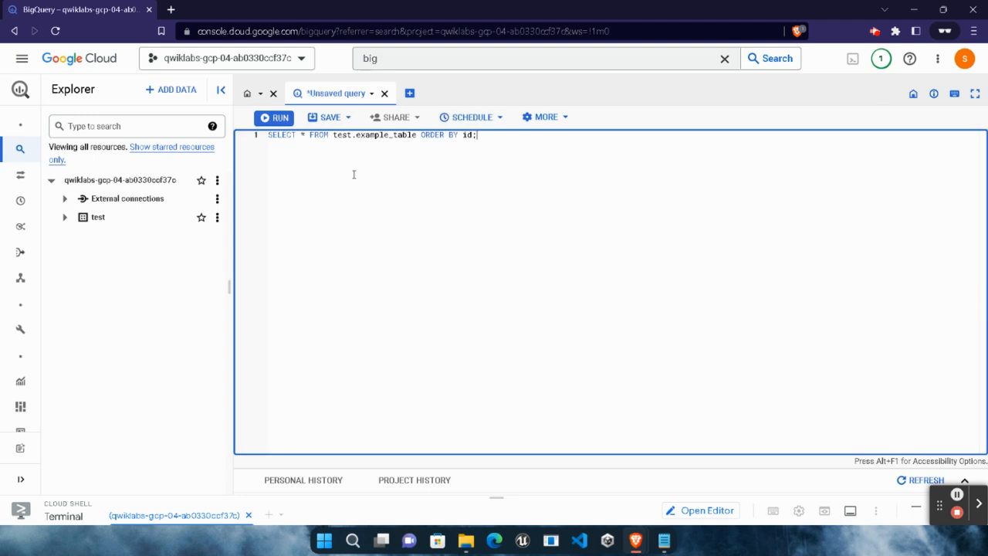
click(280, 119)
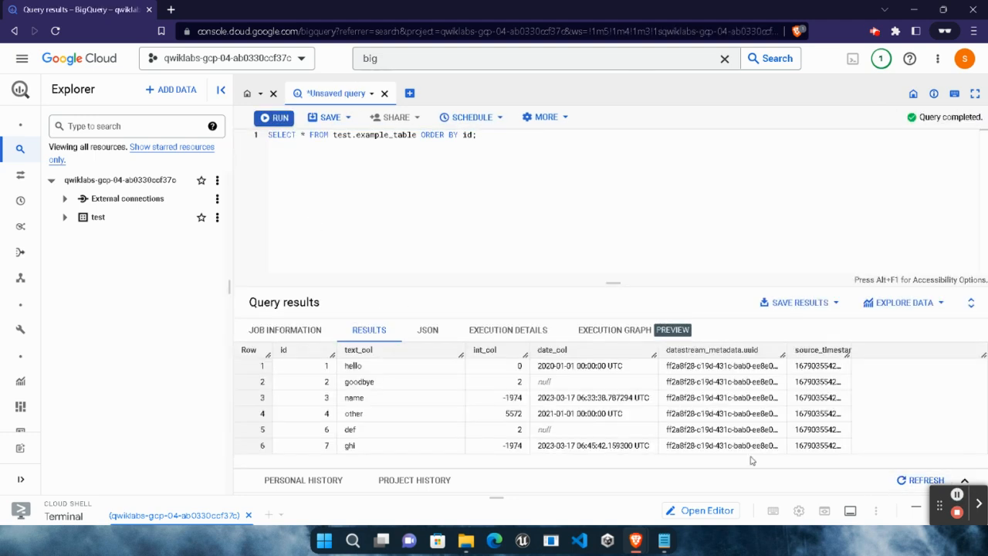
Step: In the lab page, check the progress of Task 4's objective that source changes are replicated to BigQuery
mouse_move(636, 537)
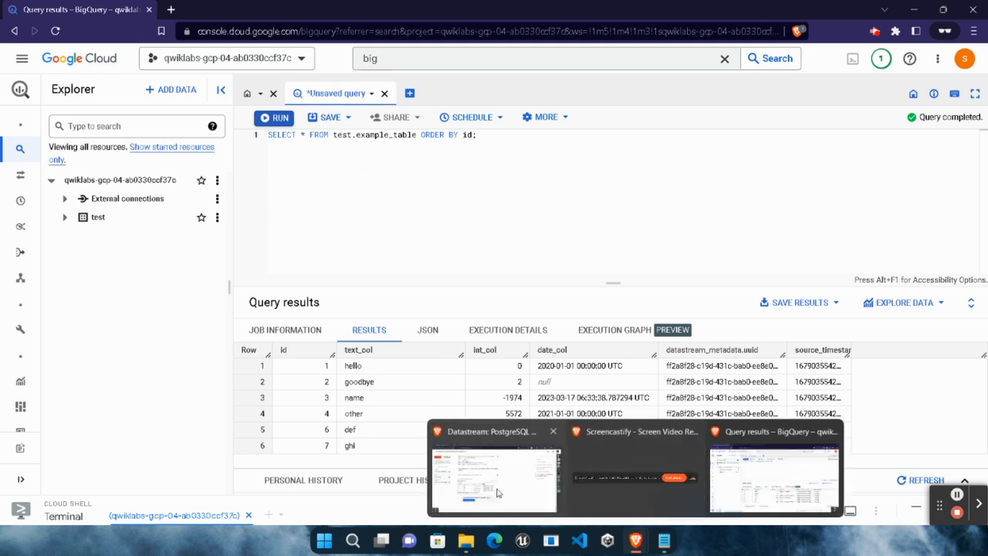
click(490, 413)
scroll(384, 346, down, 3)
click(292, 312)
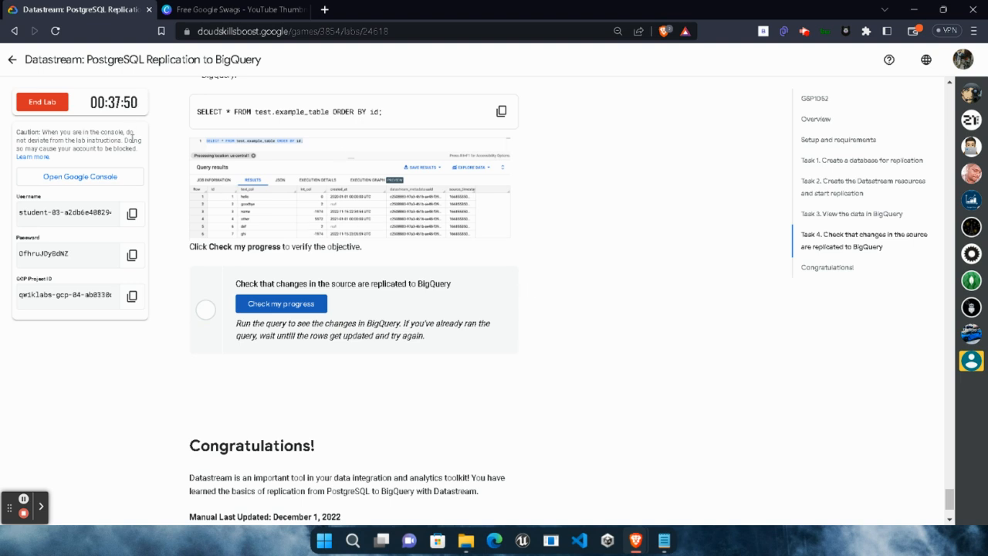
drag(106, 102, 150, 106)
click(174, 135)
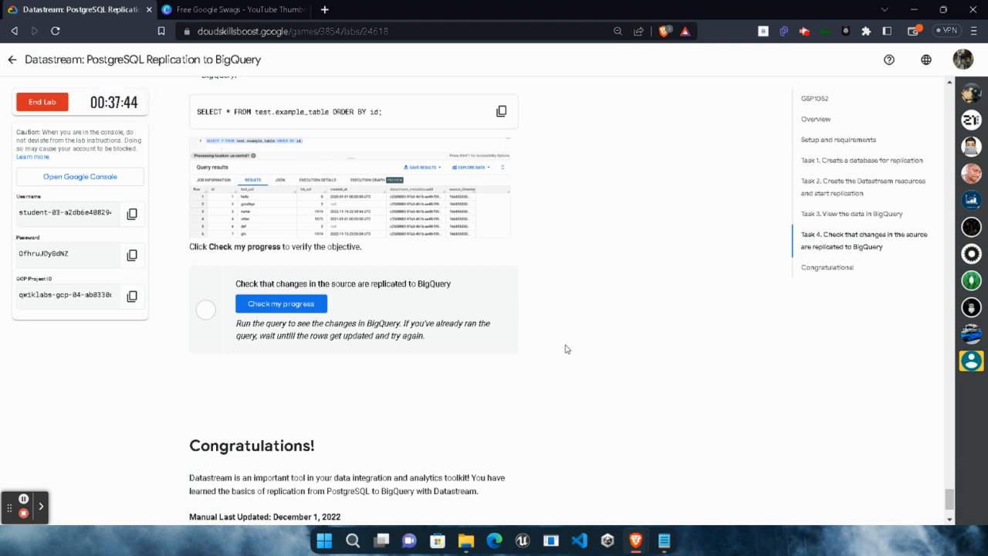
Step: Recheck the progress of Task 3's objective of creating the Datastream resources and viewing the data in BigQuery
scroll(566, 349, up, 10)
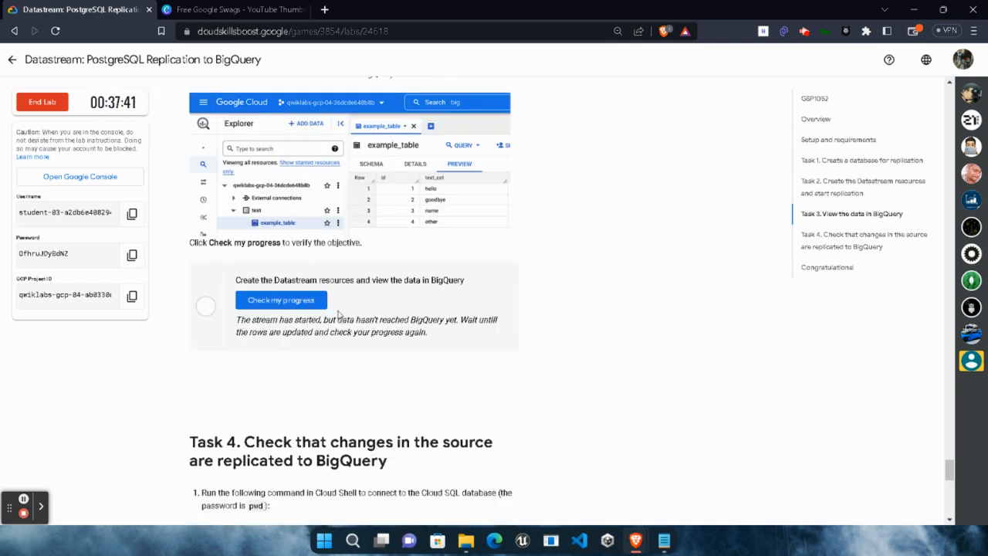
scroll(458, 316, down, 1)
click(288, 242)
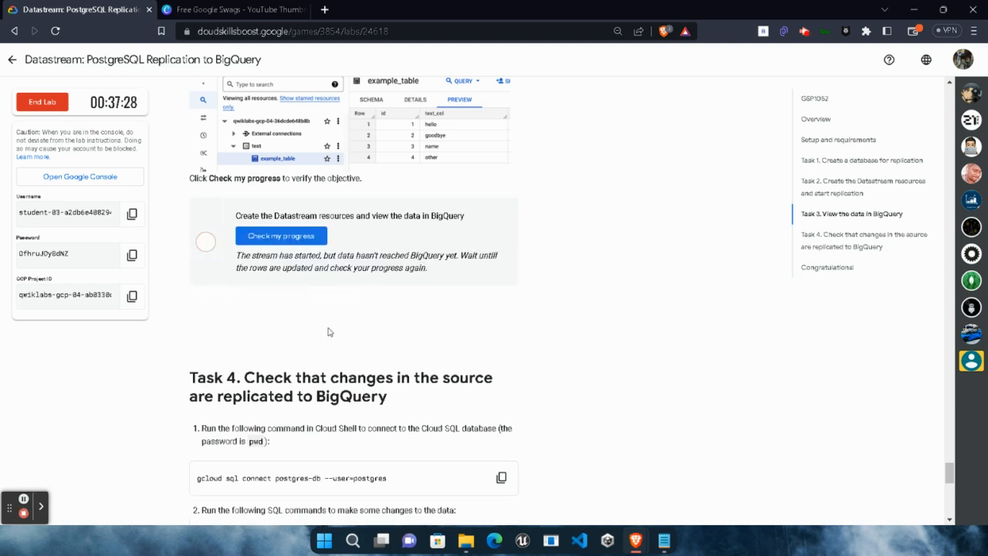
scroll(327, 332, down, 1)
scroll(327, 331, down, 7)
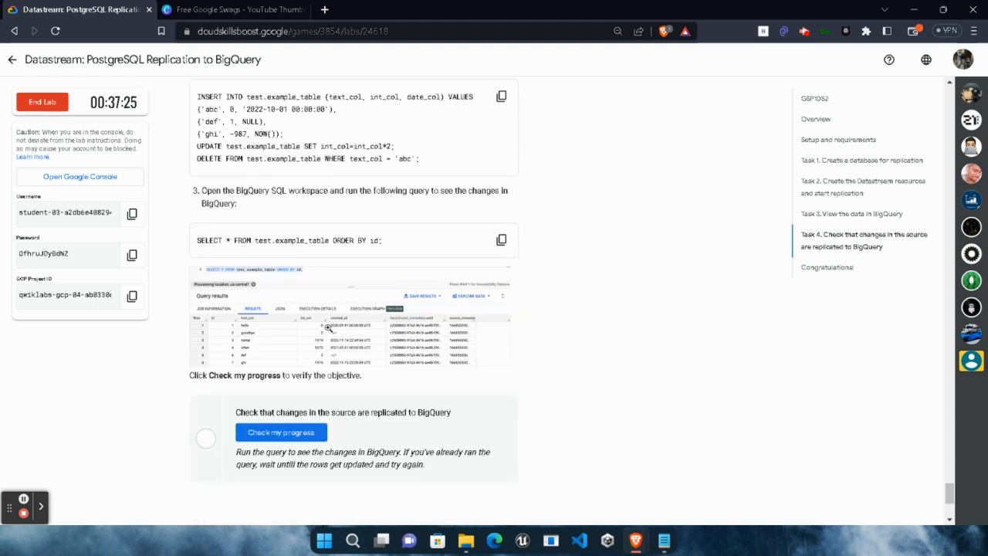
scroll(507, 342, up, 1)
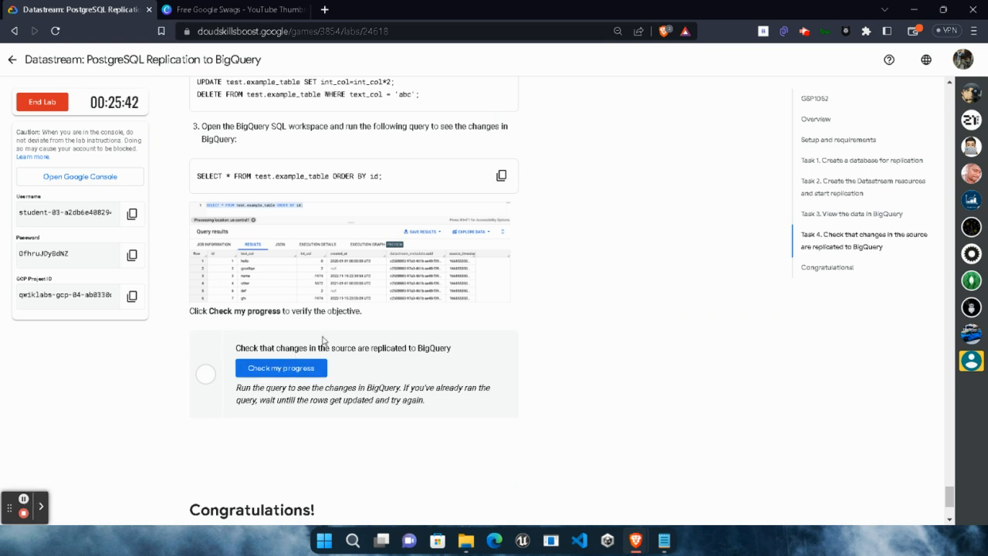
Step: Retry Task 3's progress check for the Datastream resources and look over Task 4's objective
scroll(591, 370, up, 8)
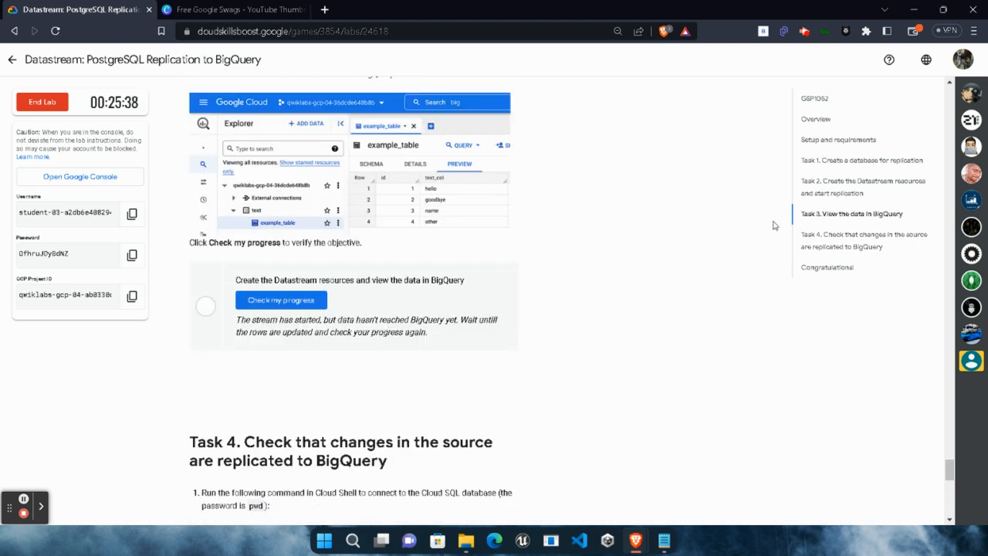
click(284, 299)
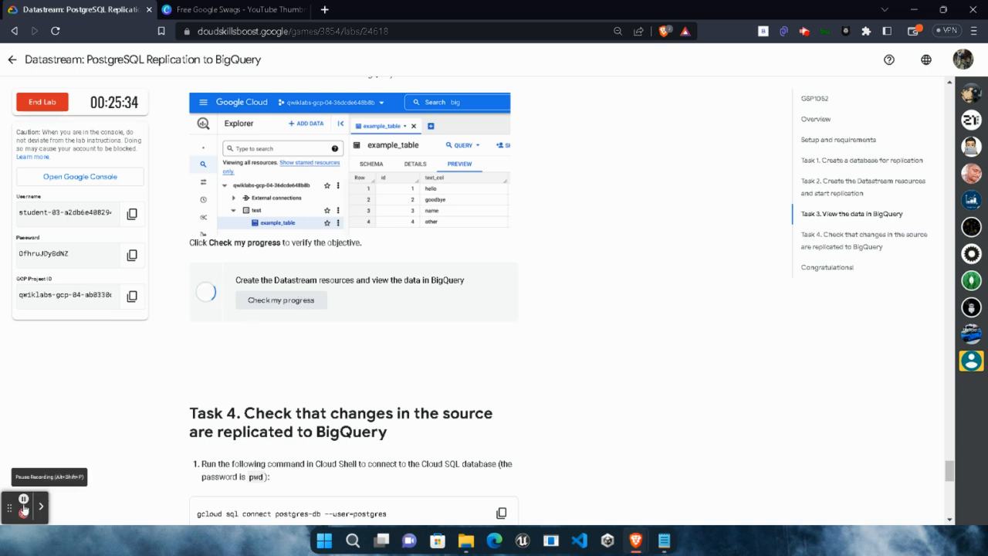
click(285, 303)
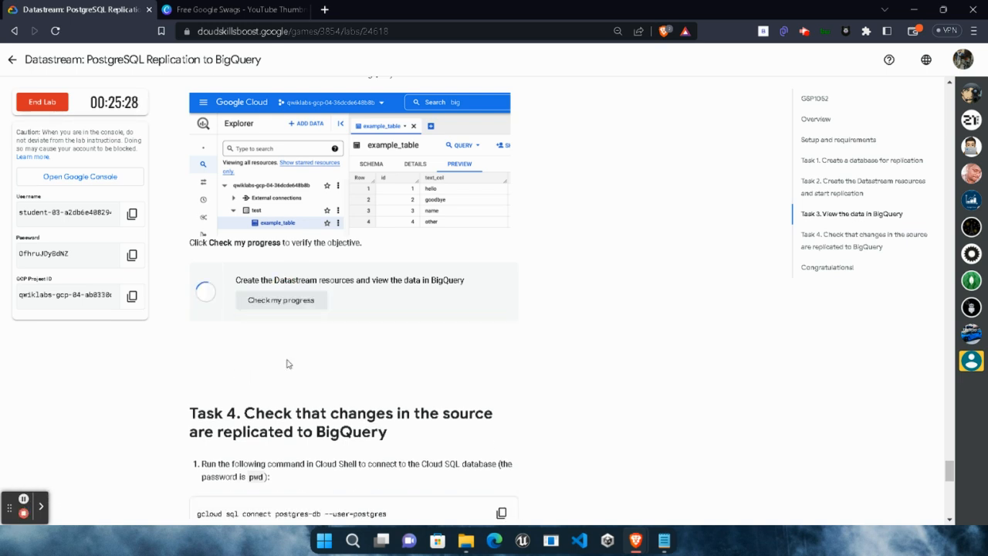
scroll(287, 368, up, 8)
scroll(288, 369, down, 5)
click(288, 297)
scroll(327, 335, down, 7)
scroll(325, 345, down, 2)
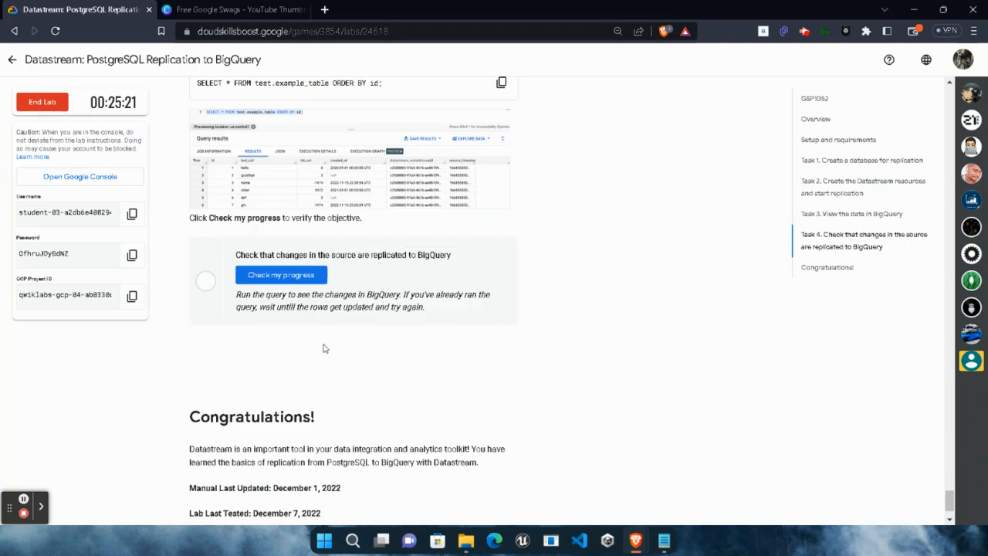
scroll(323, 347, up, 1)
scroll(272, 335, up, 8)
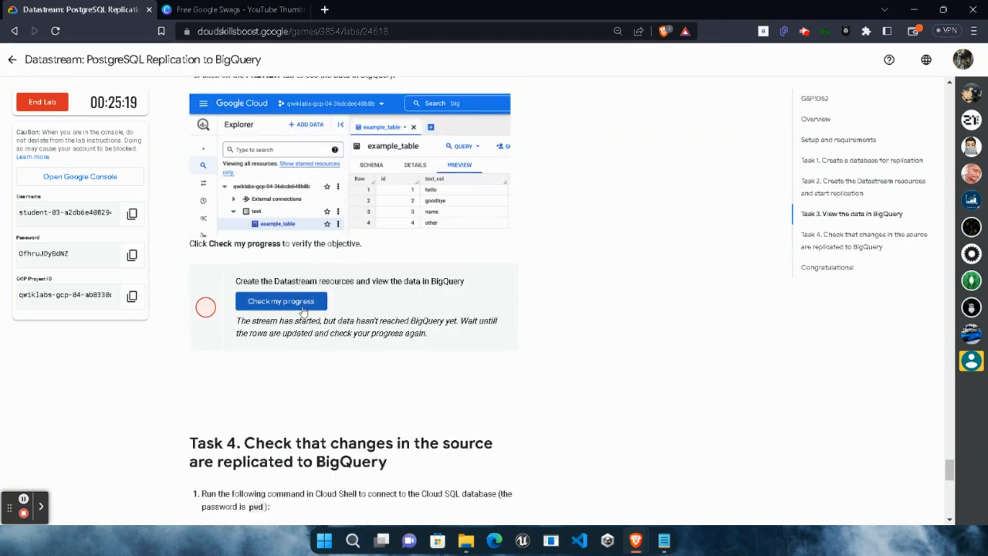
Step: Switch to the BigQuery window and rerun the SELECT query on test.example_table
mouse_move(636, 540)
click(759, 487)
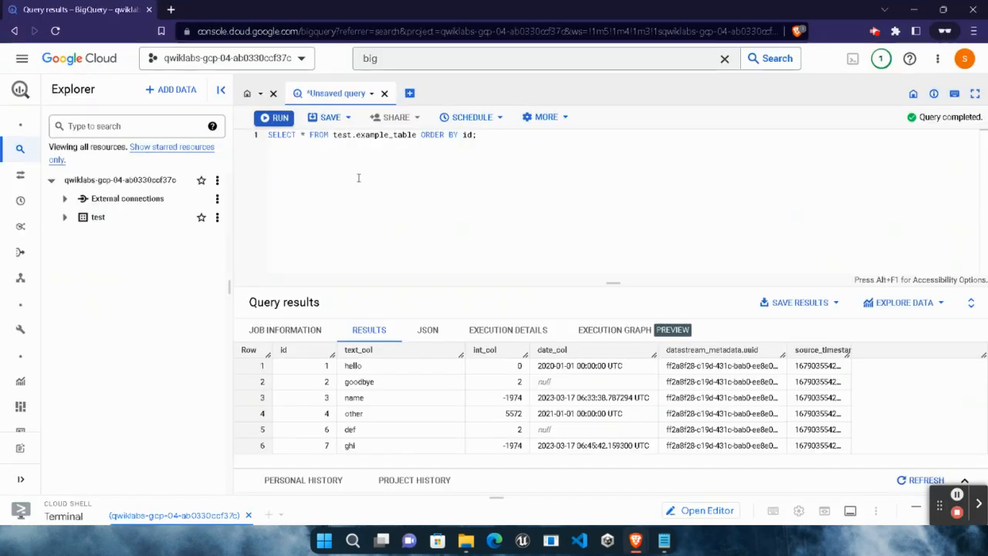
click(278, 121)
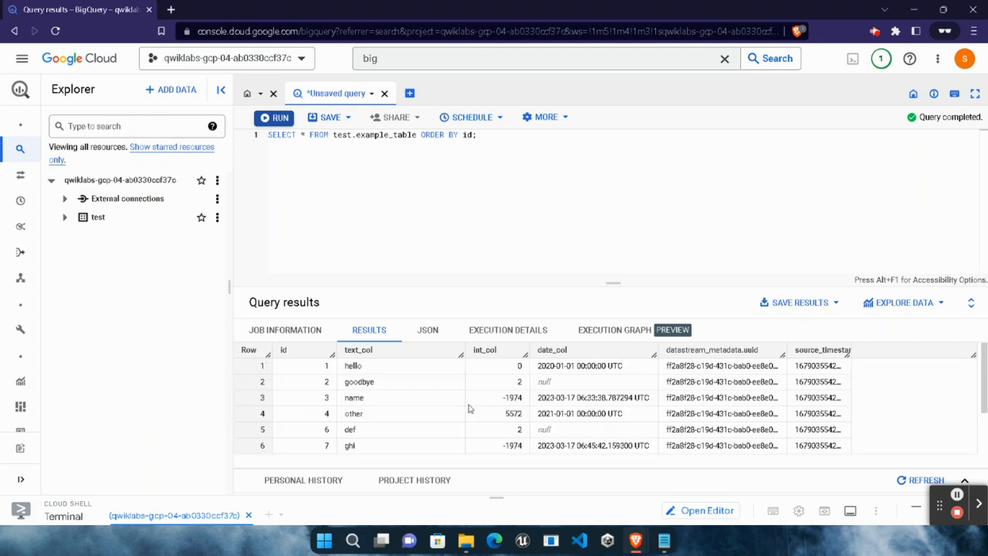
Step: Return to the lab page and check the progress of both the Task 3 and Task 4 objectives
mouse_move(637, 540)
click(505, 479)
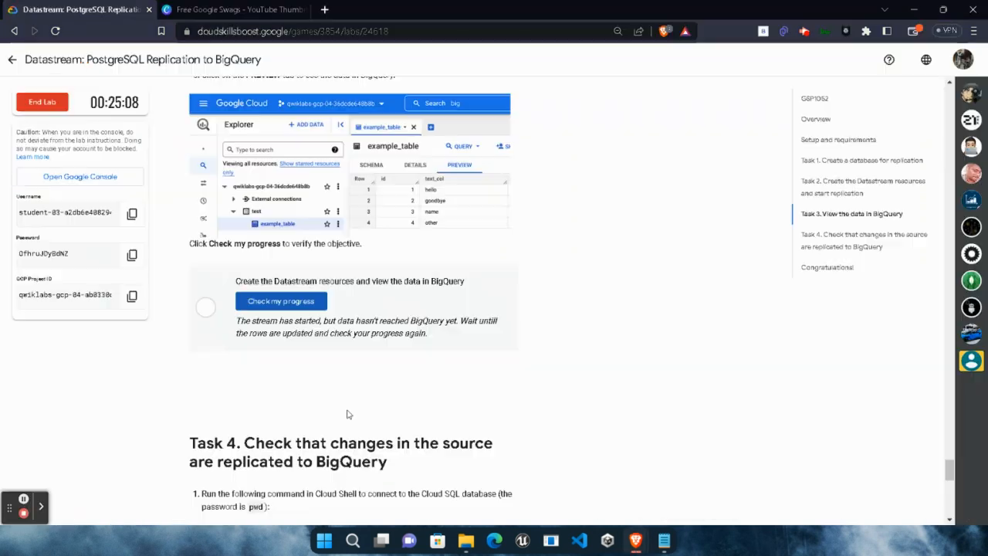
click(285, 302)
scroll(336, 366, down, 10)
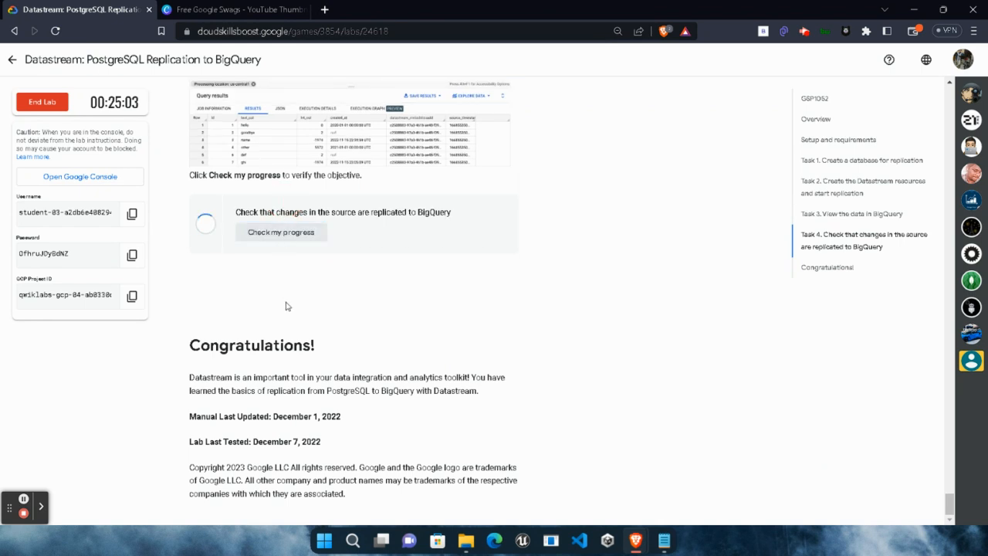
scroll(285, 301, up, 10)
scroll(262, 382, down, 10)
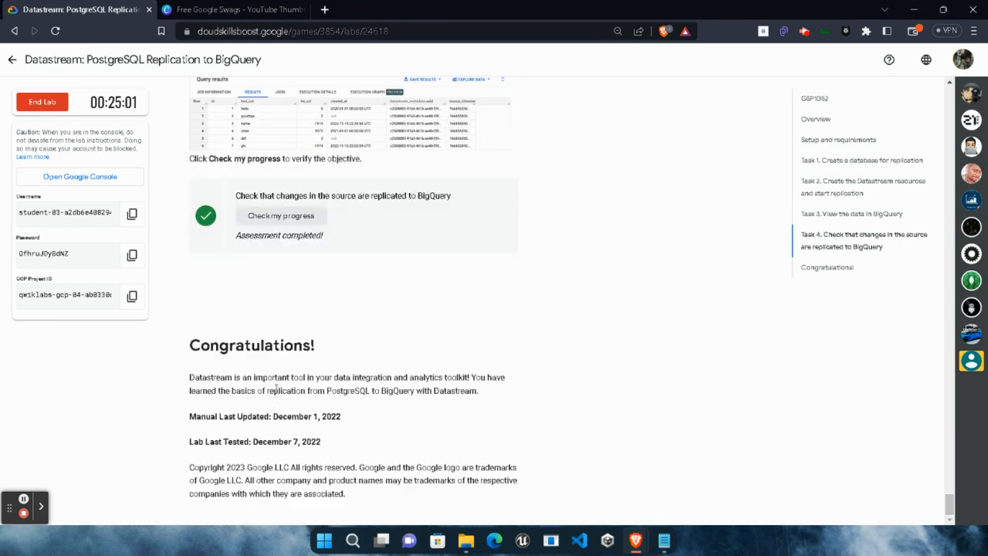
Step: Repeat the progress check for creating the Datastream resources and viewing the data in BigQuery
scroll(276, 388, up, 6)
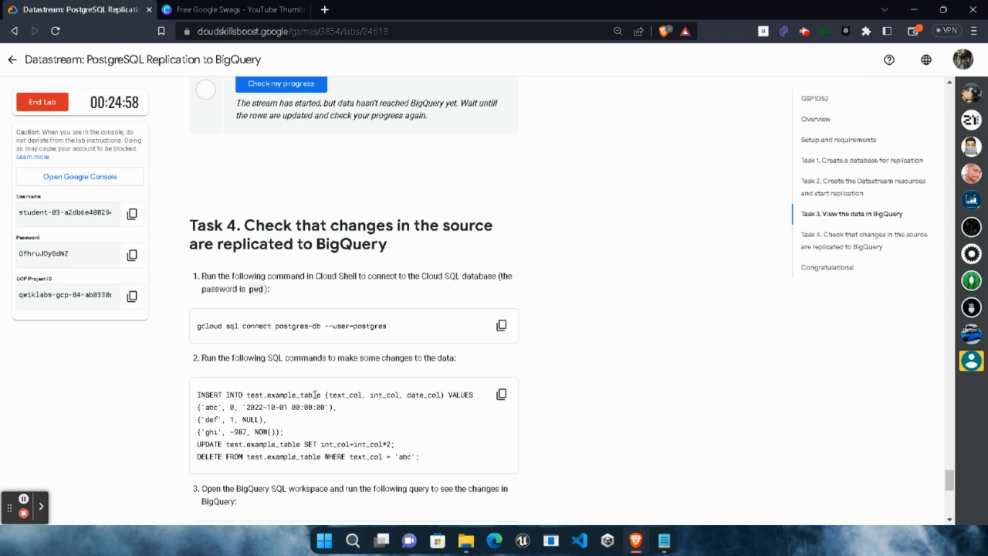
scroll(316, 395, down, 5)
scroll(309, 432, up, 8)
click(290, 411)
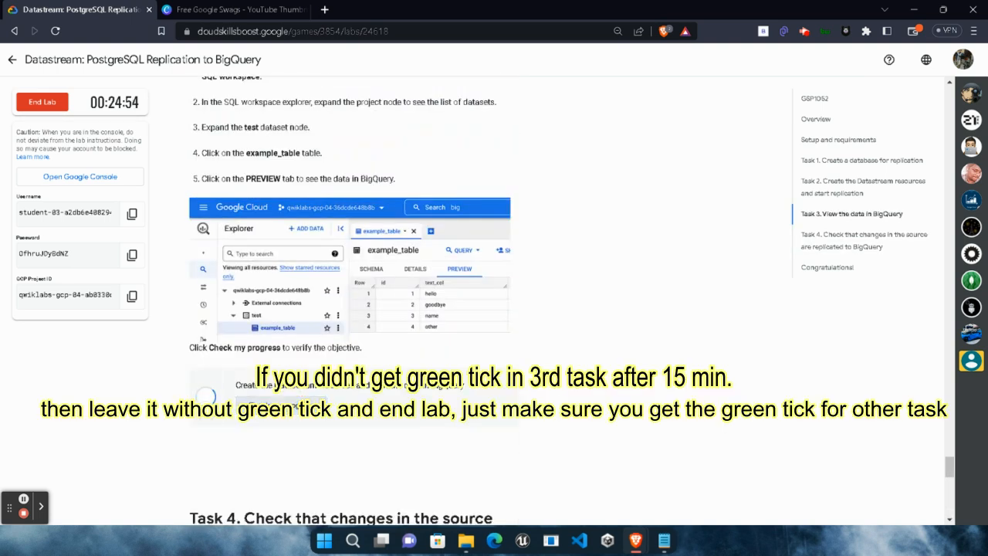
click(23, 501)
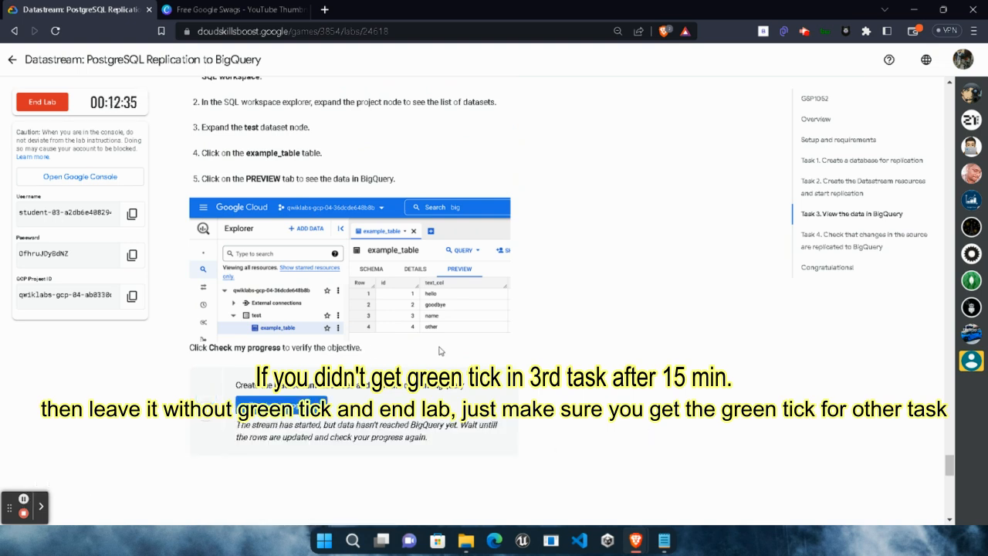
scroll(575, 395, down, 1)
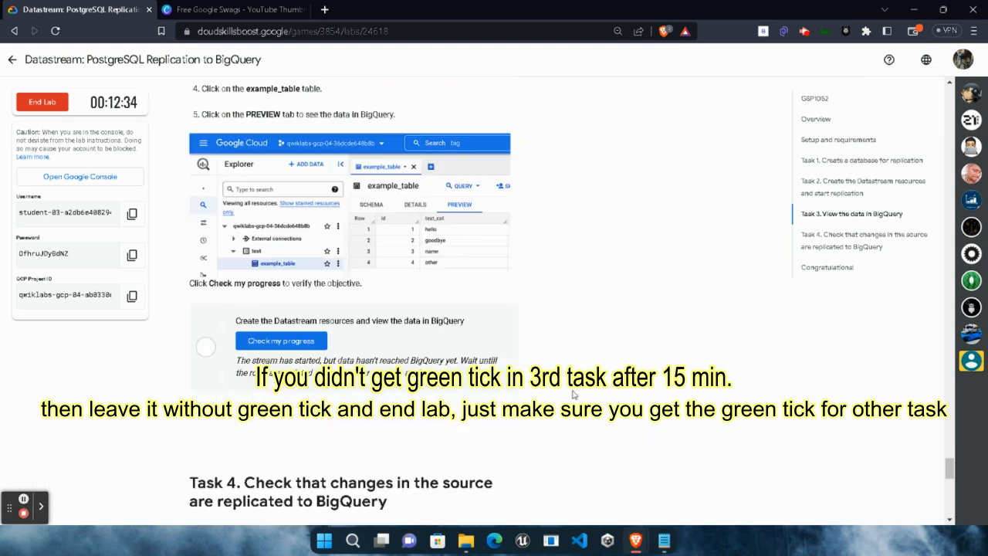
click(285, 345)
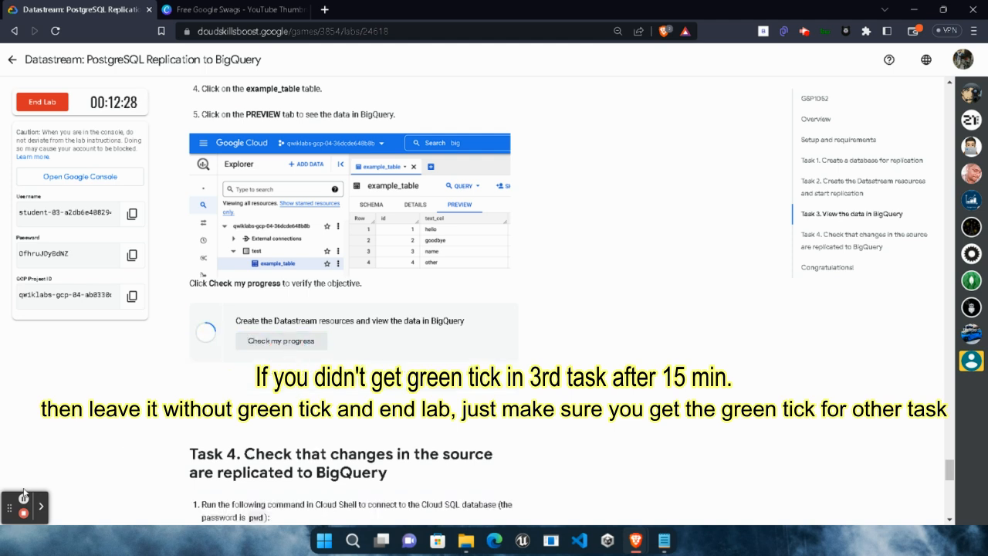
click(281, 340)
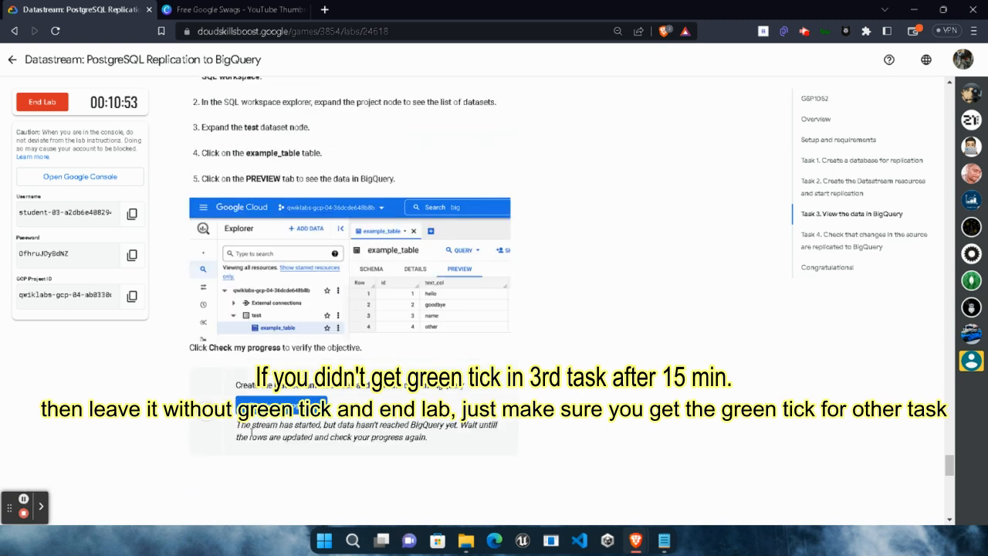
Step: Read the feedback message under Task 3's progress check, highlighting its text
scroll(384, 437, down, 1)
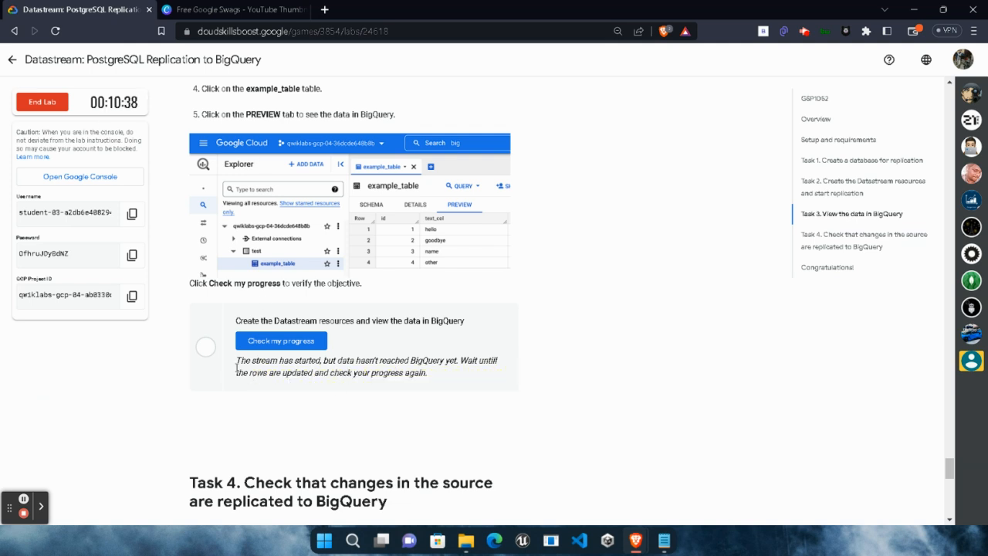
drag(236, 365, 293, 389)
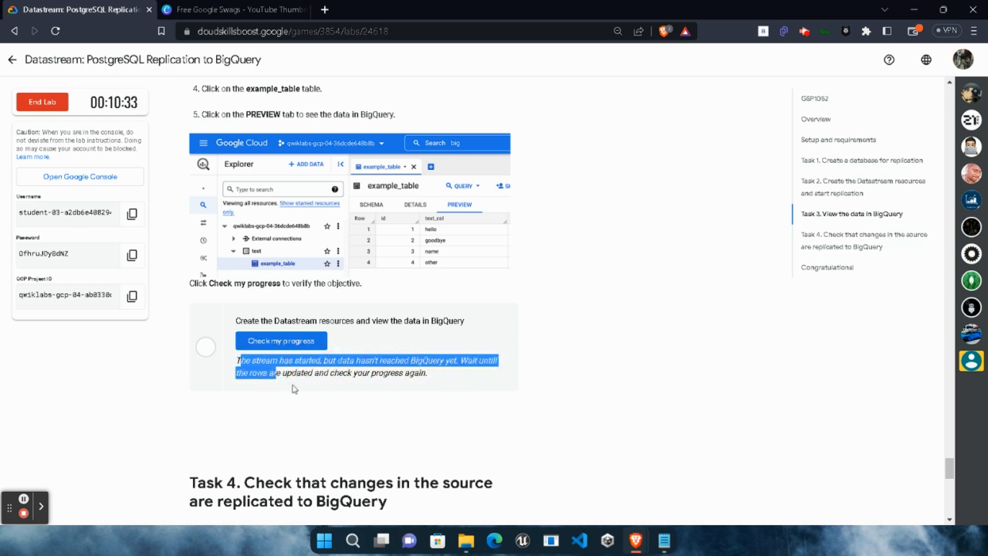
click(369, 395)
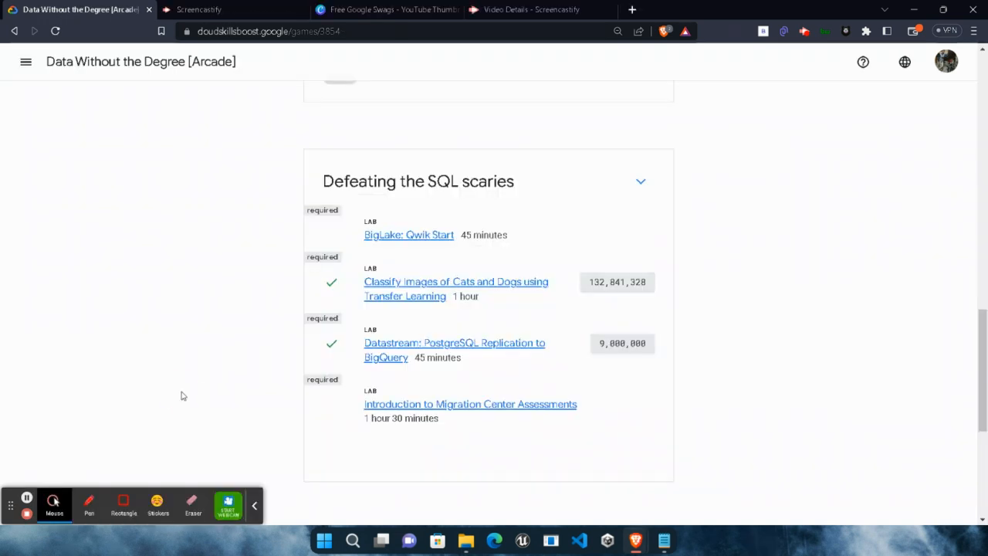
click(254, 505)
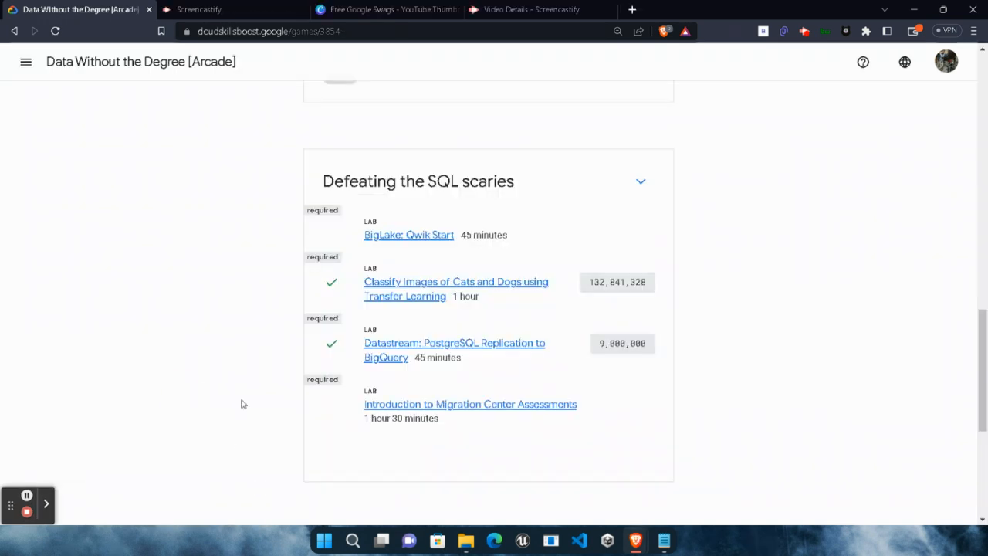